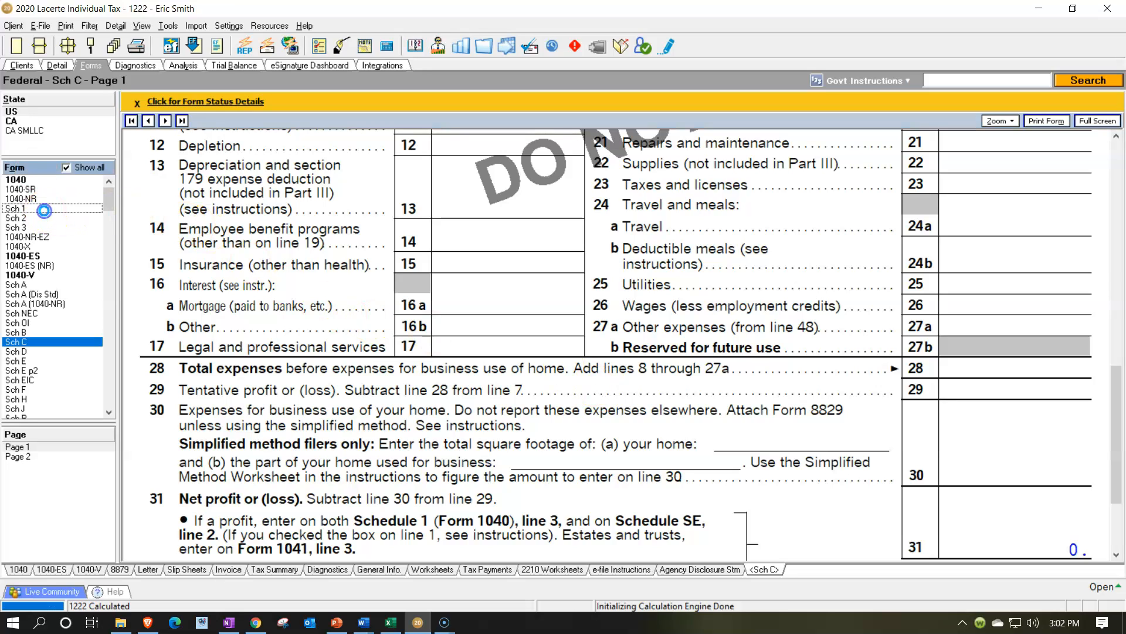
Examine the business income line on Schedule 1 and the income lines on page 1 of Form 1040.
click(23, 208)
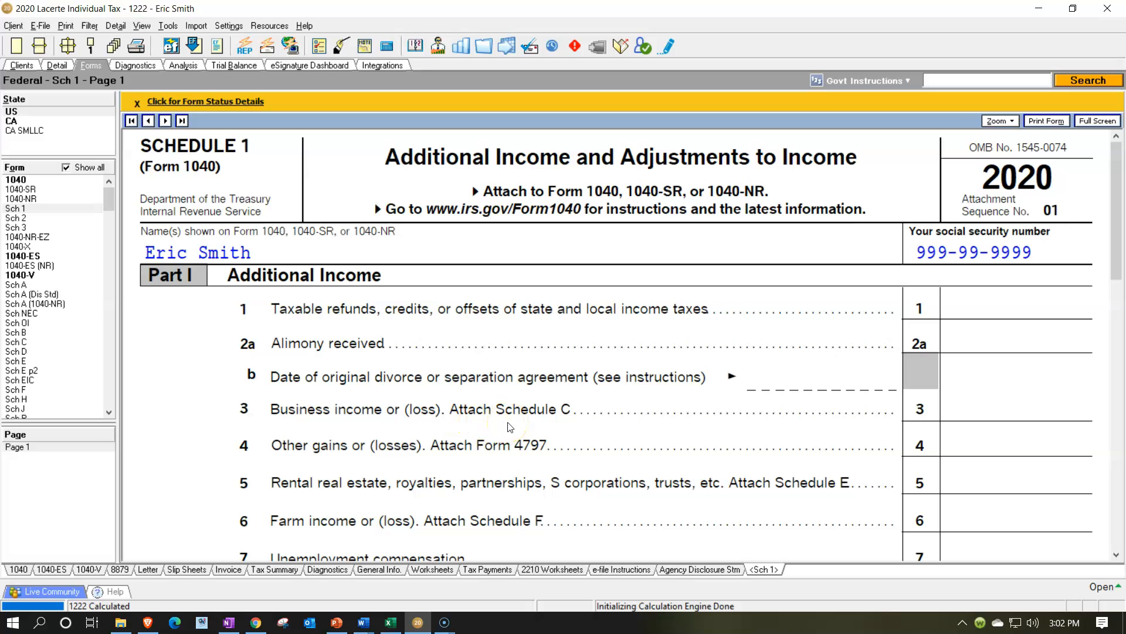
click(46, 180)
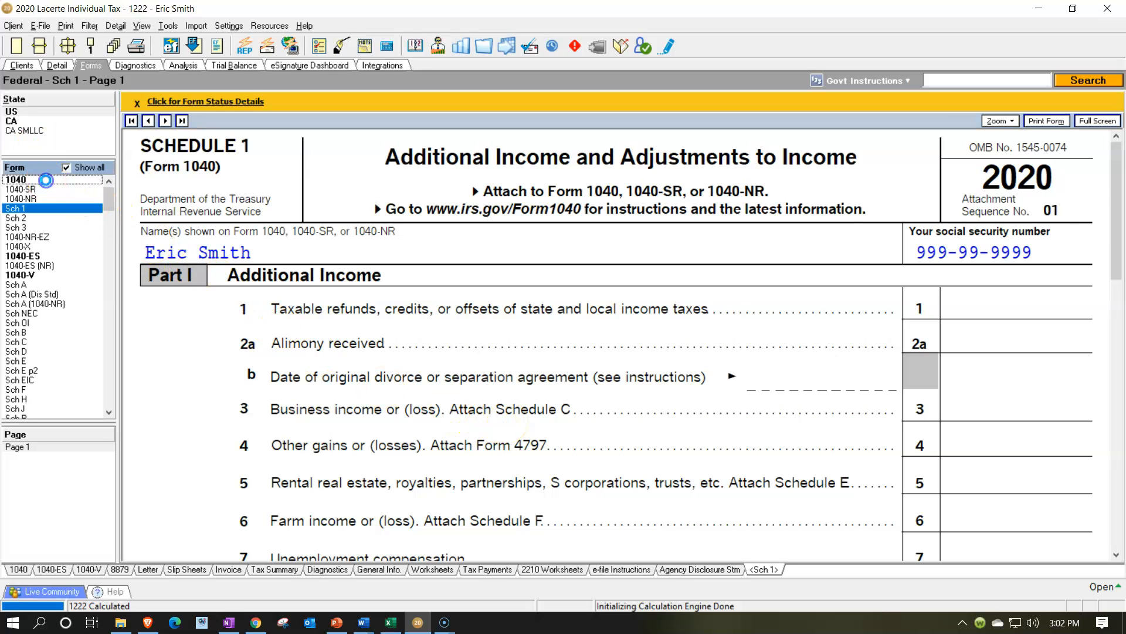
scroll(422, 411, down, 3)
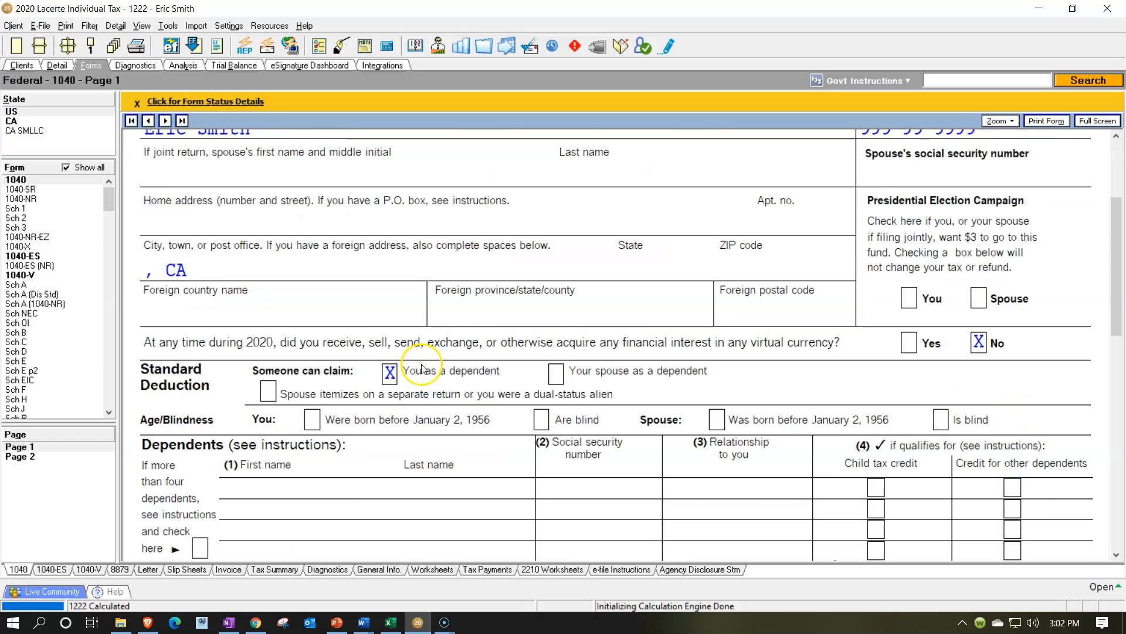
scroll(421, 369, down, 5)
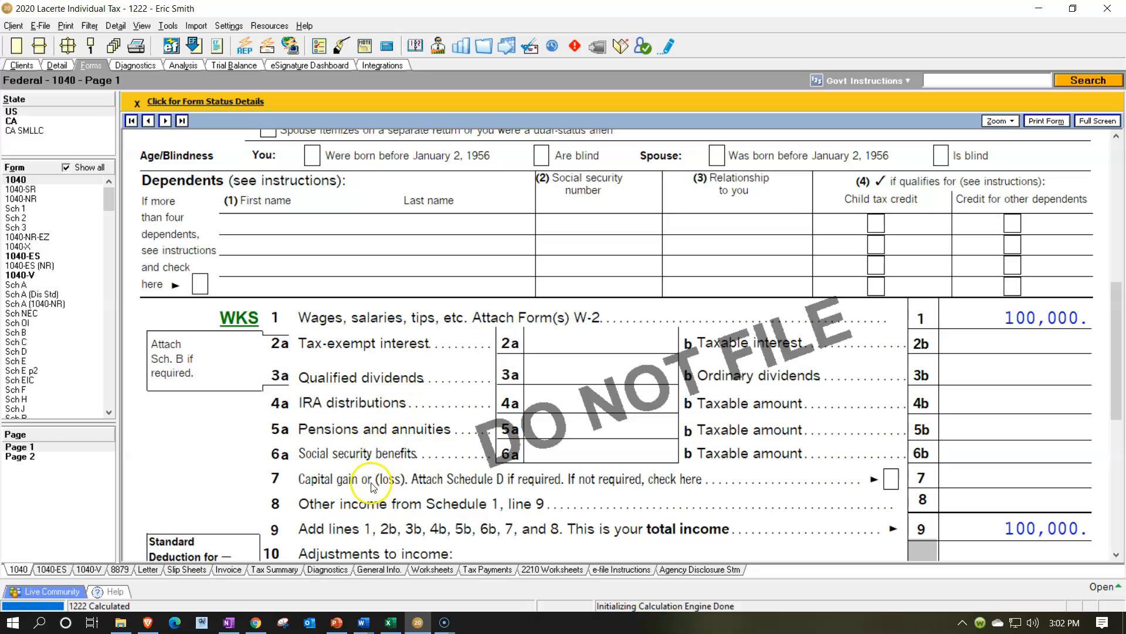
Check the Other Income slide in PowerPoint and examine the rental income and expense lines of Schedule E in Lacerte.
click(340, 626)
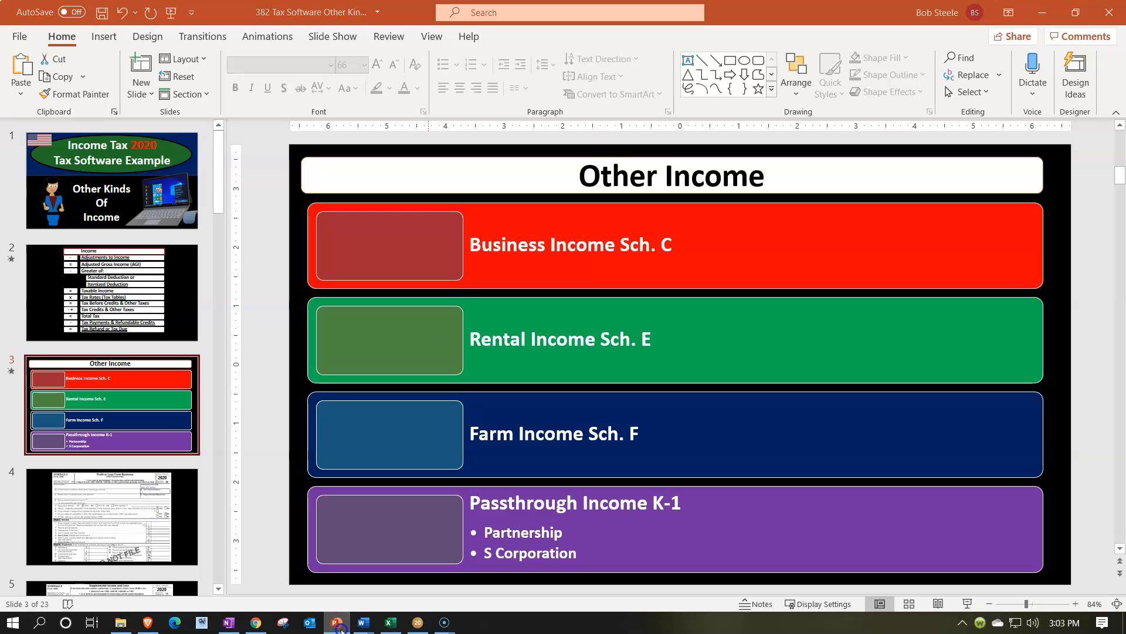
click(338, 623)
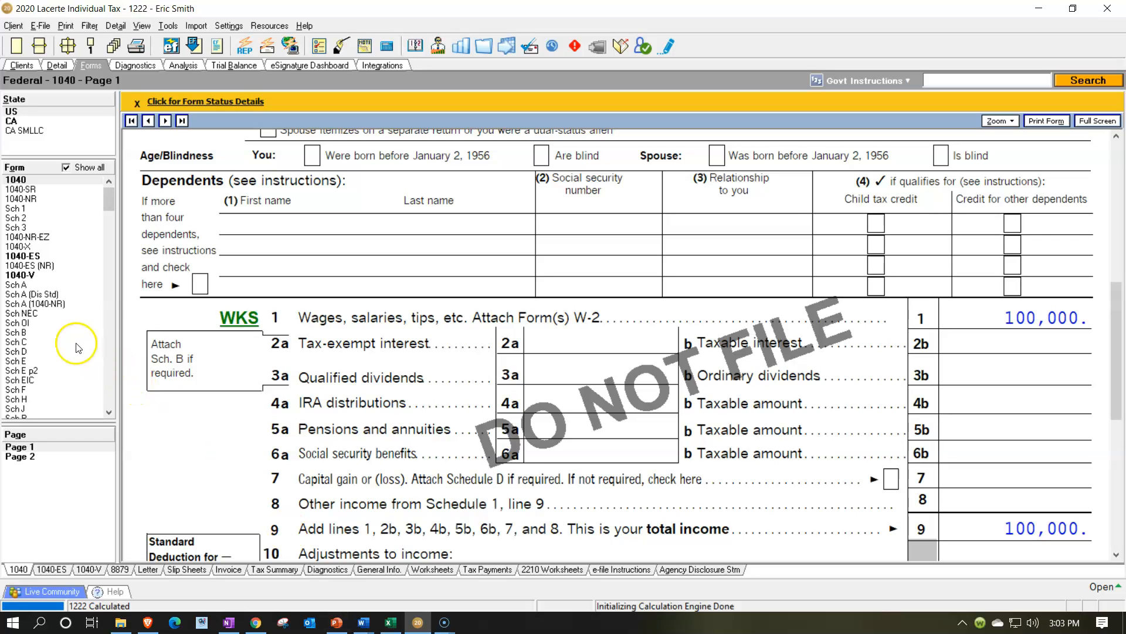
click(32, 360)
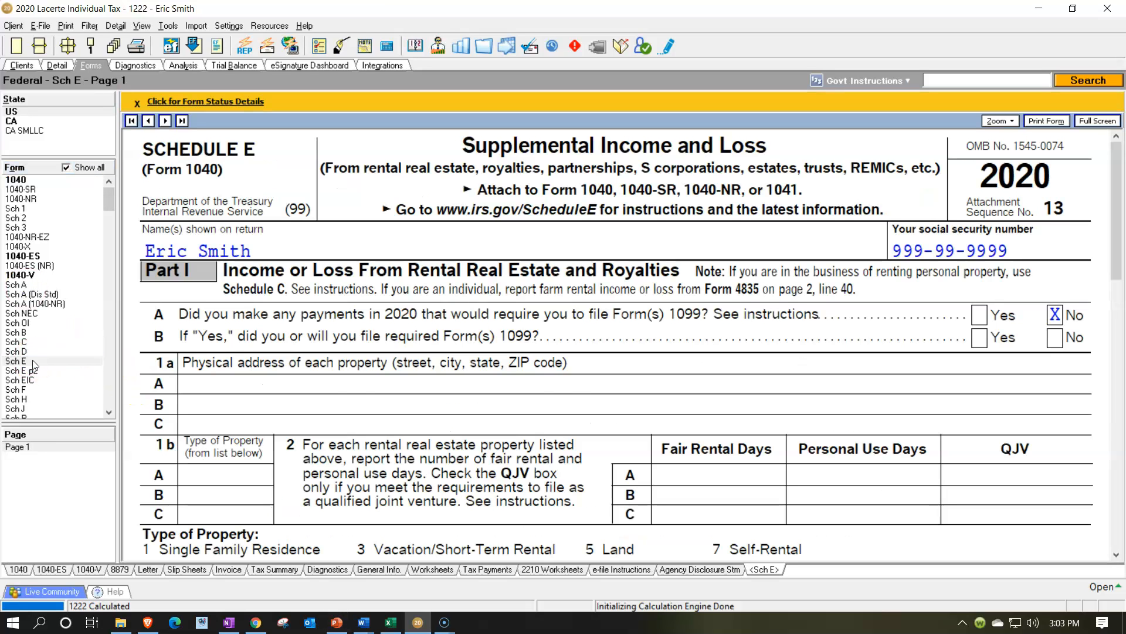
scroll(569, 372, down, 6)
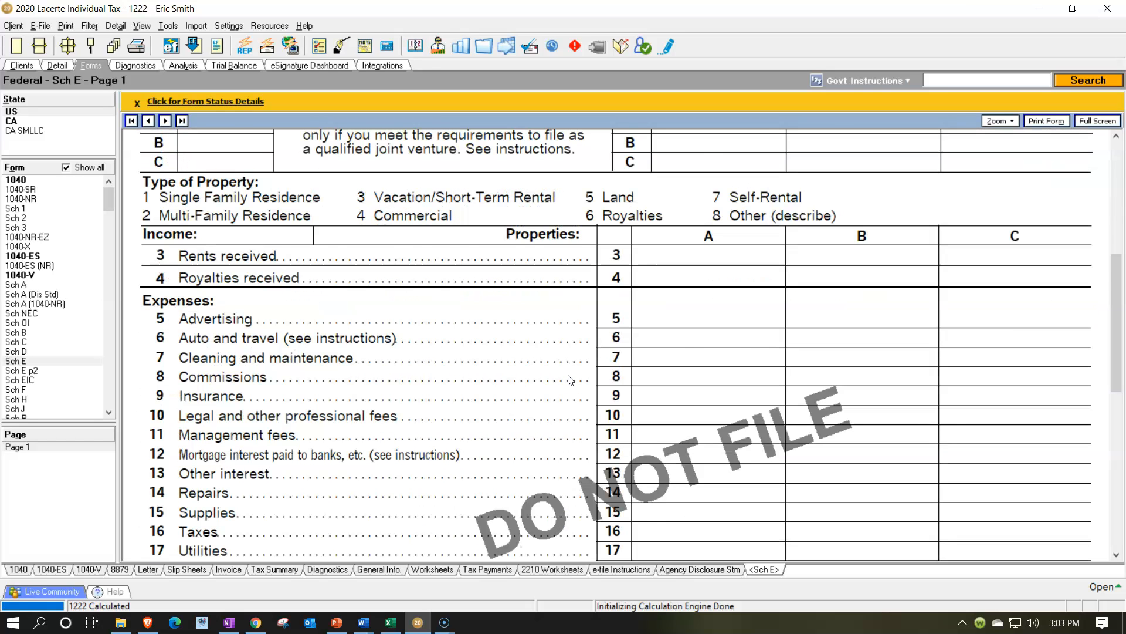
scroll(568, 379, down, 2)
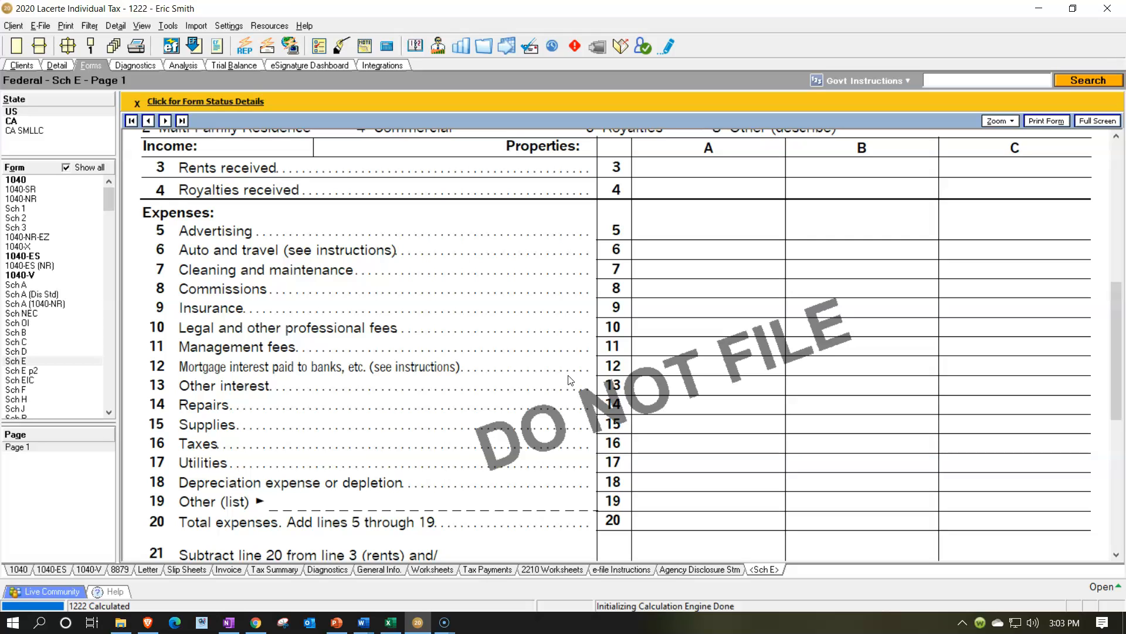
scroll(569, 380, down, 5)
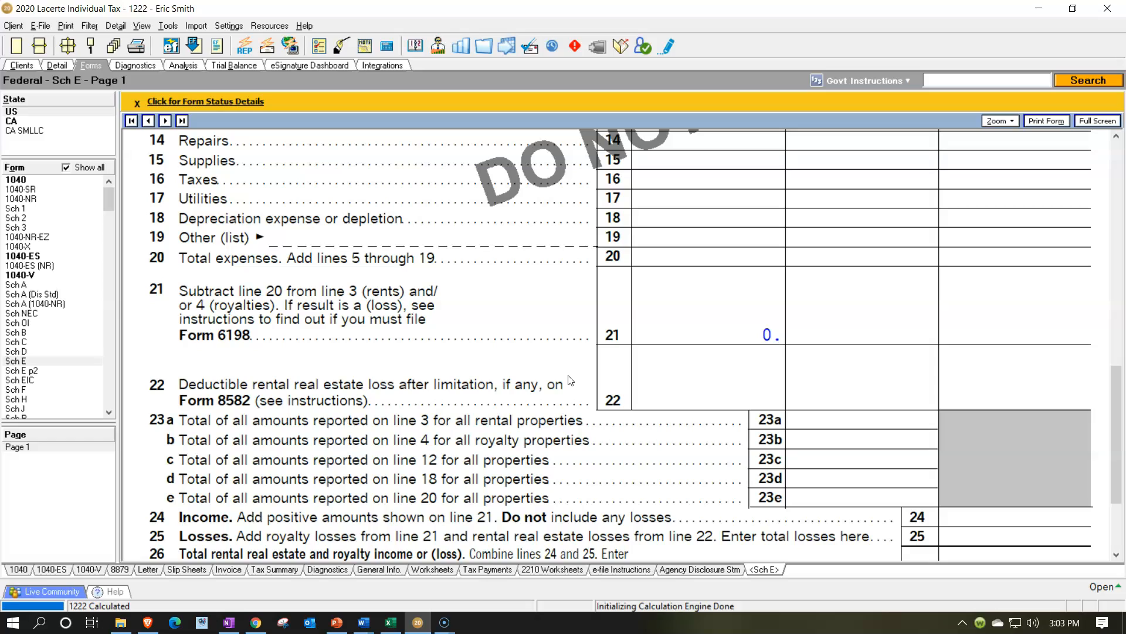
click(571, 378)
scroll(593, 399, down, 3)
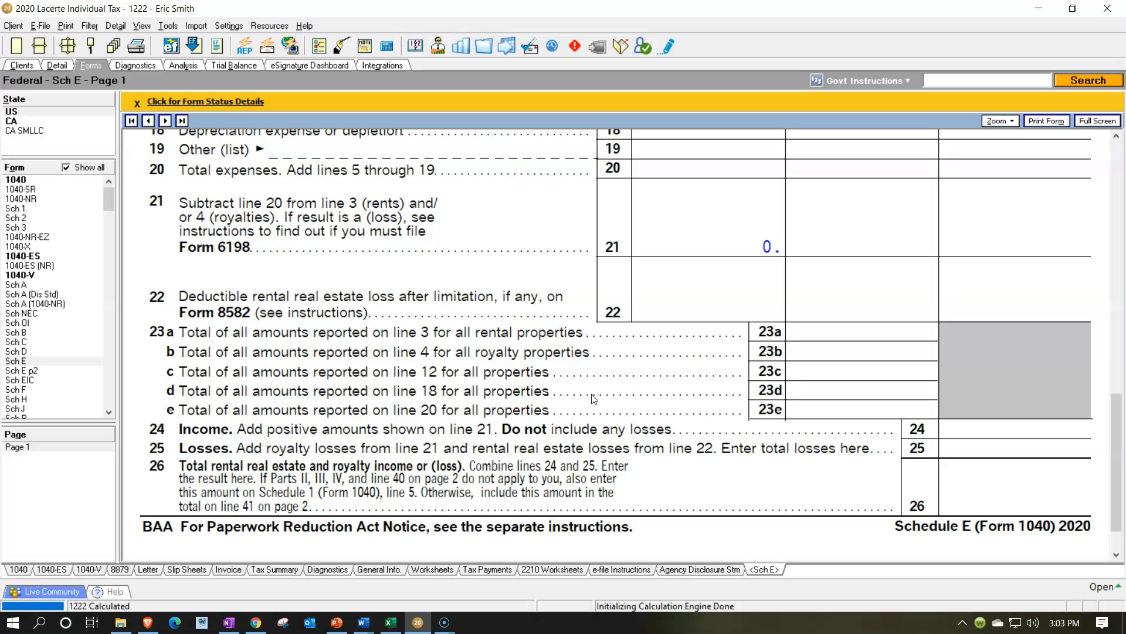
Trace the rental real estate income from line 5 of Schedule 1 to the income section of Form 1040.
click(59, 208)
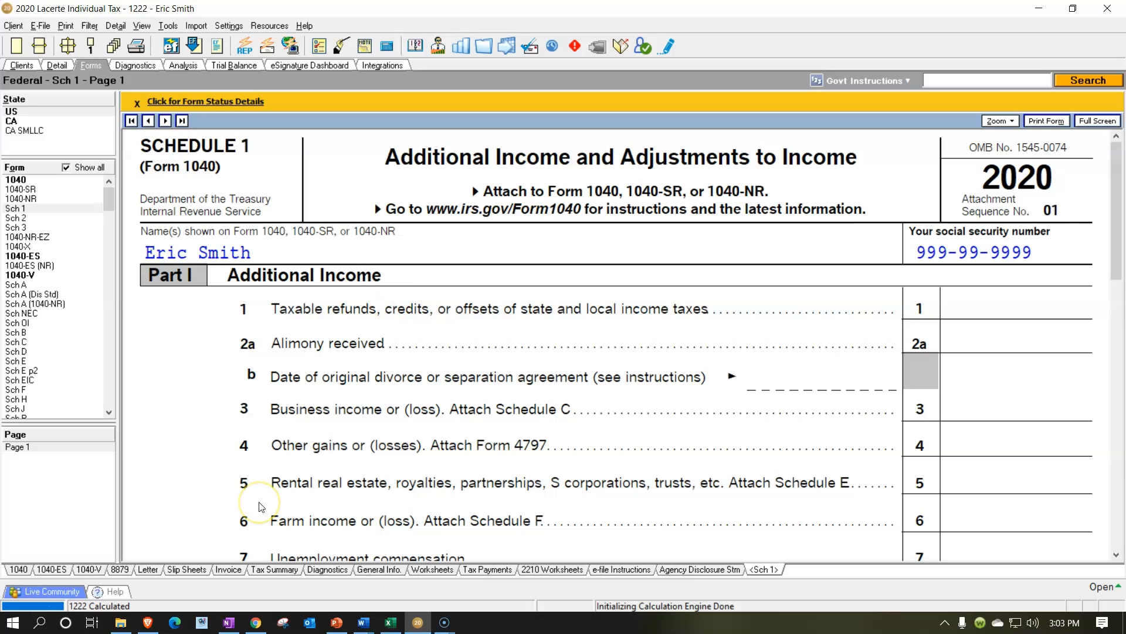
click(31, 176)
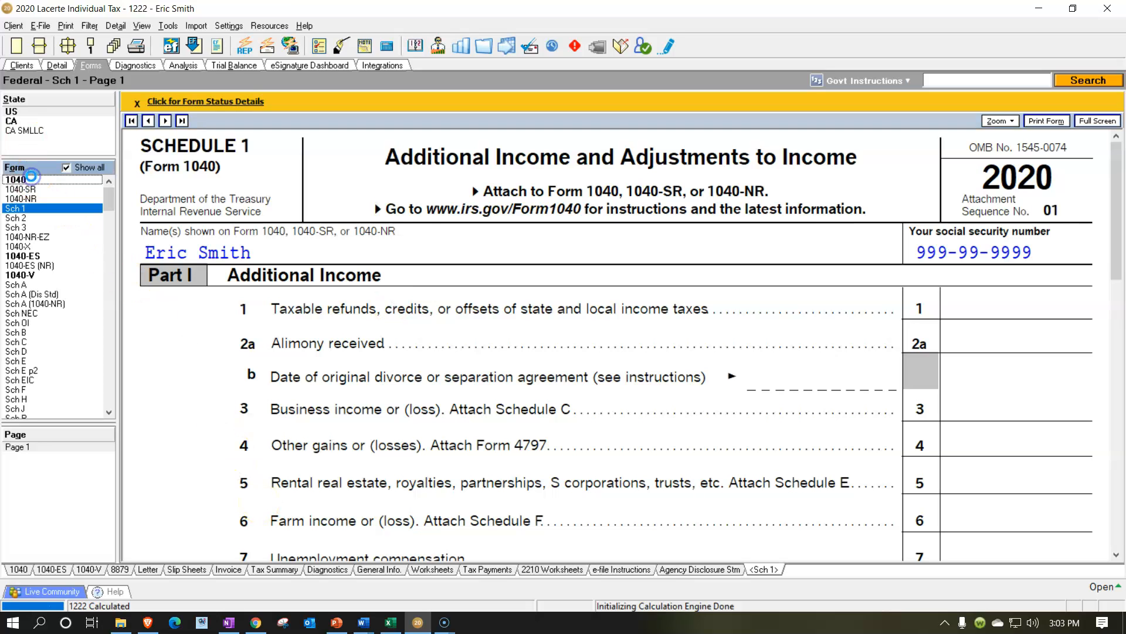
scroll(358, 426, down, 6)
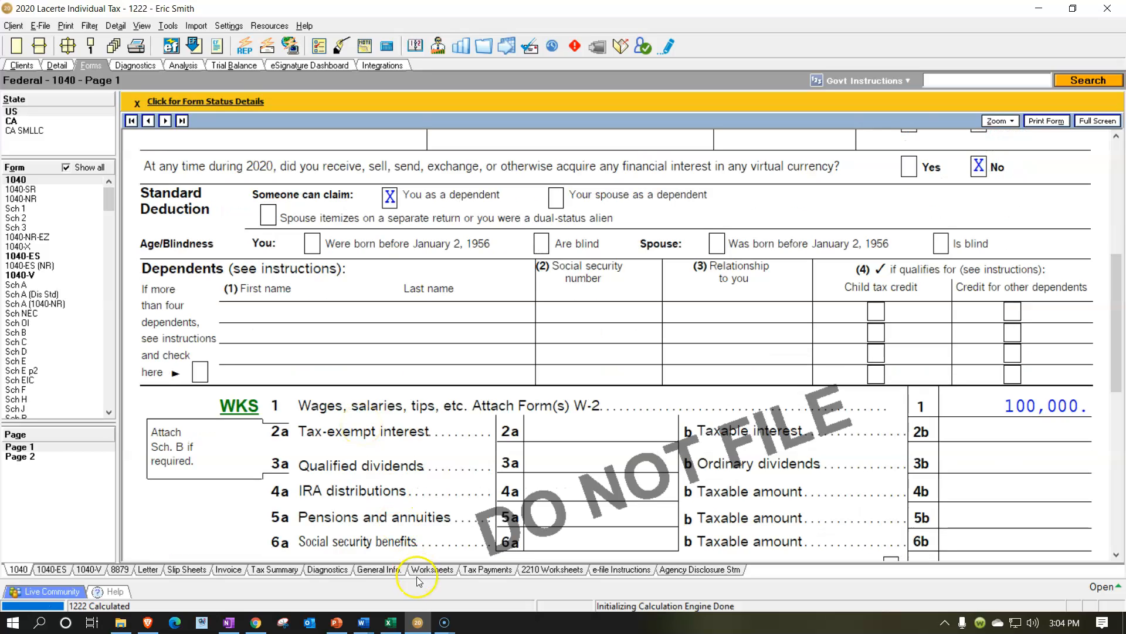
Check the Other Income slide in PowerPoint and examine the farm income and expense lines of Schedule F in Lacerte.
click(336, 622)
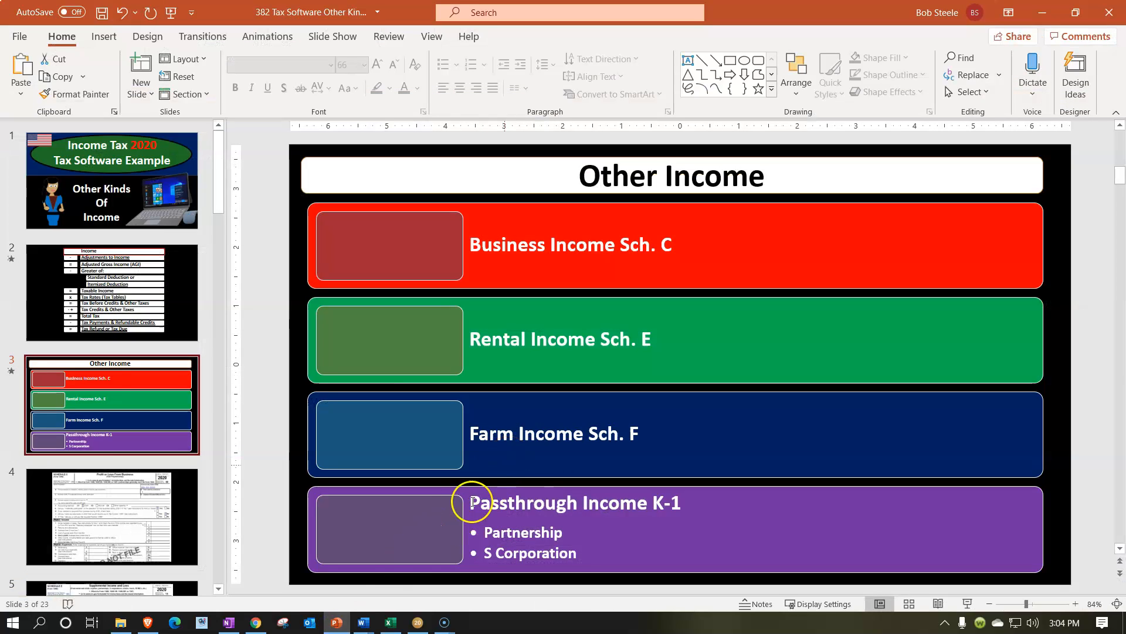
click(346, 625)
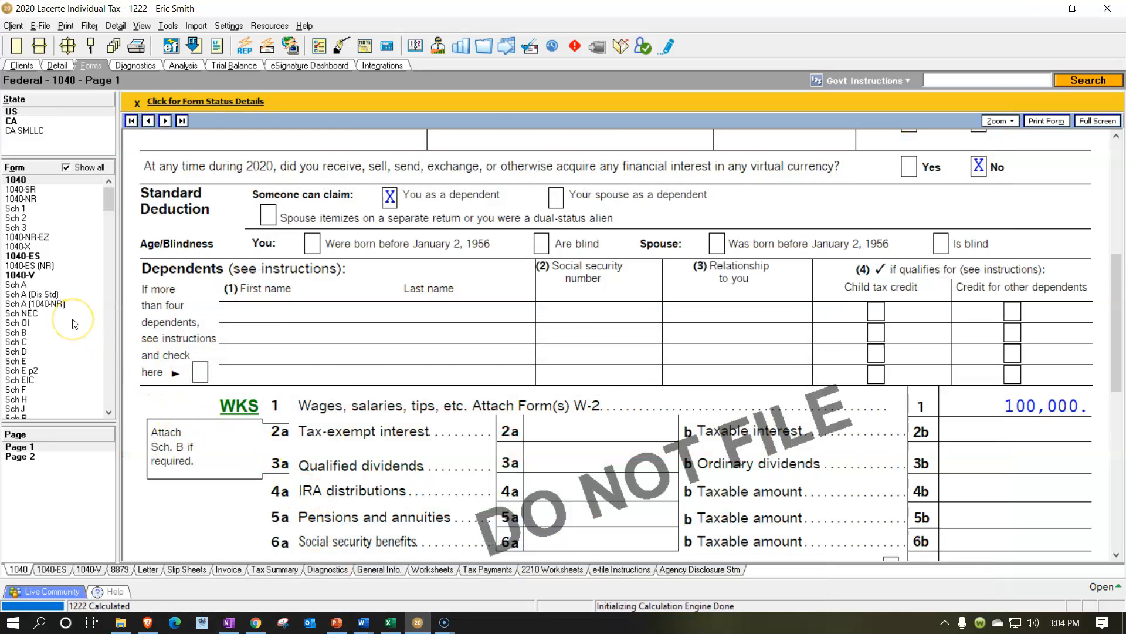
scroll(75, 323, down, 3)
click(46, 384)
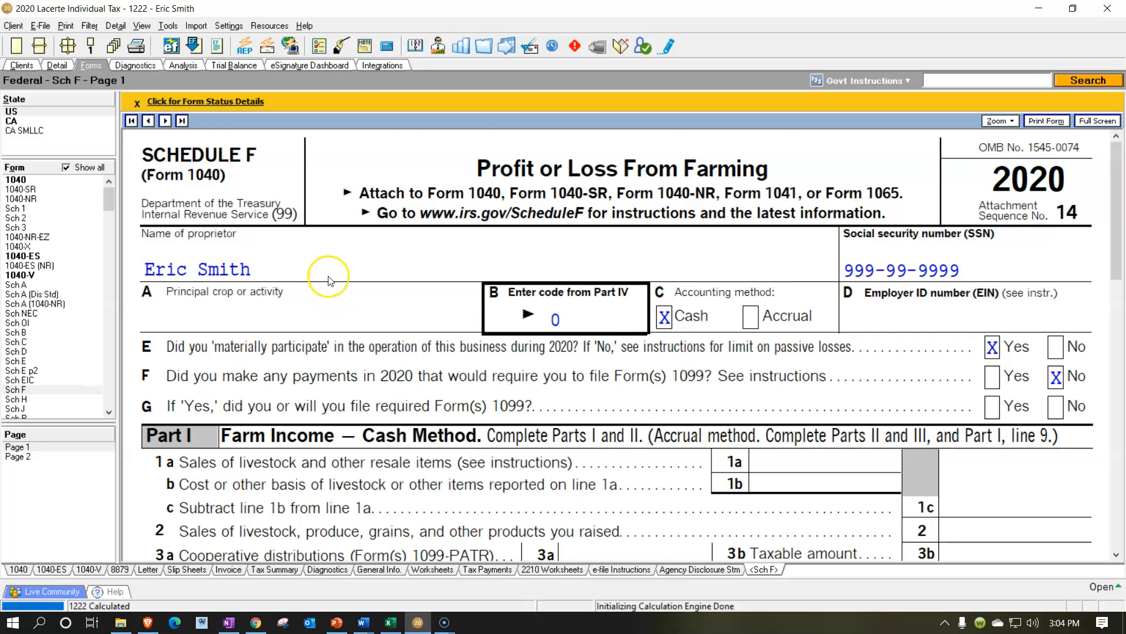
scroll(328, 281, down, 9)
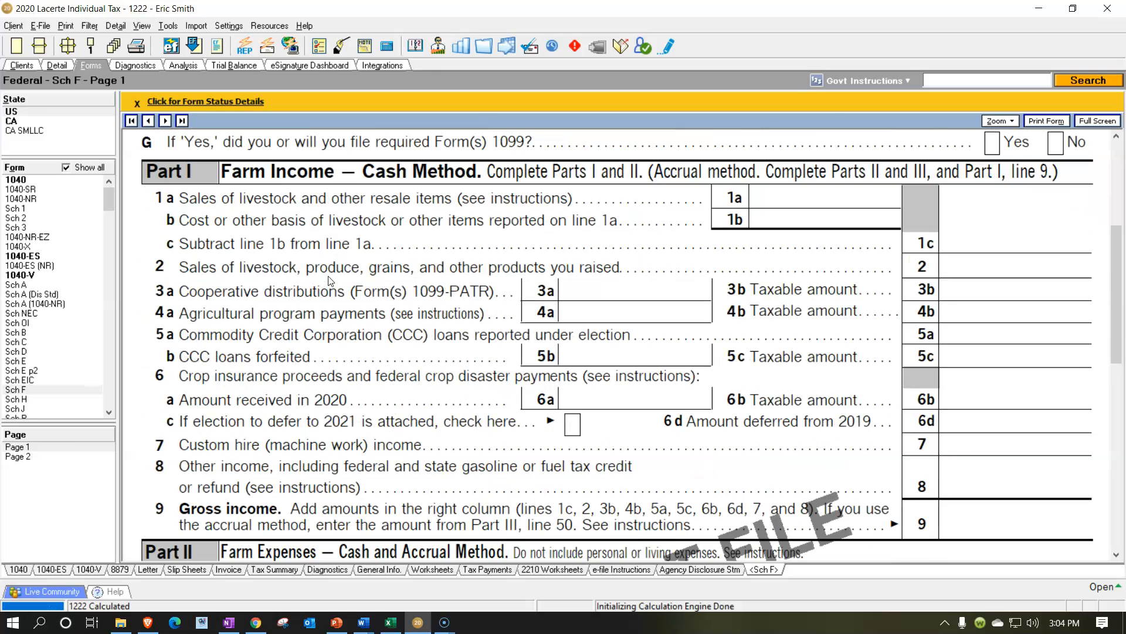
scroll(330, 281, down, 8)
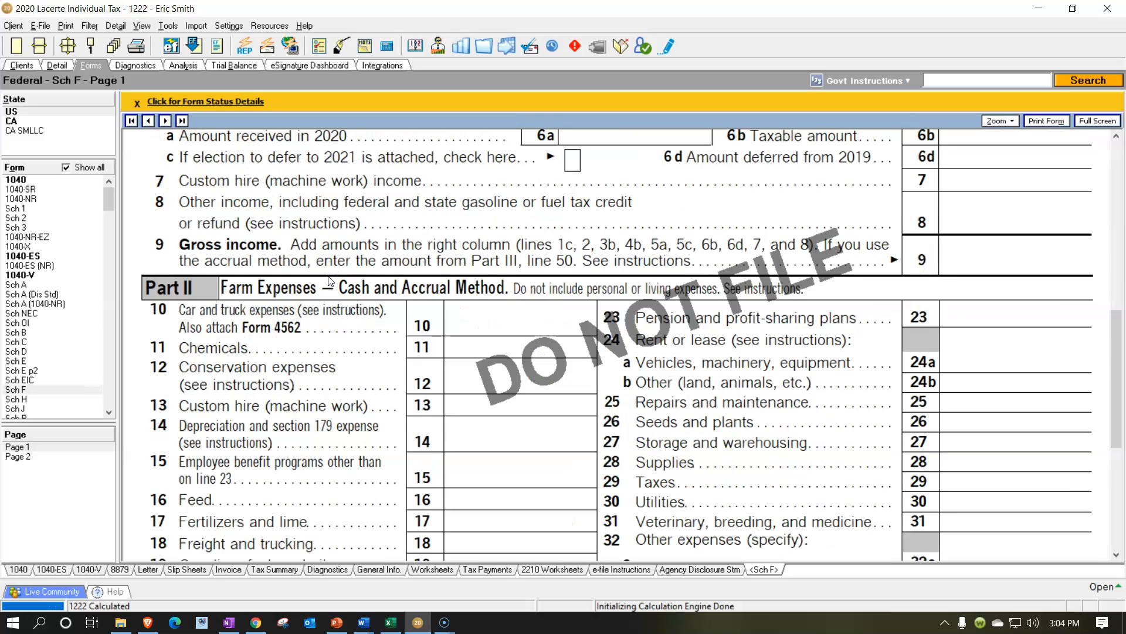
scroll(331, 281, down, 3)
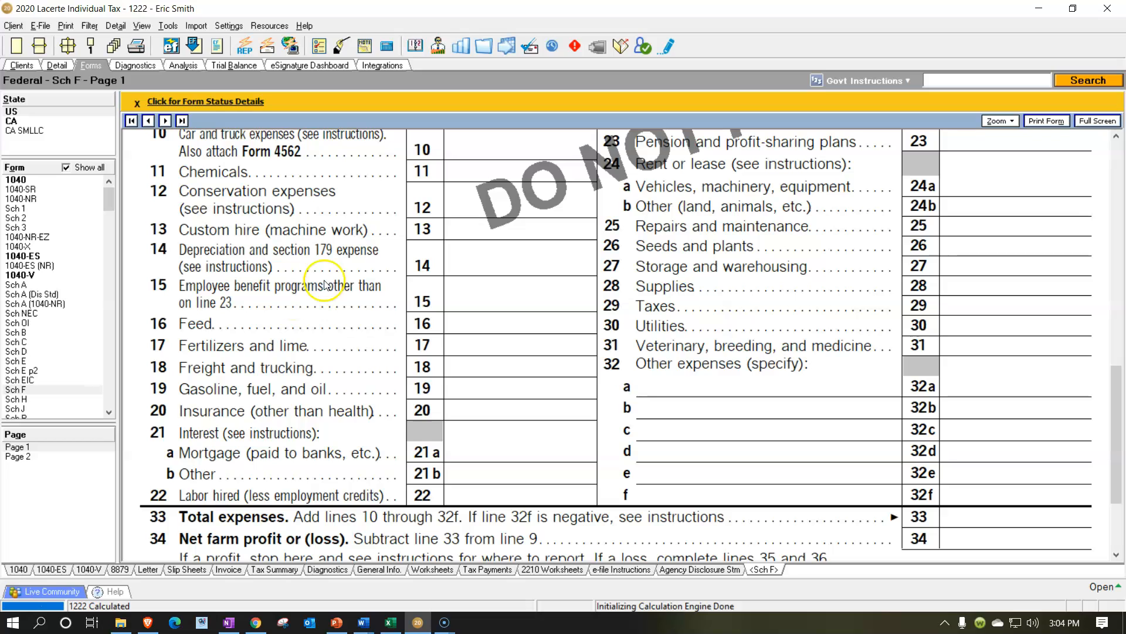
Trace the farm income from line 6 of Schedule 1 to the other income and total income lines of Form 1040.
click(15, 208)
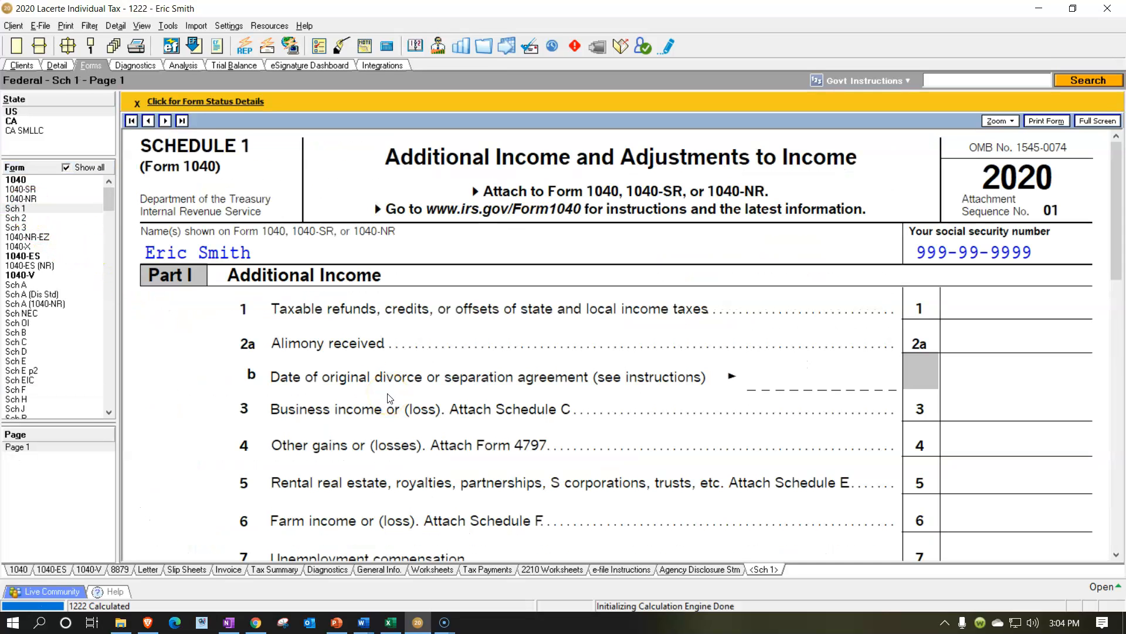
scroll(387, 398, down, 3)
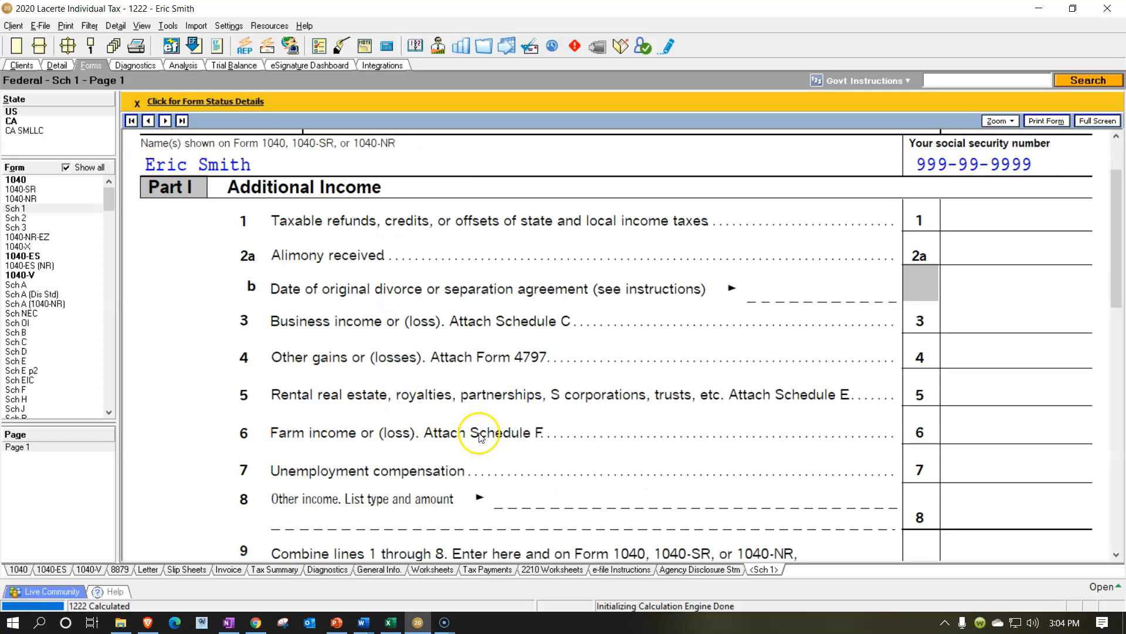
click(32, 180)
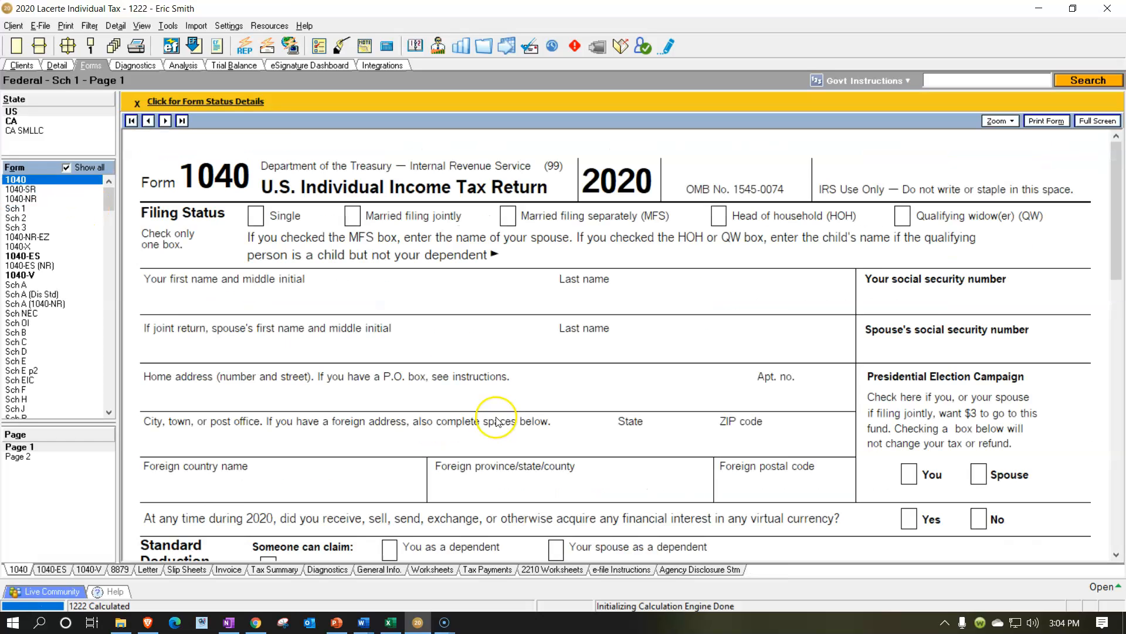
scroll(496, 421, down, 12)
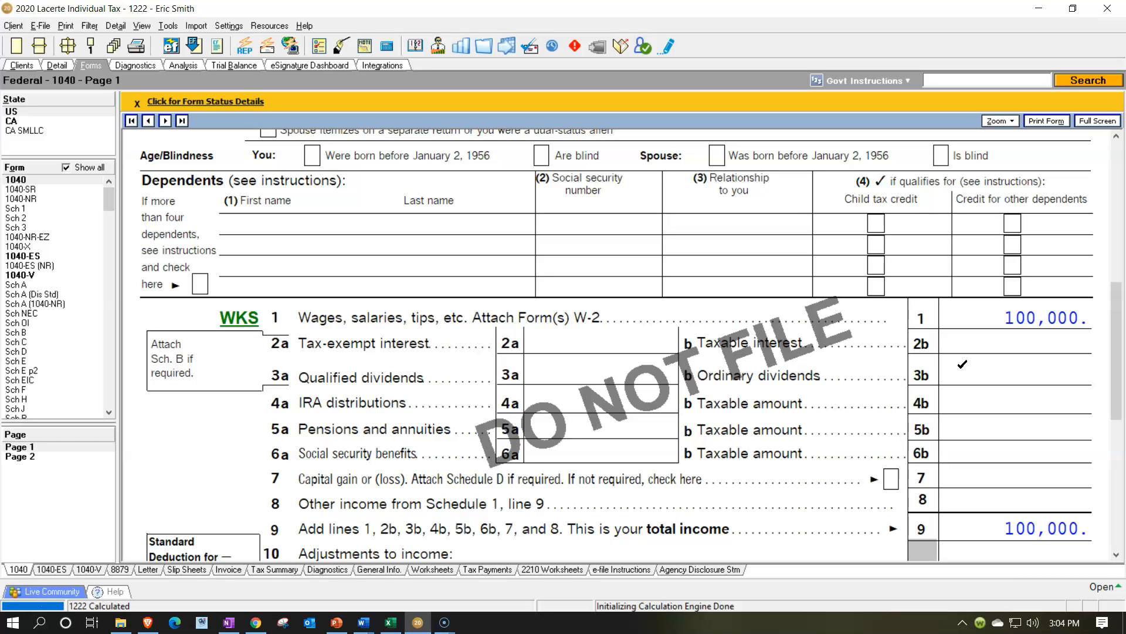
Switch to PowerPoint and review the Passthrough Income K-1 entries for partnerships and S corporations on the Other Income slide.
click(339, 617)
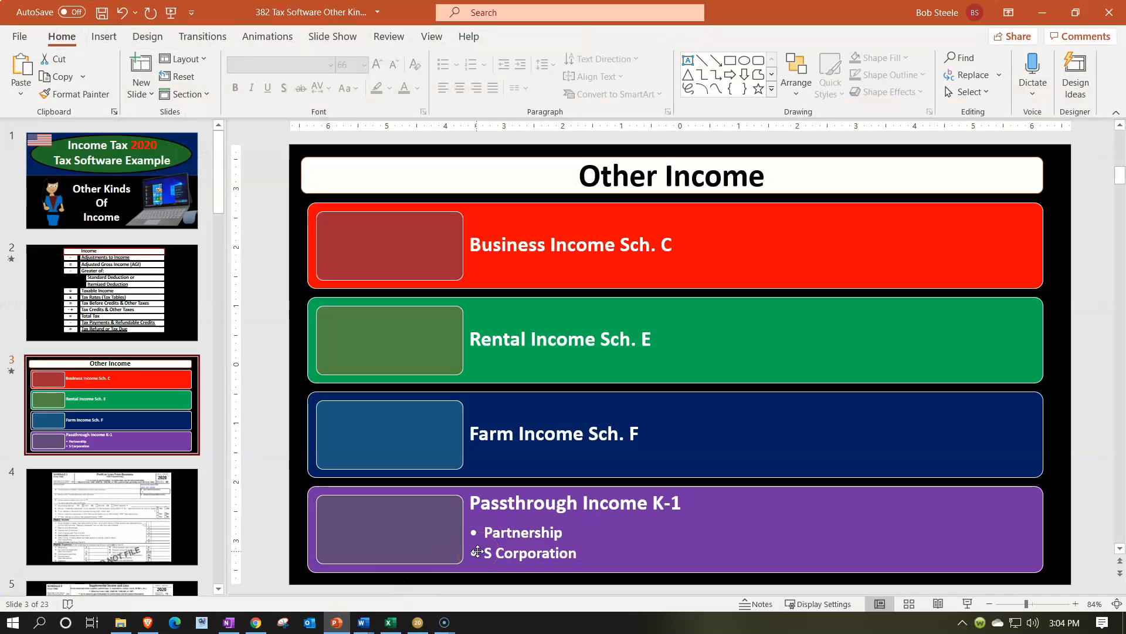
click(467, 537)
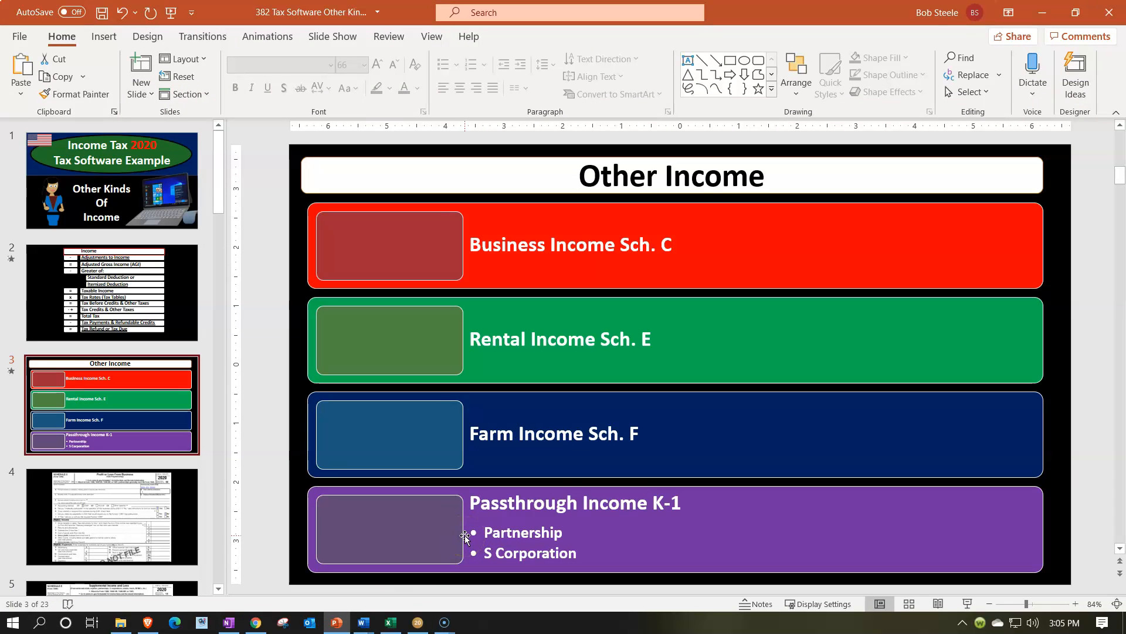
click(464, 416)
Switch to Lacerte and look through the income input categories, including the Passthrough K-1's options, in the client's detail entries.
click(341, 624)
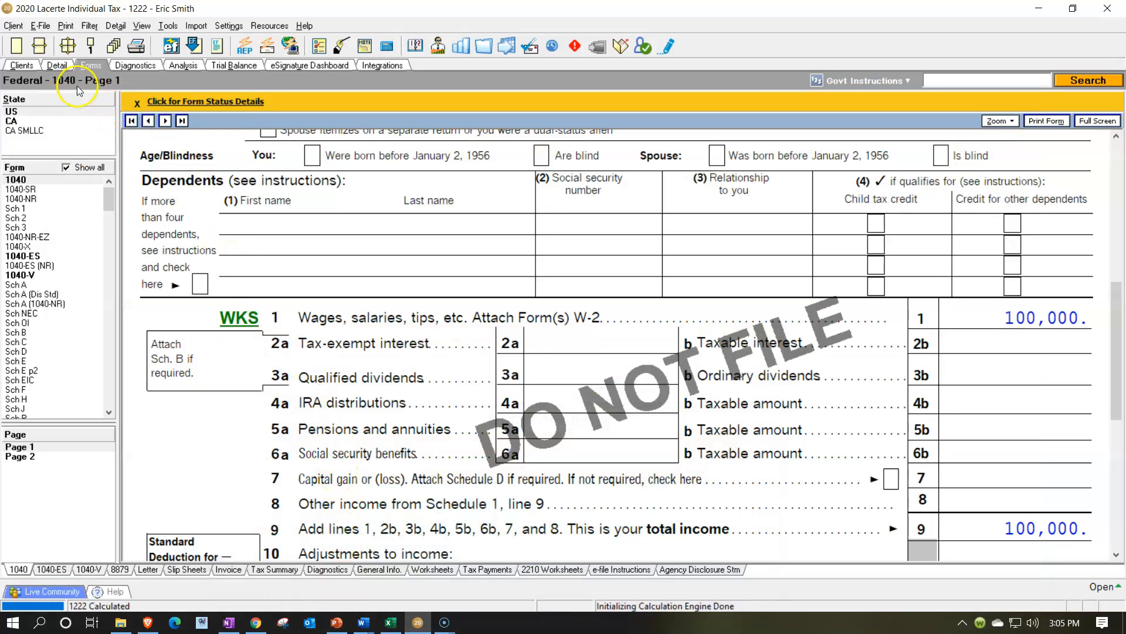
click(60, 66)
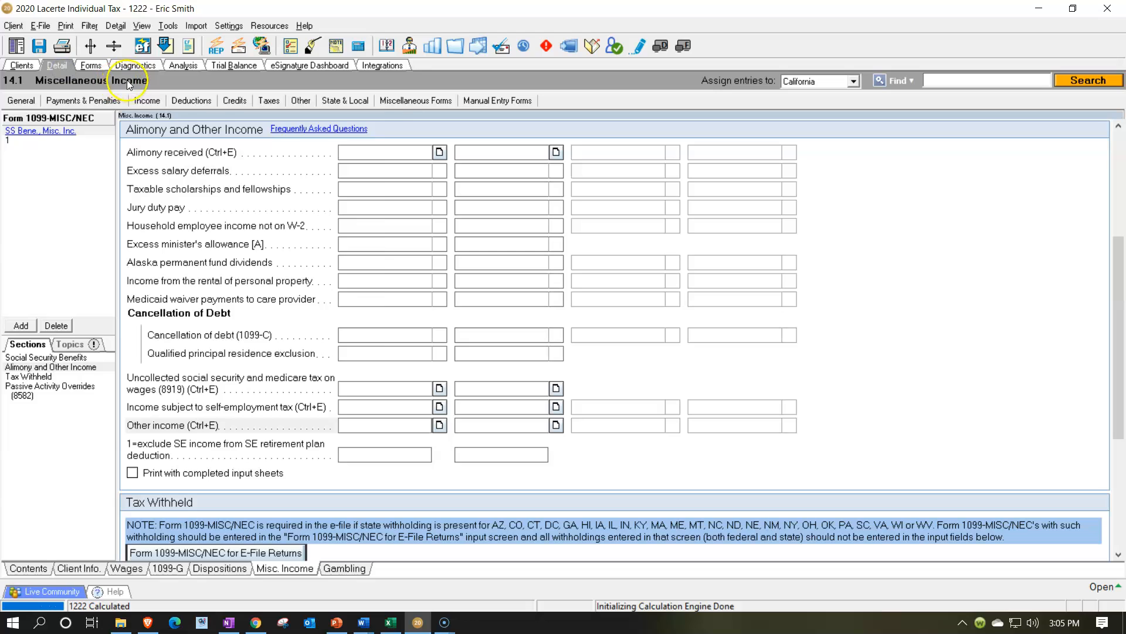
click(147, 101)
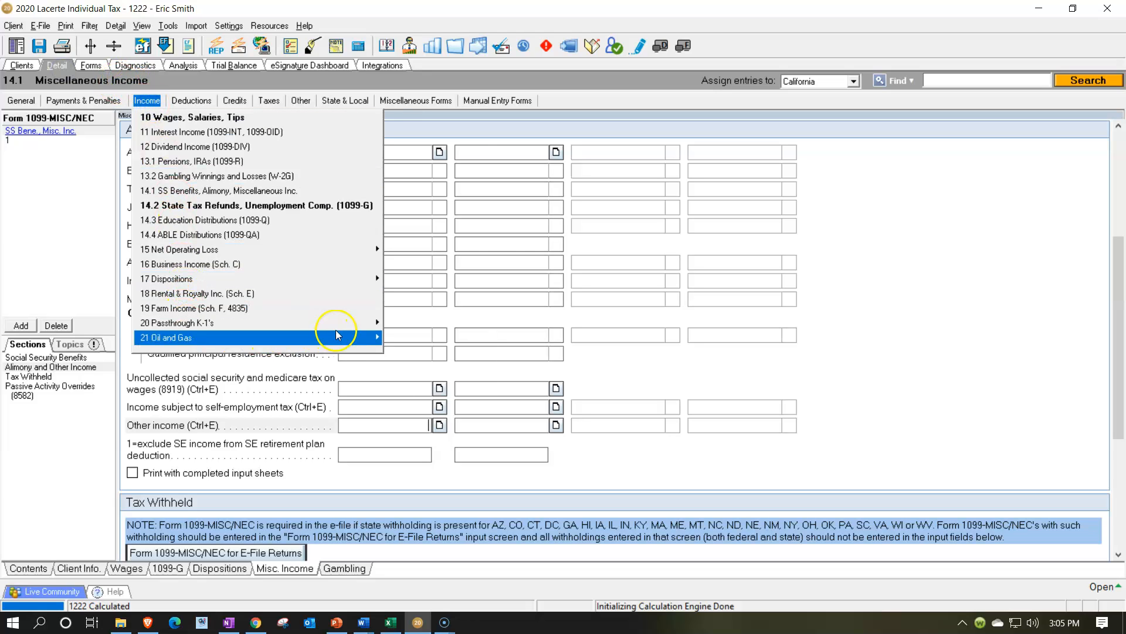
mouse_move(370, 323)
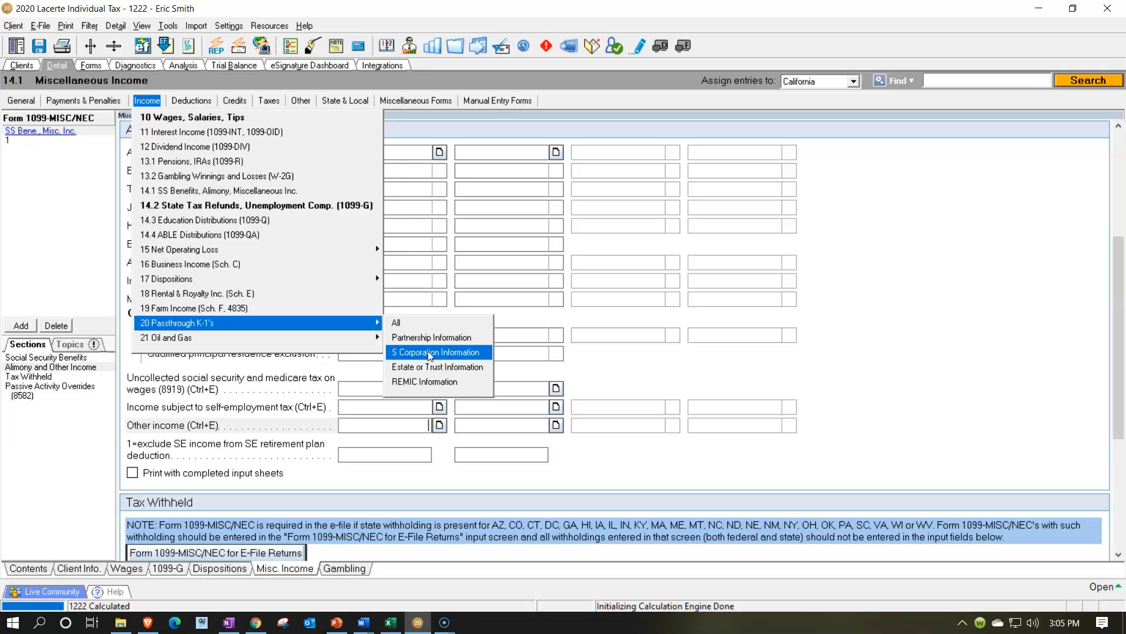
click(356, 515)
Switch to PowerPoint and view slide 7 with the Schedule K-1 (Form 1120-S).
click(336, 623)
scroll(191, 460, down, 5)
click(132, 434)
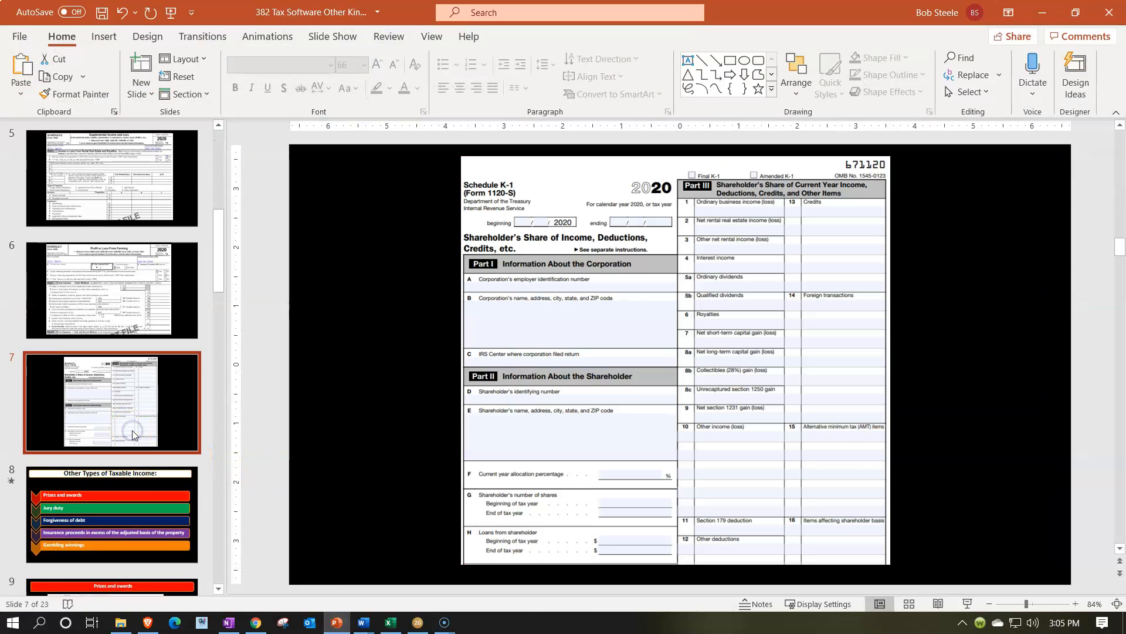
Switch back to Lacerte and view Schedule 1 and the income section of Form 1040 among the return's forms.
click(336, 623)
click(114, 134)
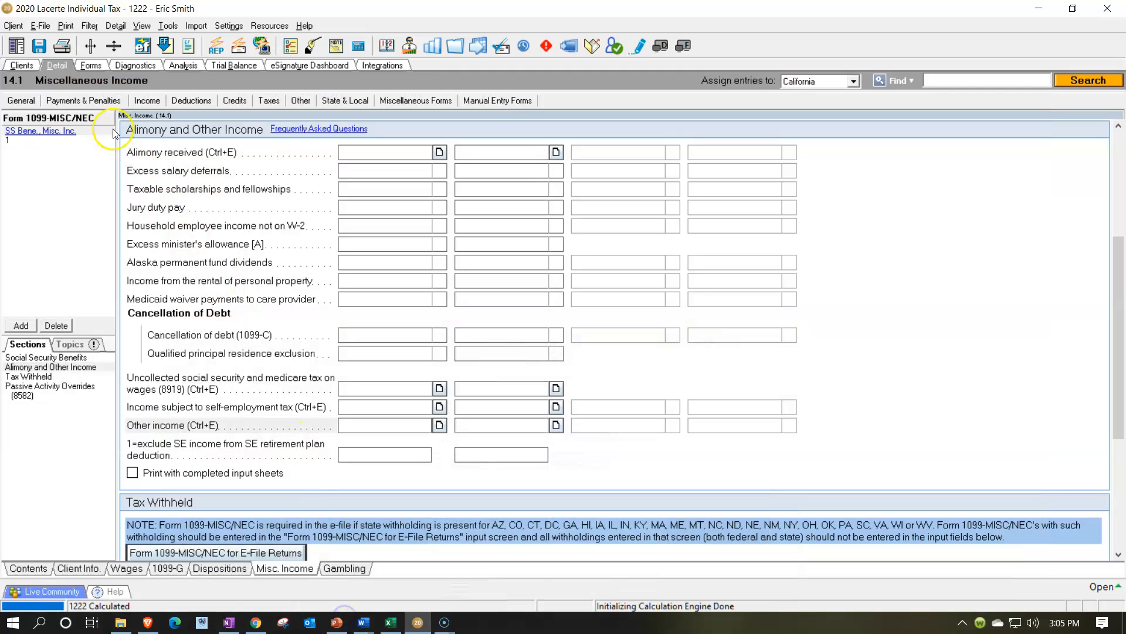
click(91, 65)
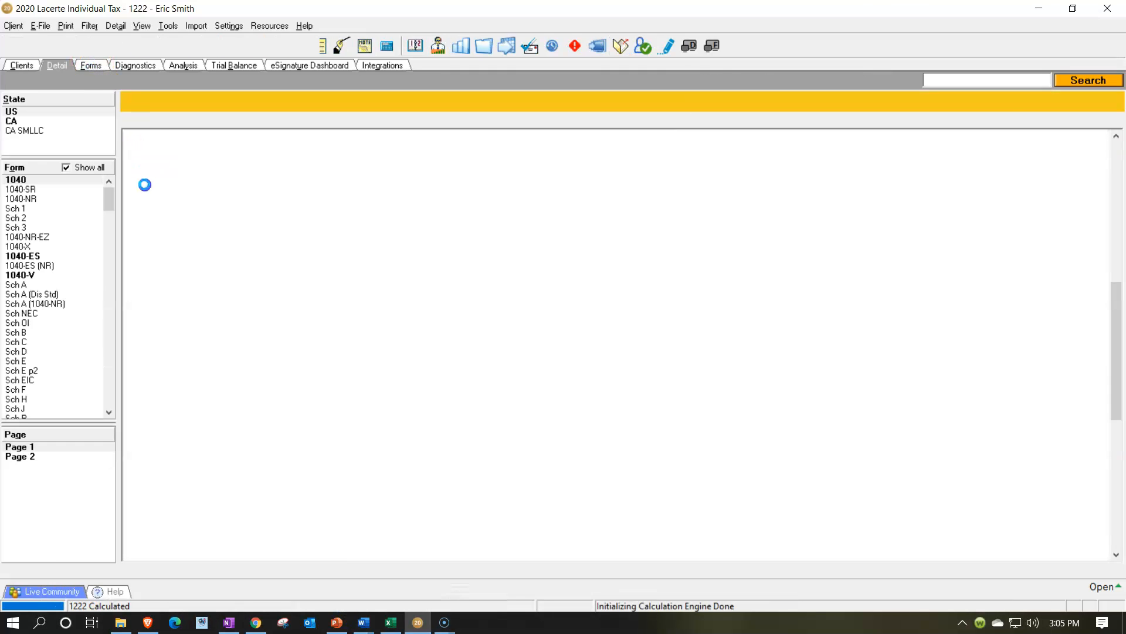
click(17, 208)
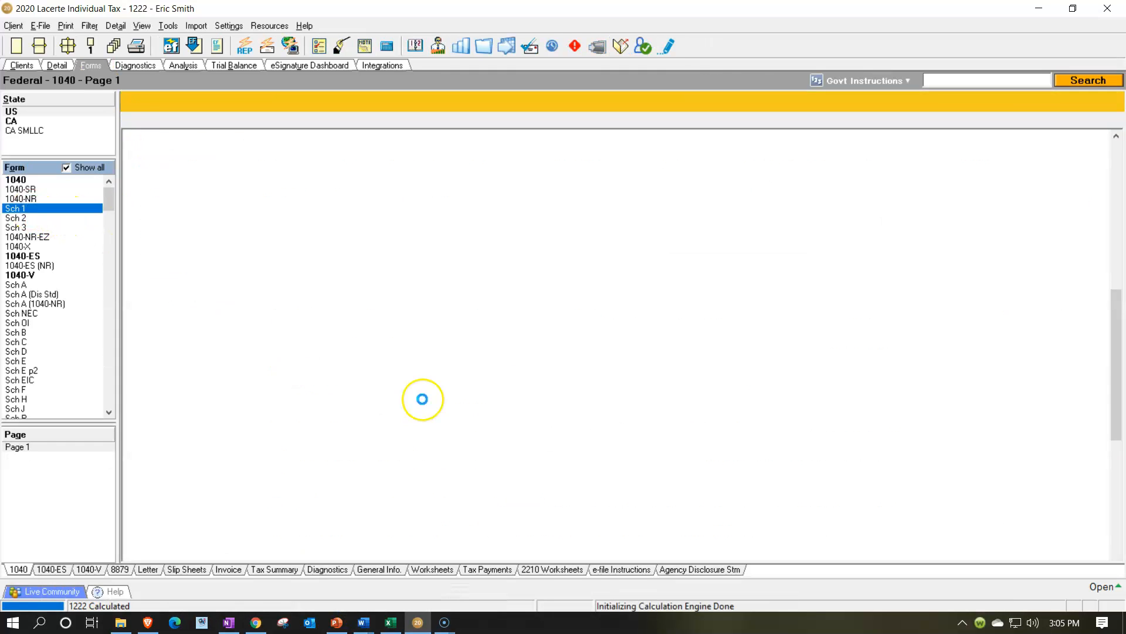
click(37, 177)
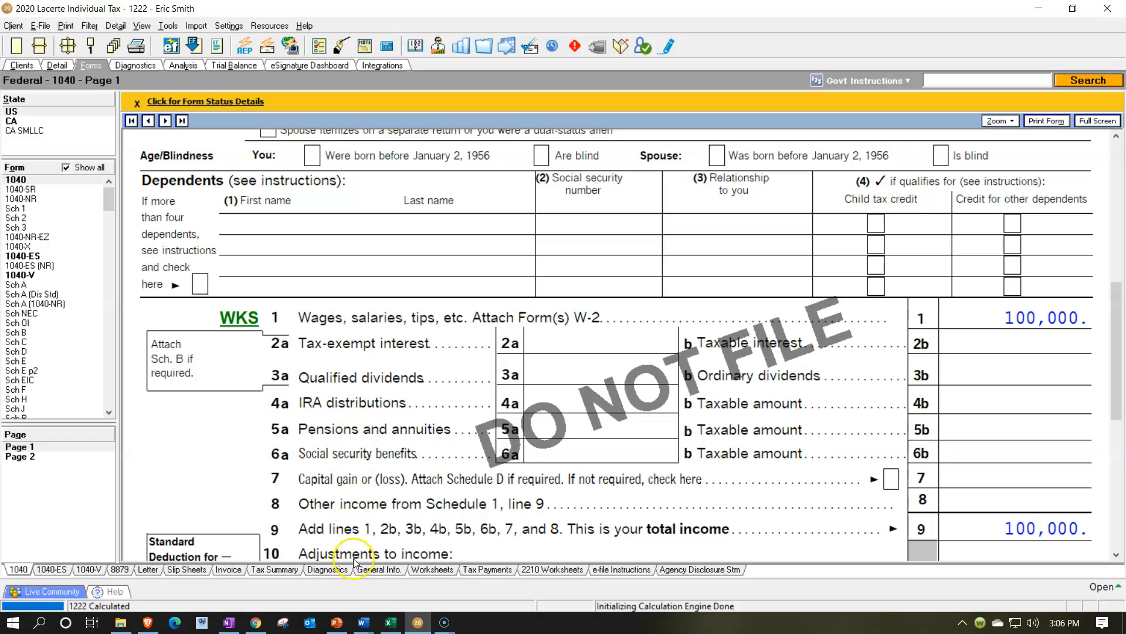
Switch to PowerPoint and view the Other Types of Taxable Income slide and the Prizes and awards slide with Form 1099-MISC.
click(341, 627)
click(168, 477)
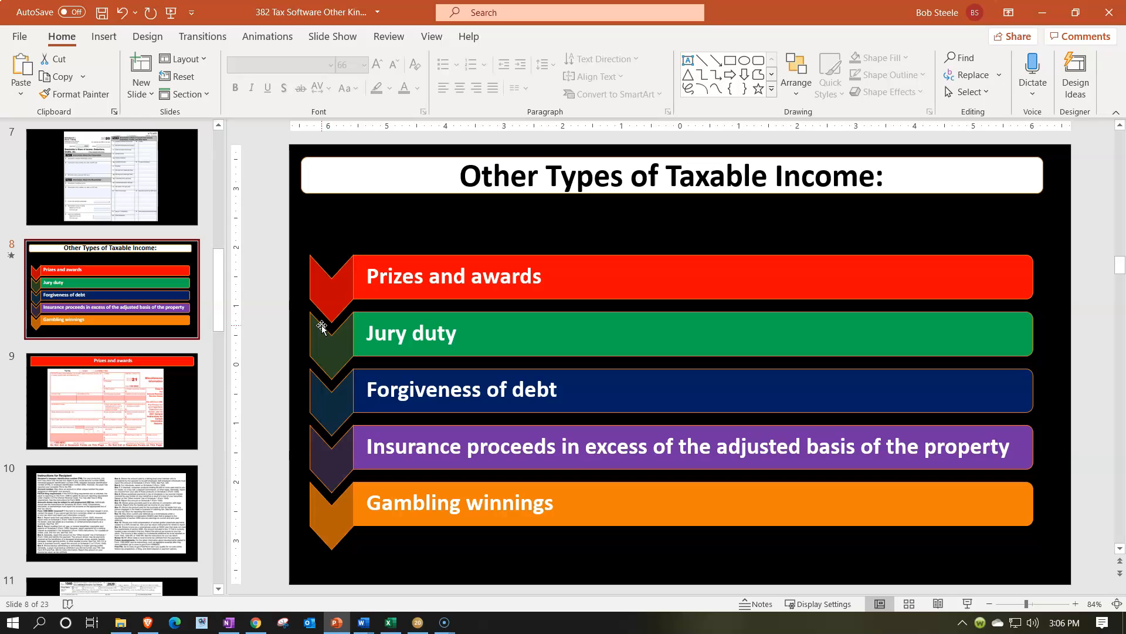
click(199, 404)
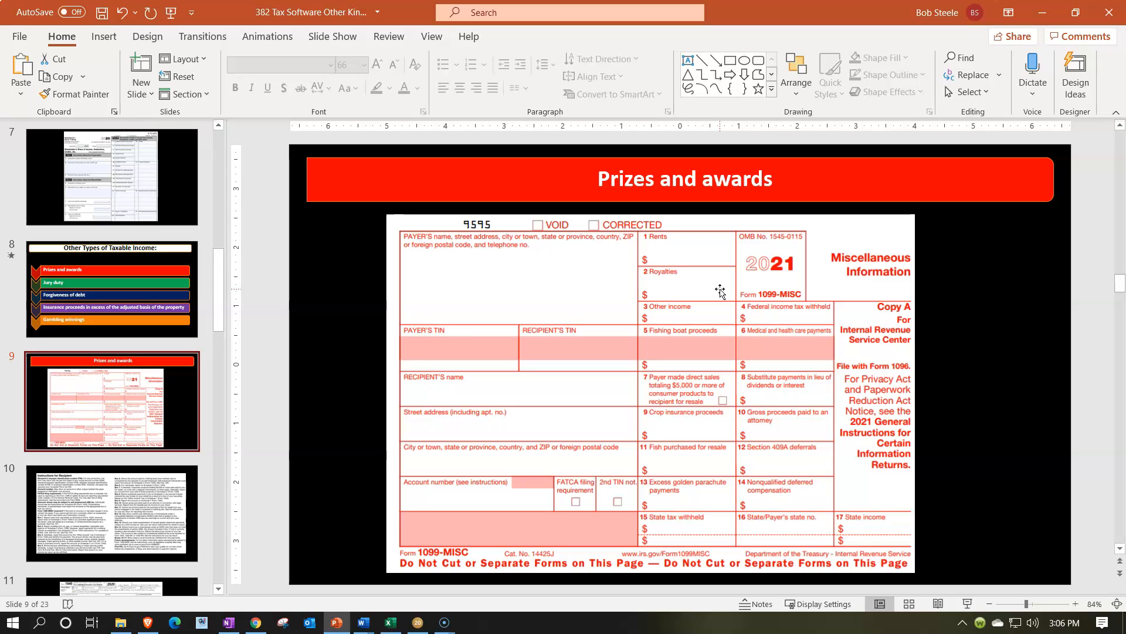
Switch to Lacerte and view the additional income lines of Schedule 1 among the return's forms.
click(419, 625)
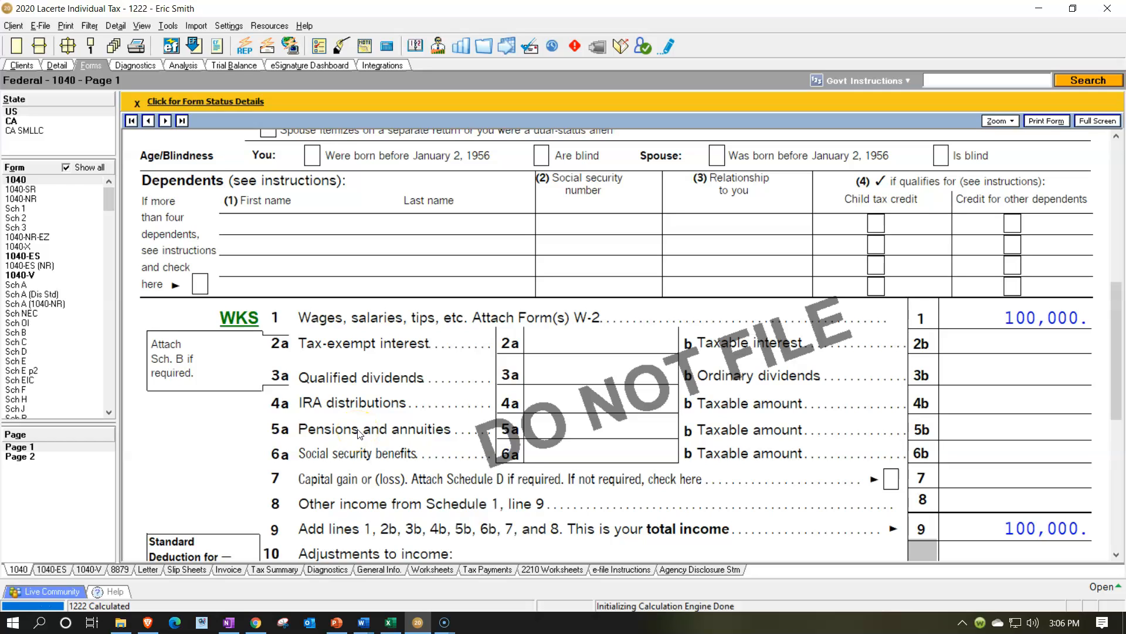
click(26, 207)
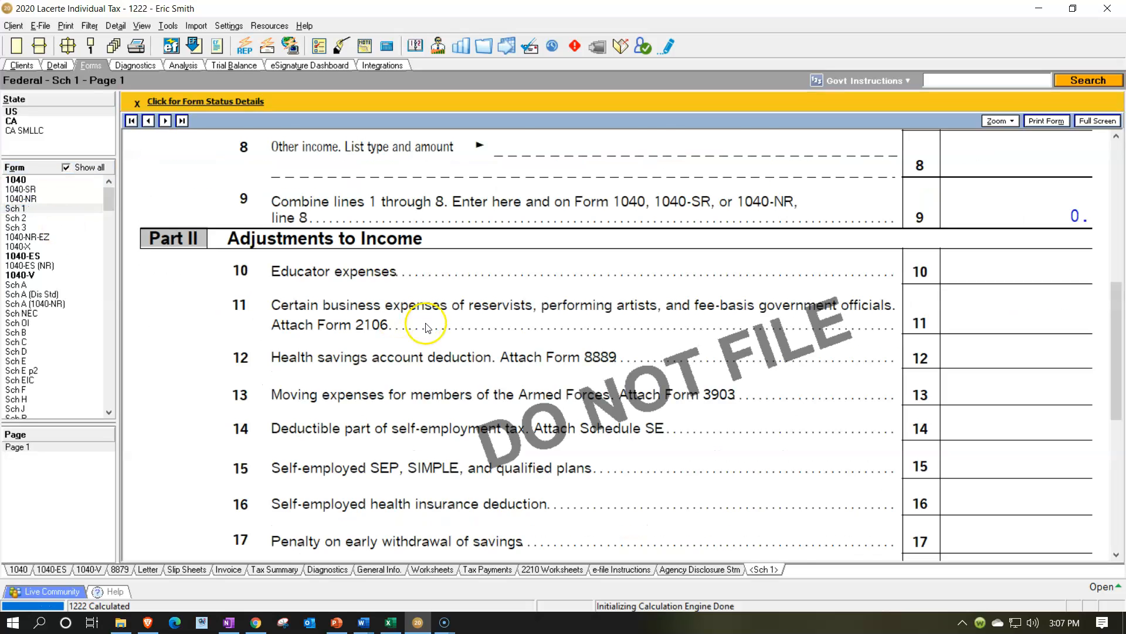
scroll(426, 328, up, 2)
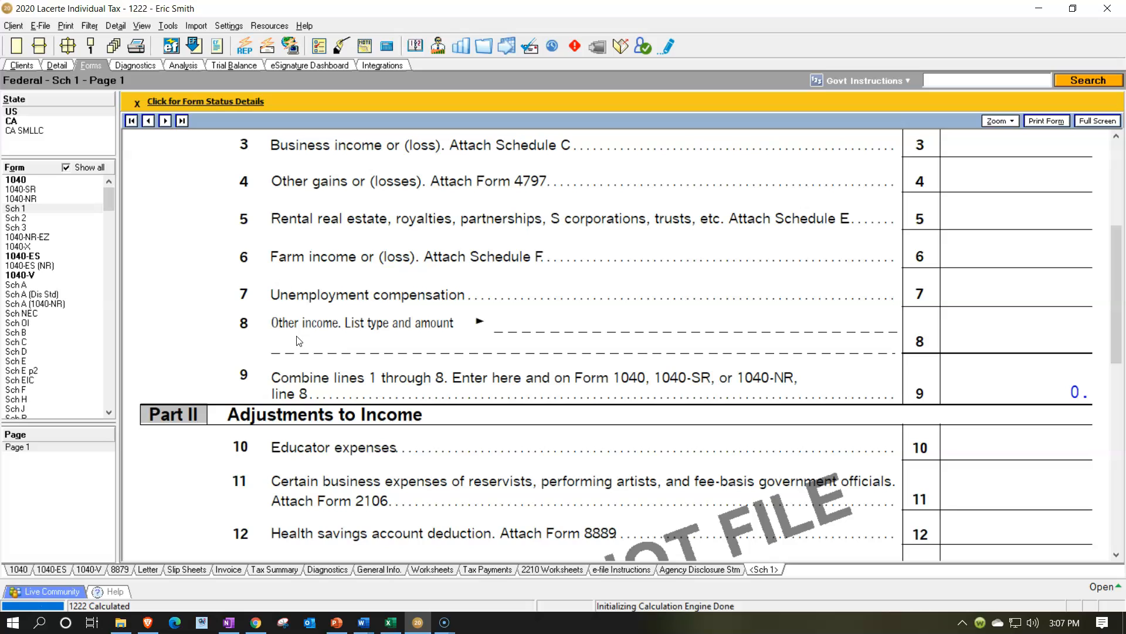
Jump from the line 8 amount on Schedule 1 to its Other Income input, and close the list of linked inputs.
right_click(1002, 343)
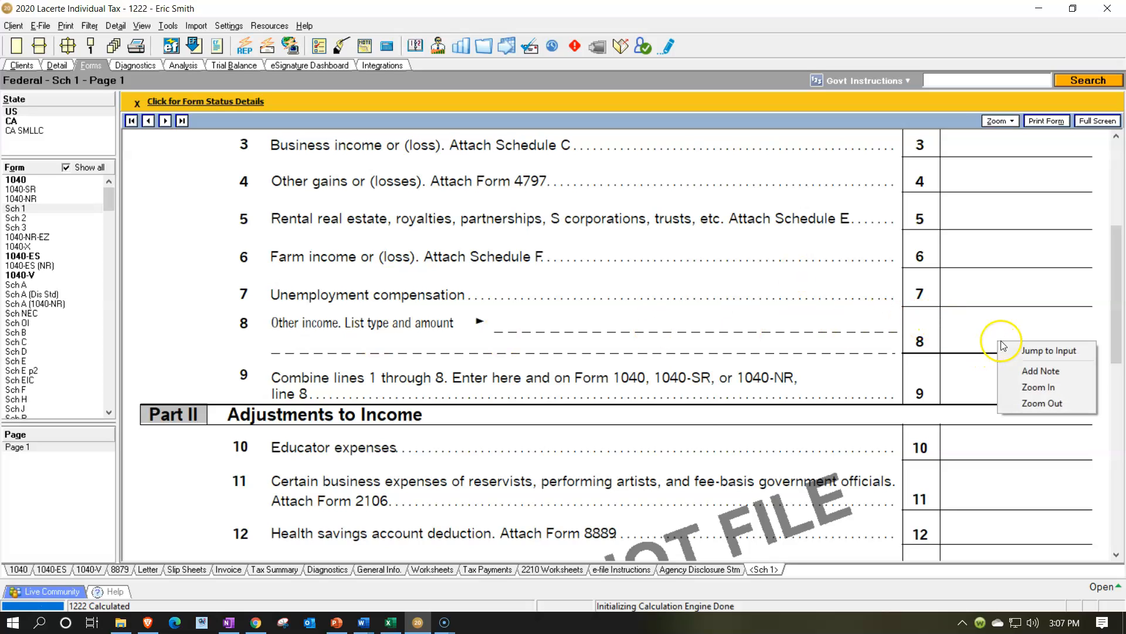
click(1012, 350)
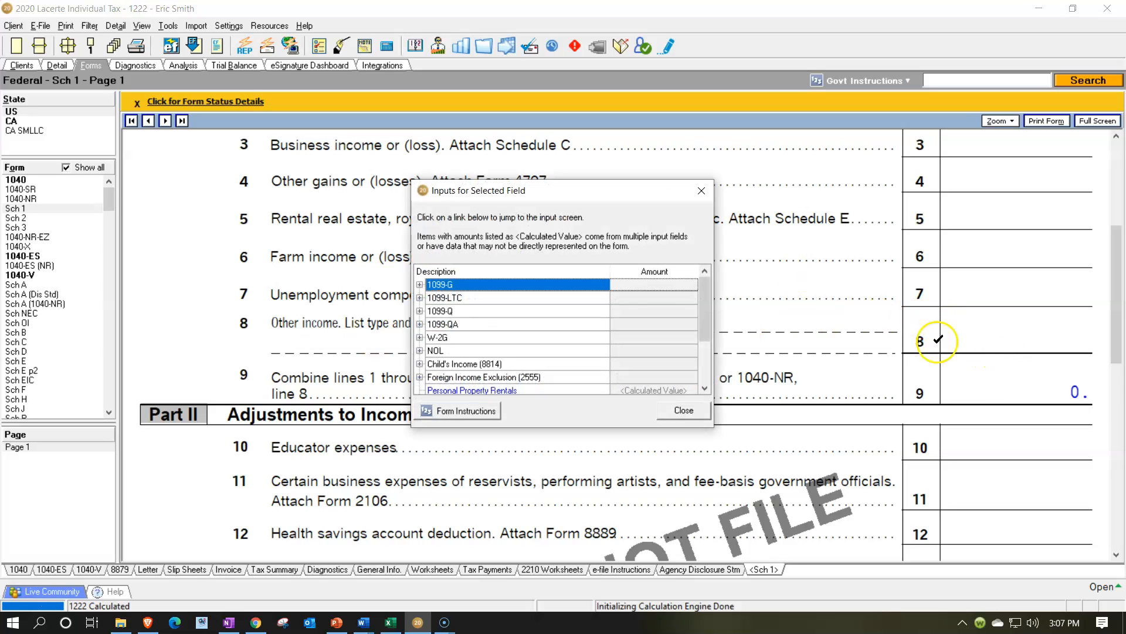
scroll(580, 317, down, 2)
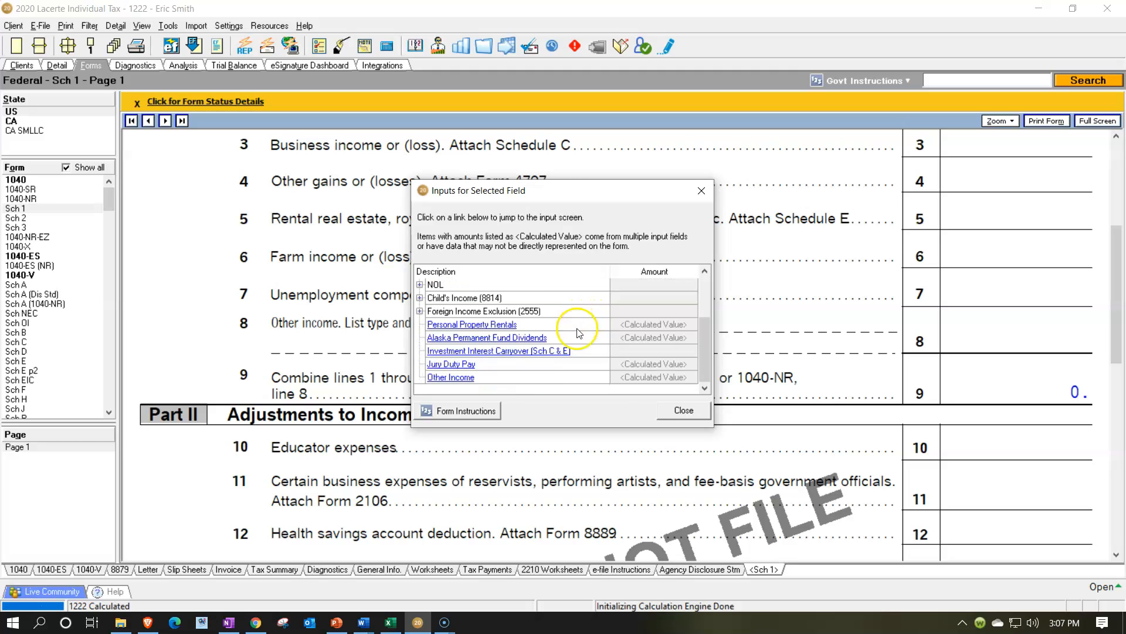
scroll(580, 333, up, 2)
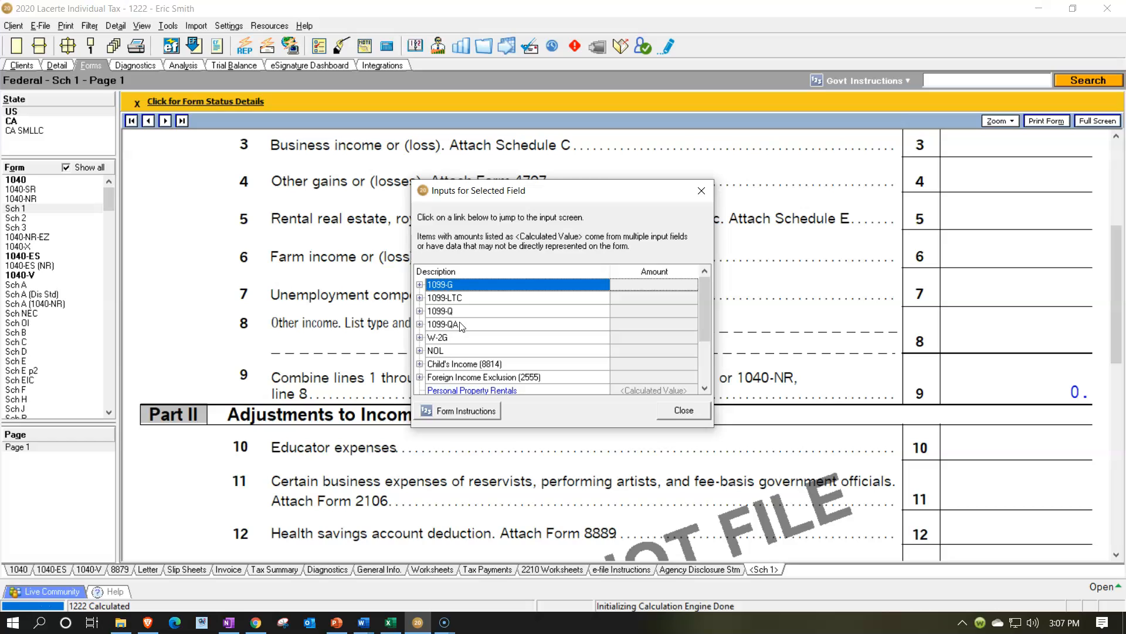
scroll(463, 315, down, 3)
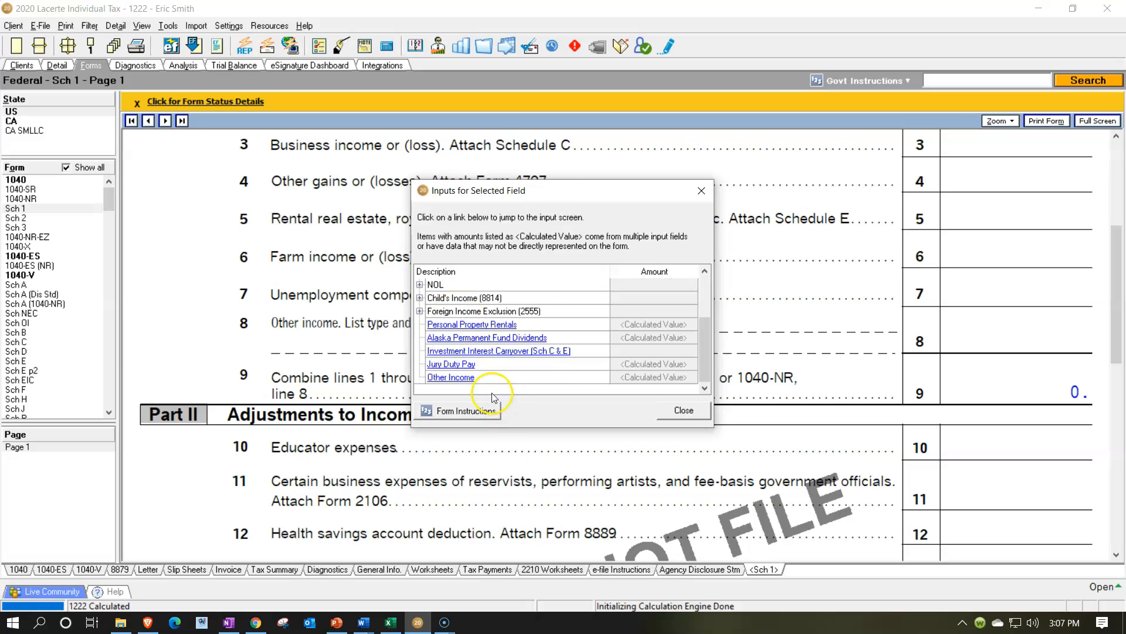
click(458, 378)
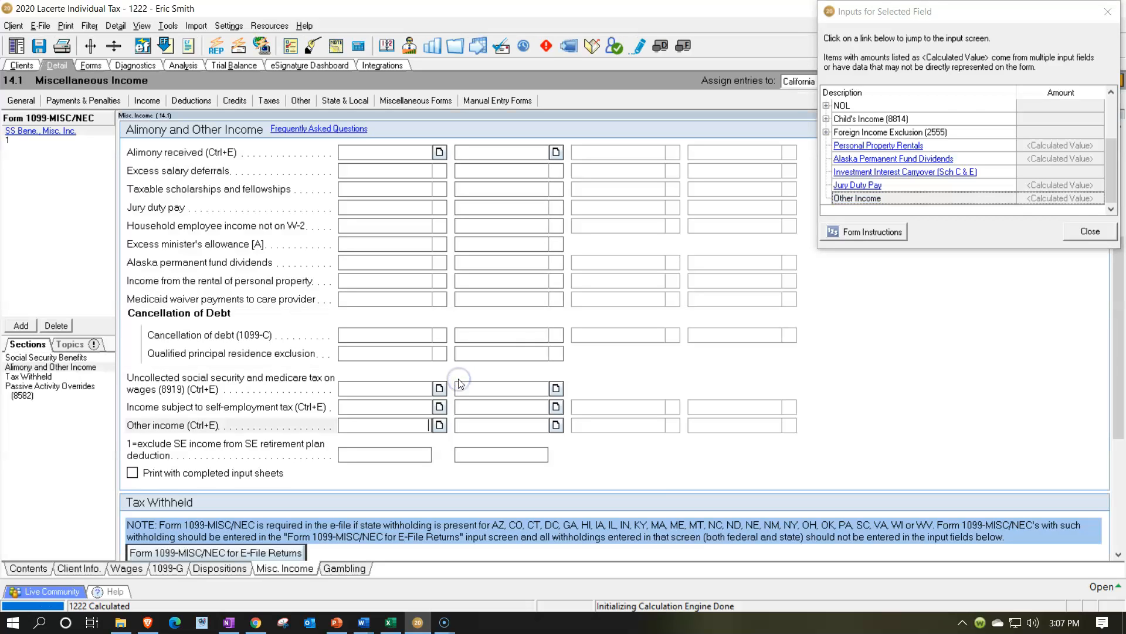
click(1107, 13)
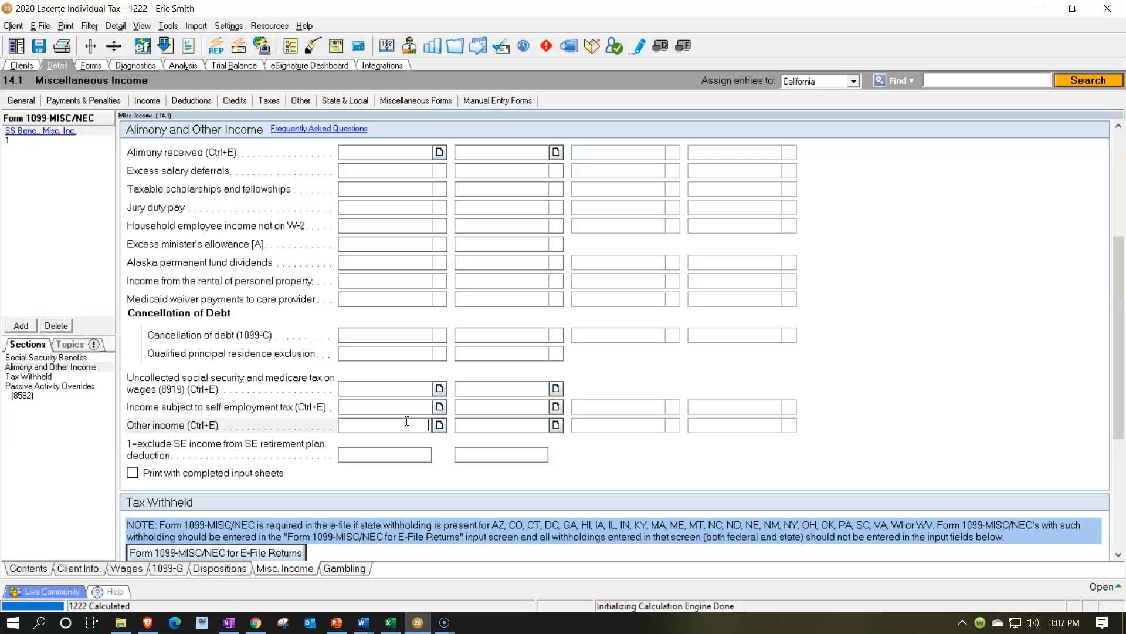
Check the Prizes and awards slide in PowerPoint, return to Lacerte, and add an other income entry described as Prize for 1,000.
click(419, 625)
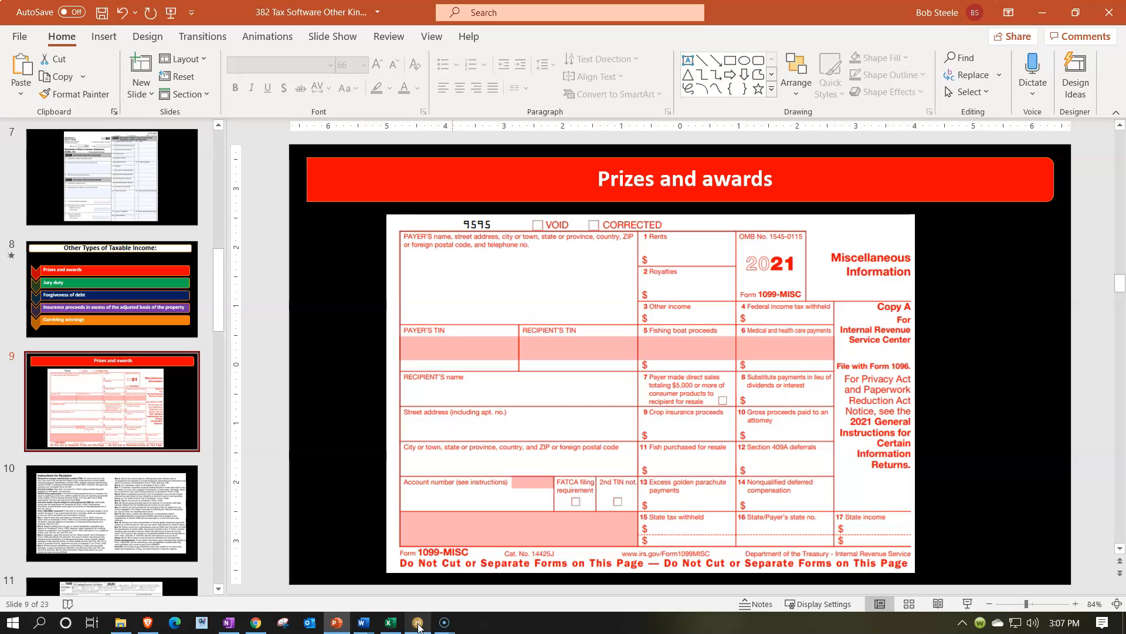
click(418, 624)
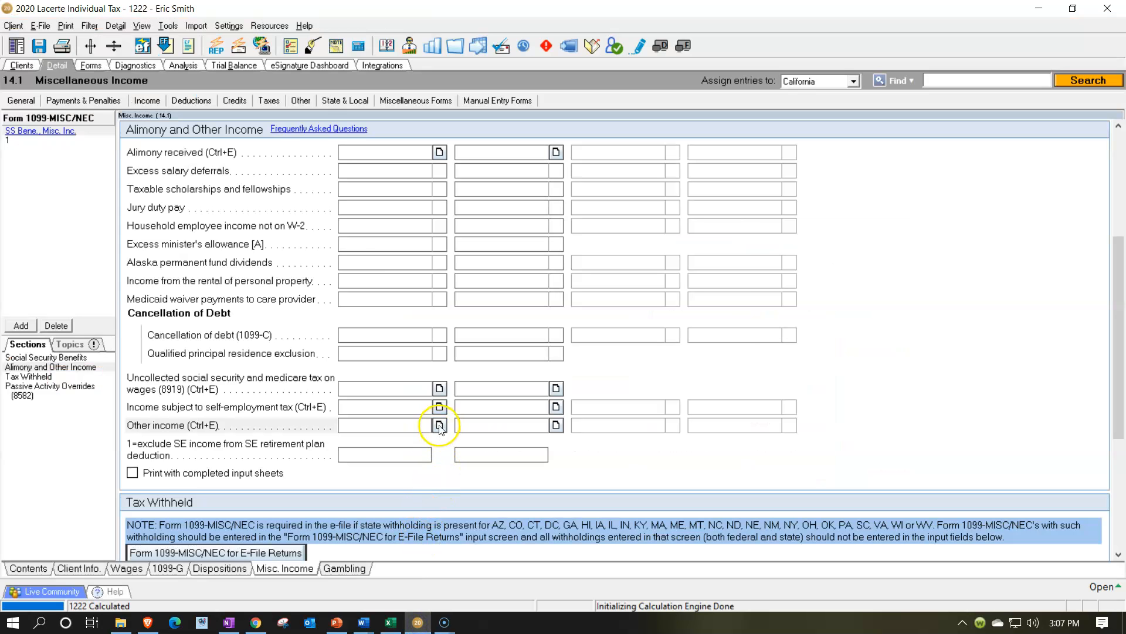
click(440, 425)
text(Prize)
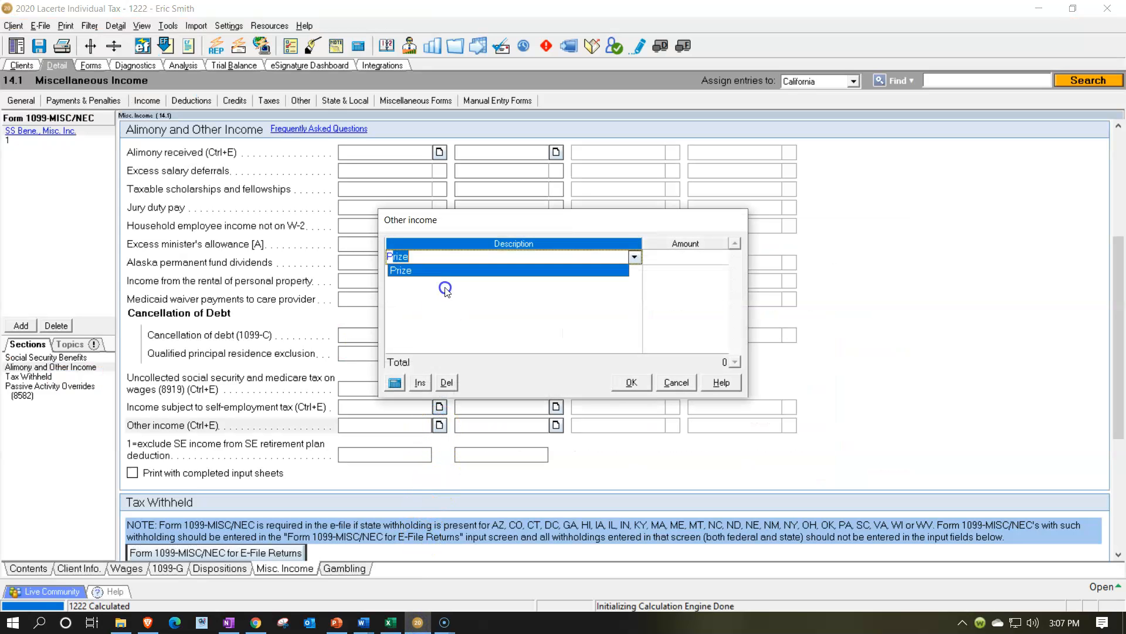
key(Tab)
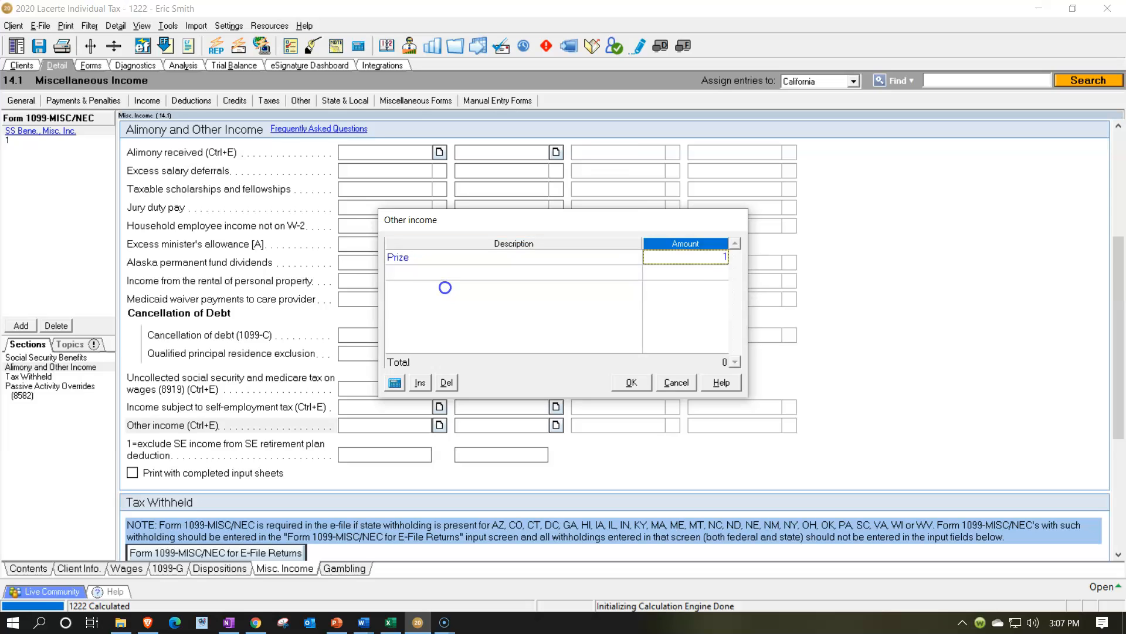
text(1000)
click(445, 287)
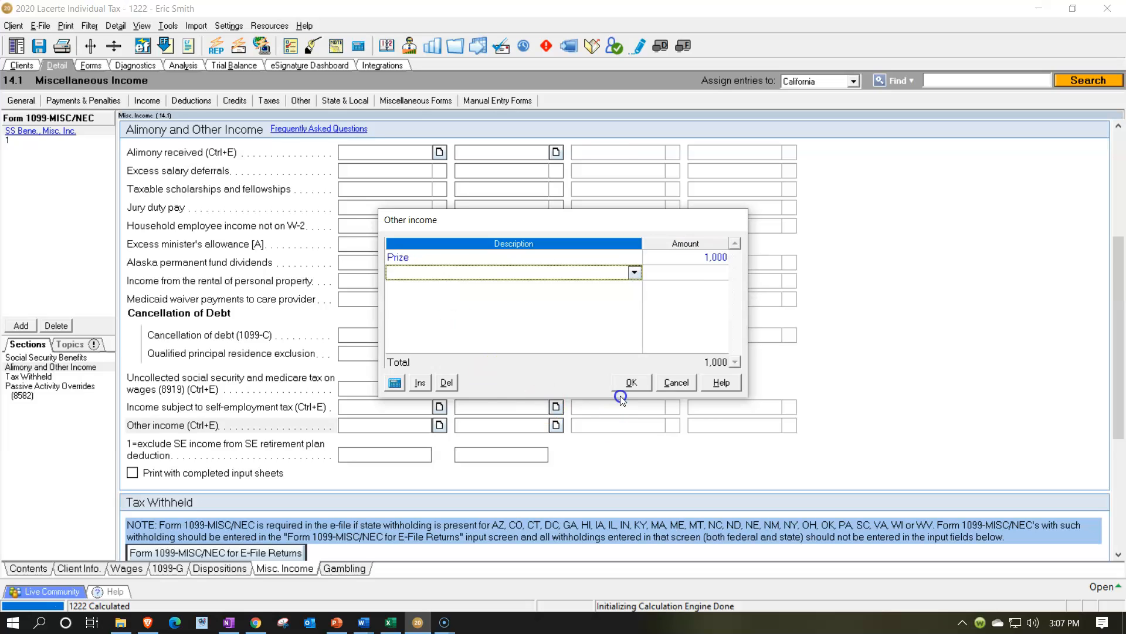
click(640, 383)
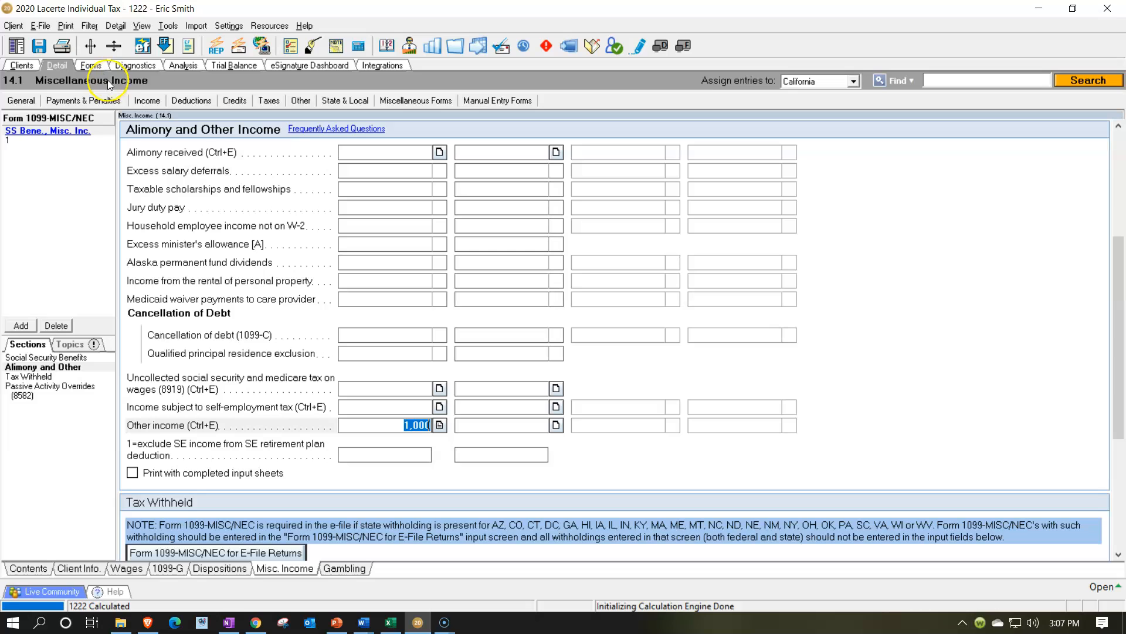
Examine how the prize flows through Schedule 1 to total income and taxable income on Form 1040 page 1 and tax on page 2.
click(92, 66)
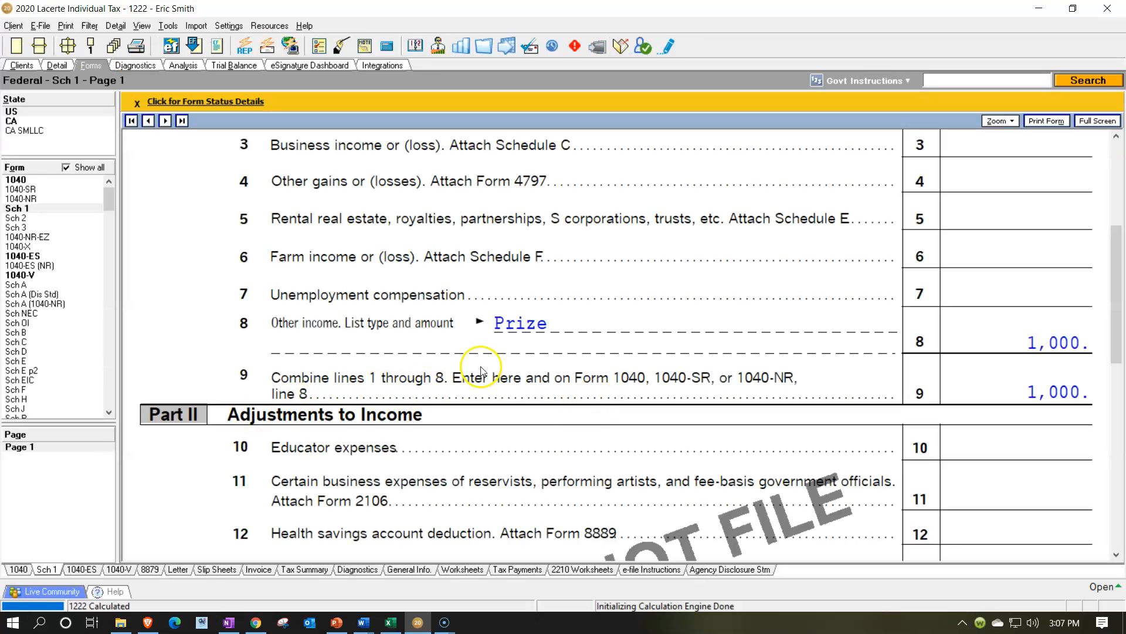
scroll(519, 346, up, 2)
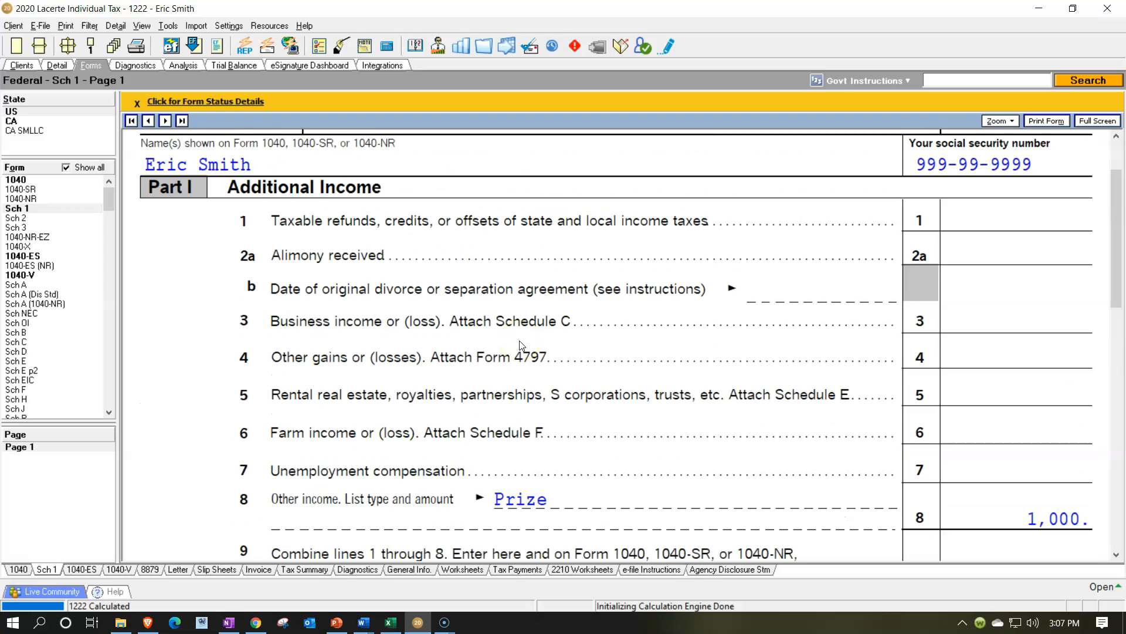
click(18, 181)
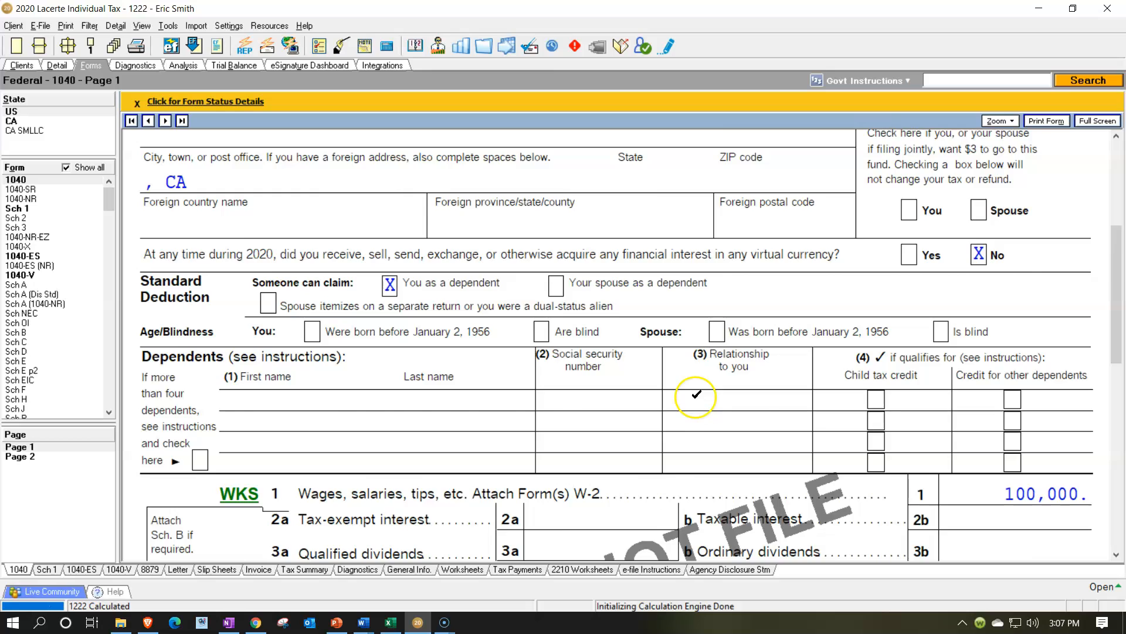
scroll(692, 396, down, 3)
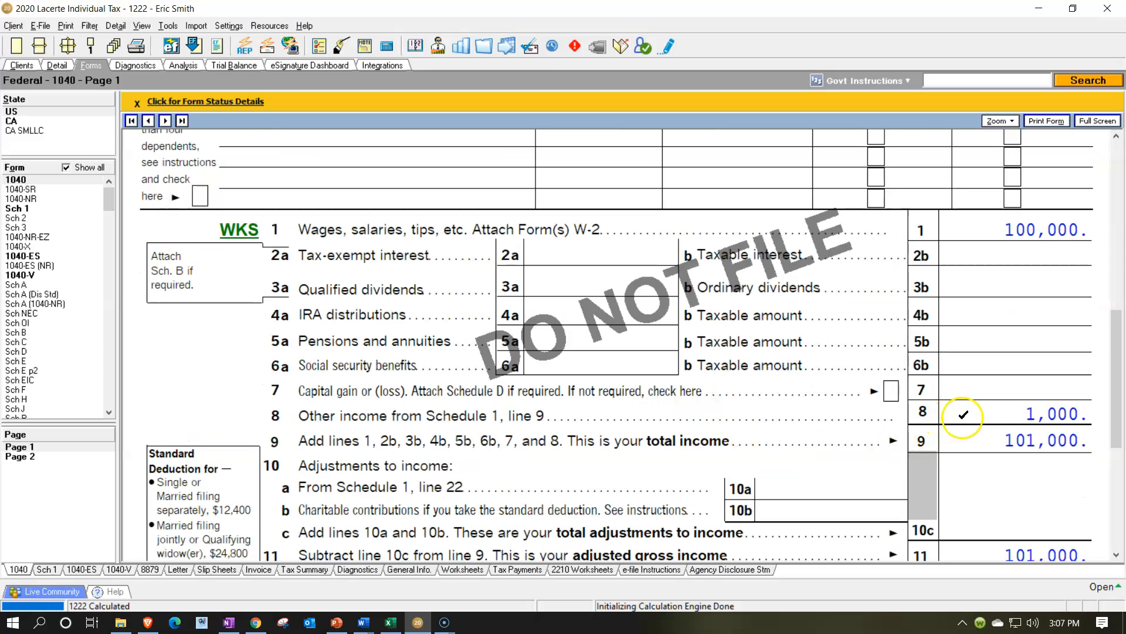
scroll(970, 414, down, 2)
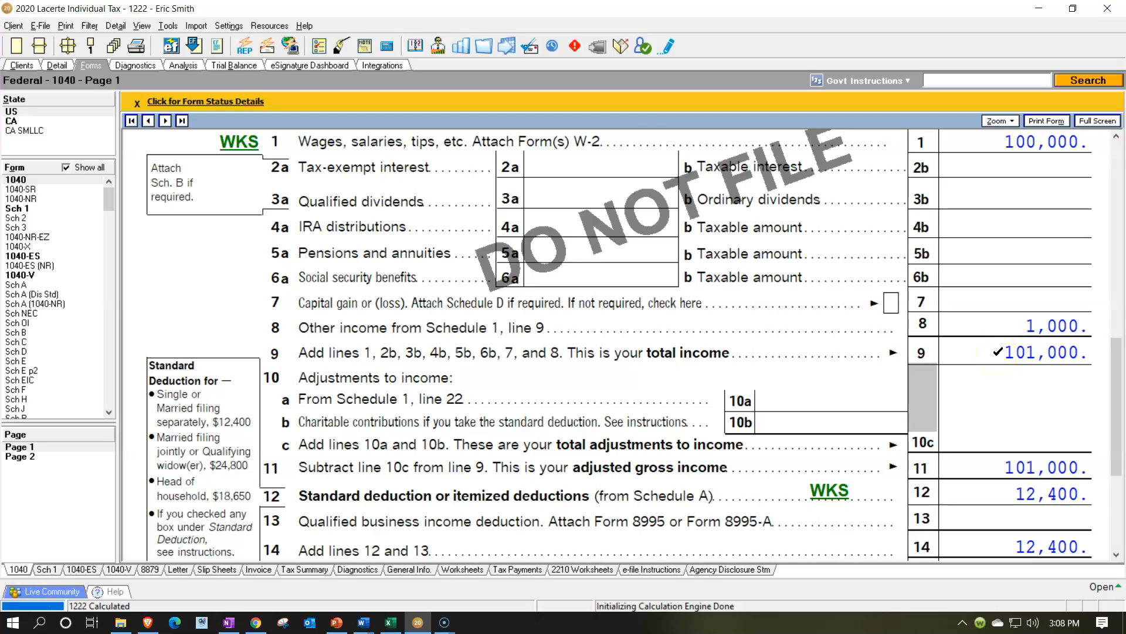
scroll(998, 352, down, 2)
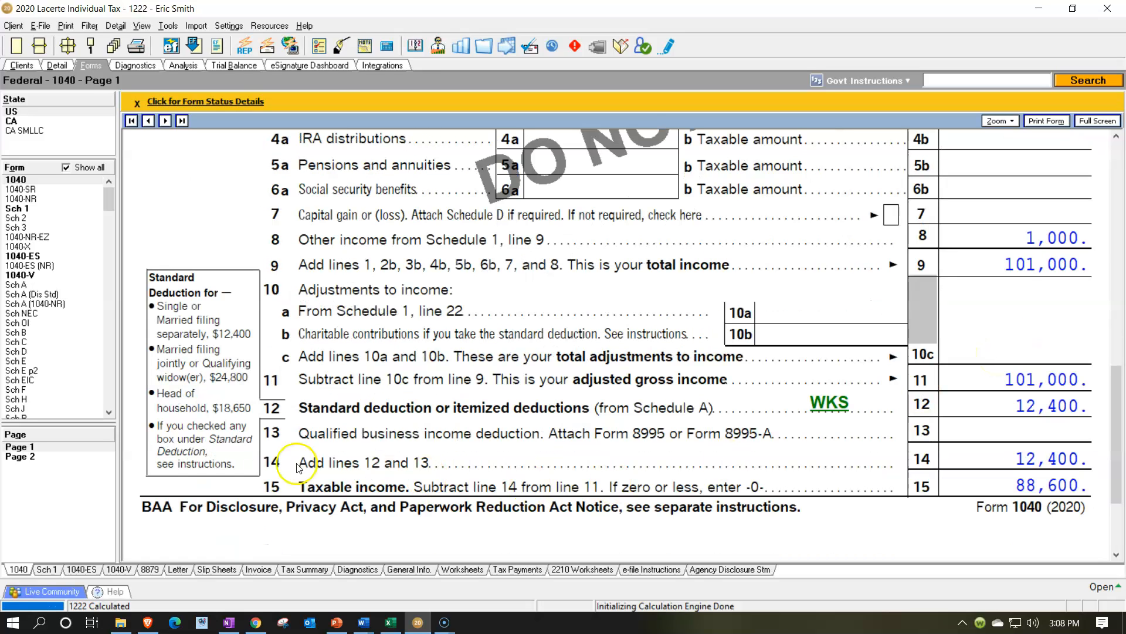
click(41, 461)
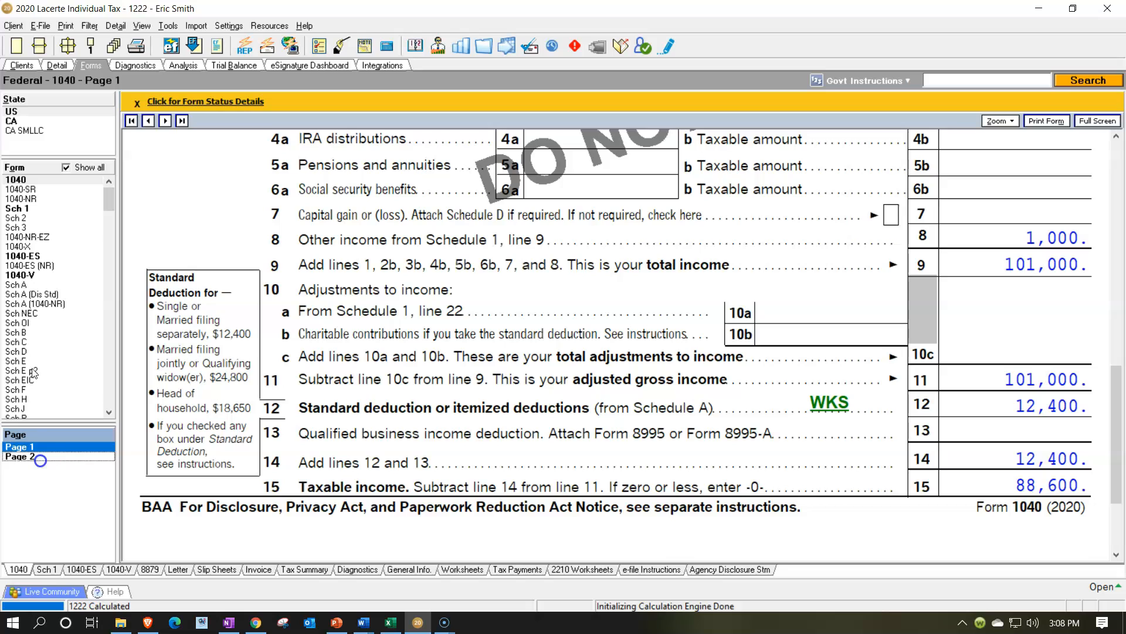
scroll(575, 458, up, 6)
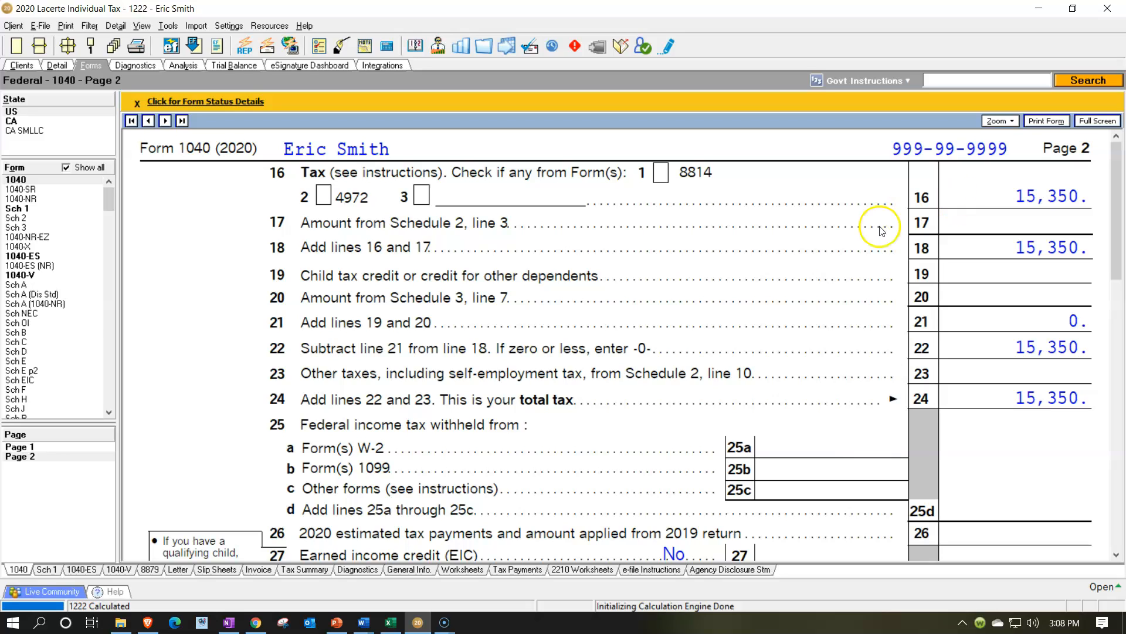
Set the amount of the Prize entry under other income to 0 in the client's miscellaneous income details.
click(59, 67)
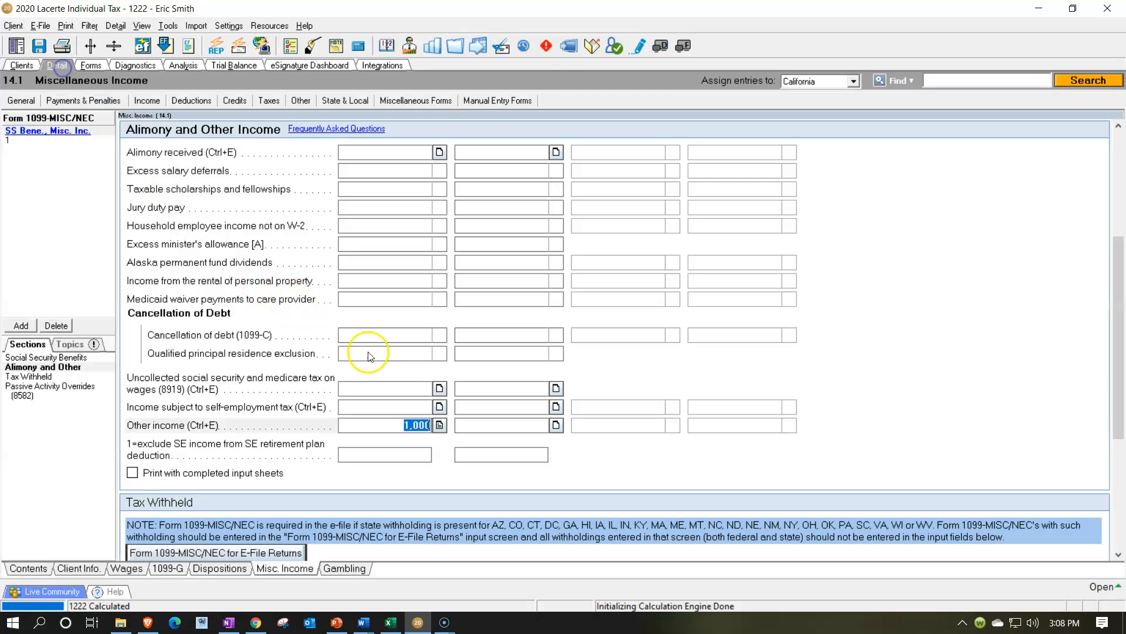
click(439, 425)
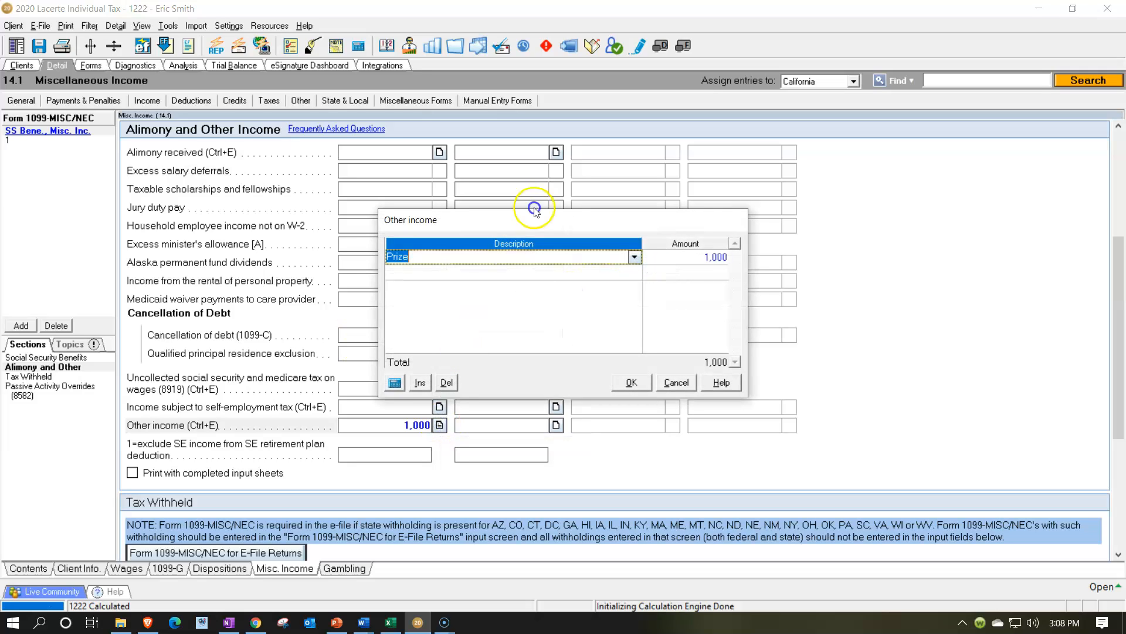
click(669, 256)
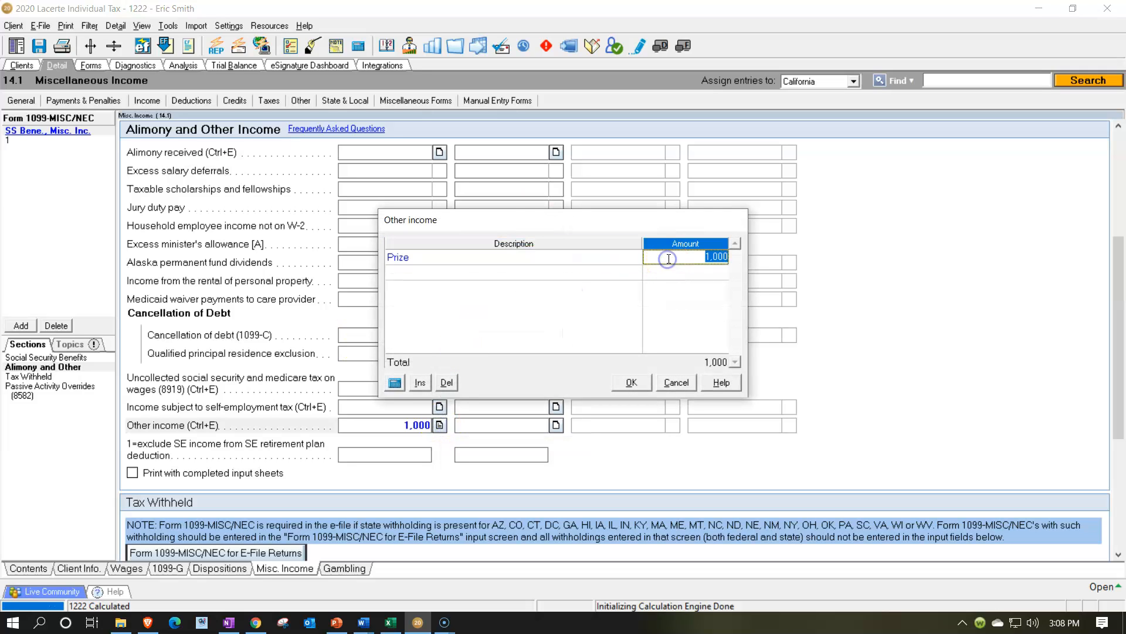
click(639, 386)
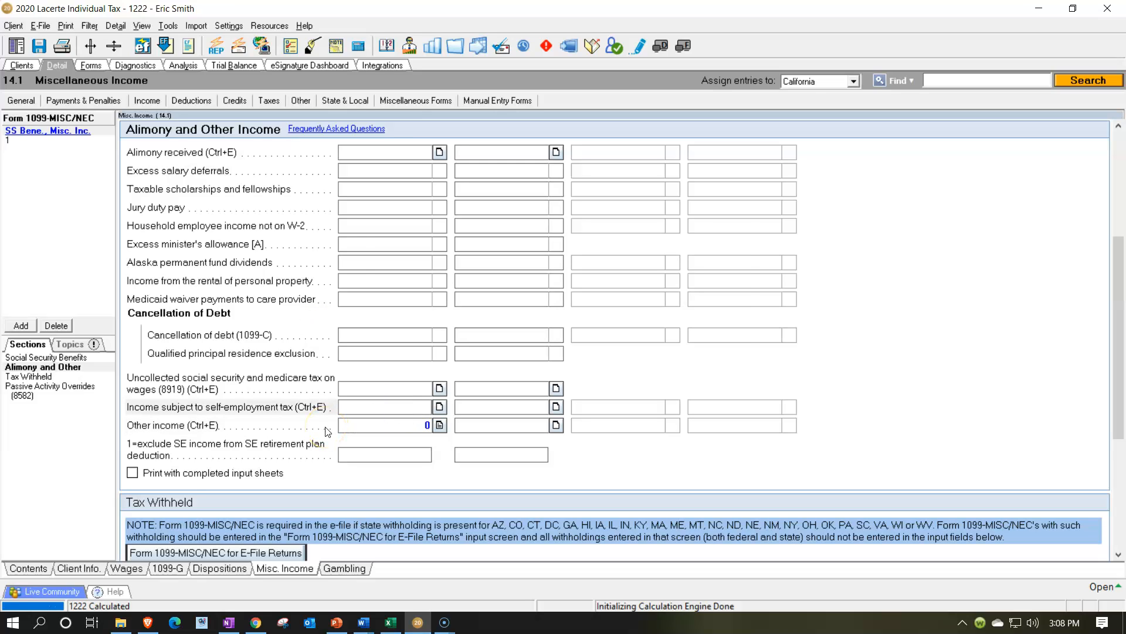
Enter 1,000 as income subject to self-employment tax, without a description, and view the taxes on page 2 of Form 1040.
key(ctrl+e)
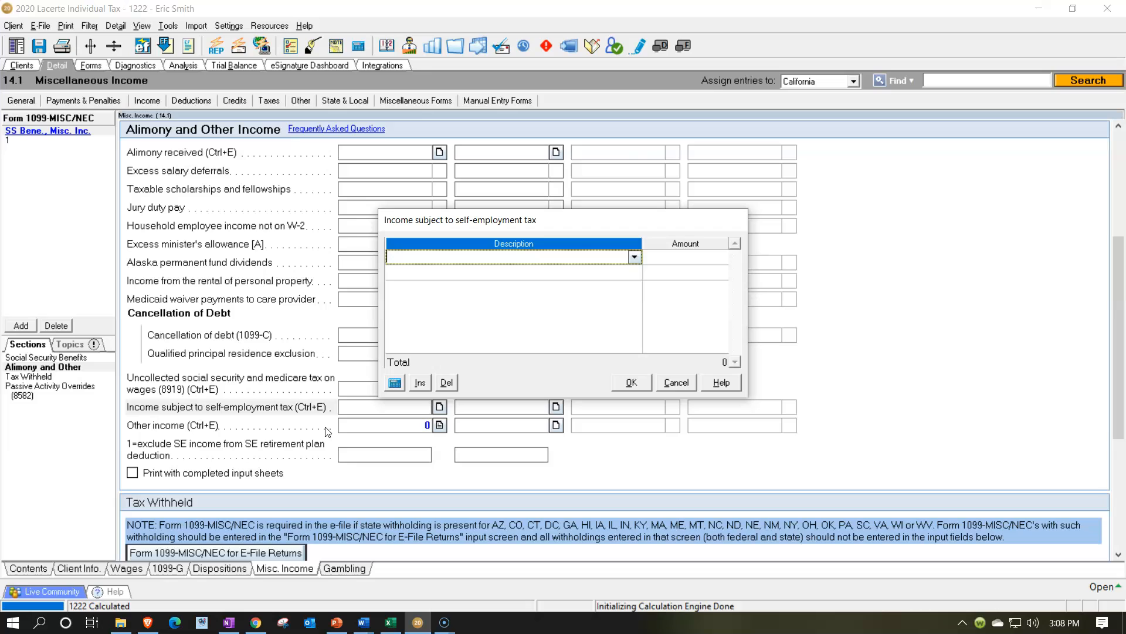
key(Tab)
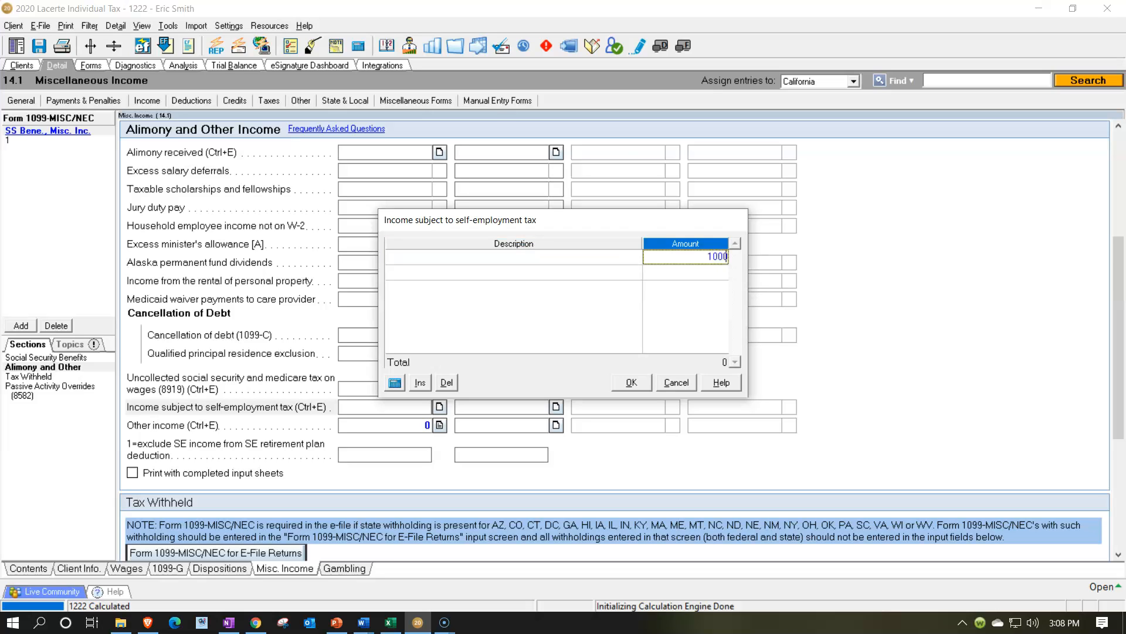
key(Tab)
click(631, 383)
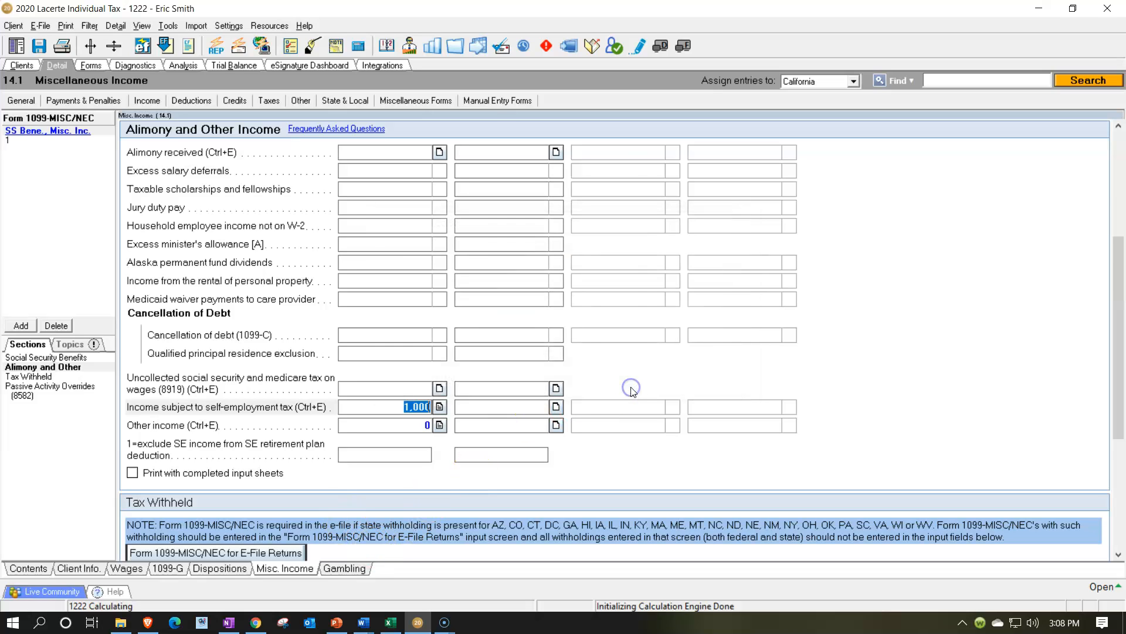
click(175, 171)
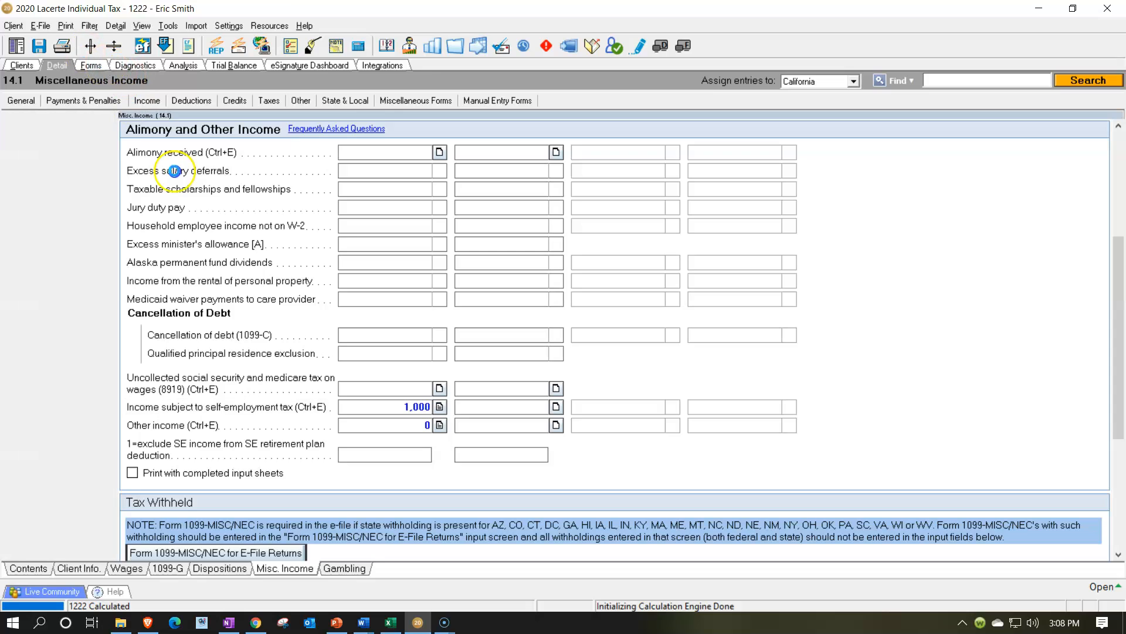
key(ctrl+f)
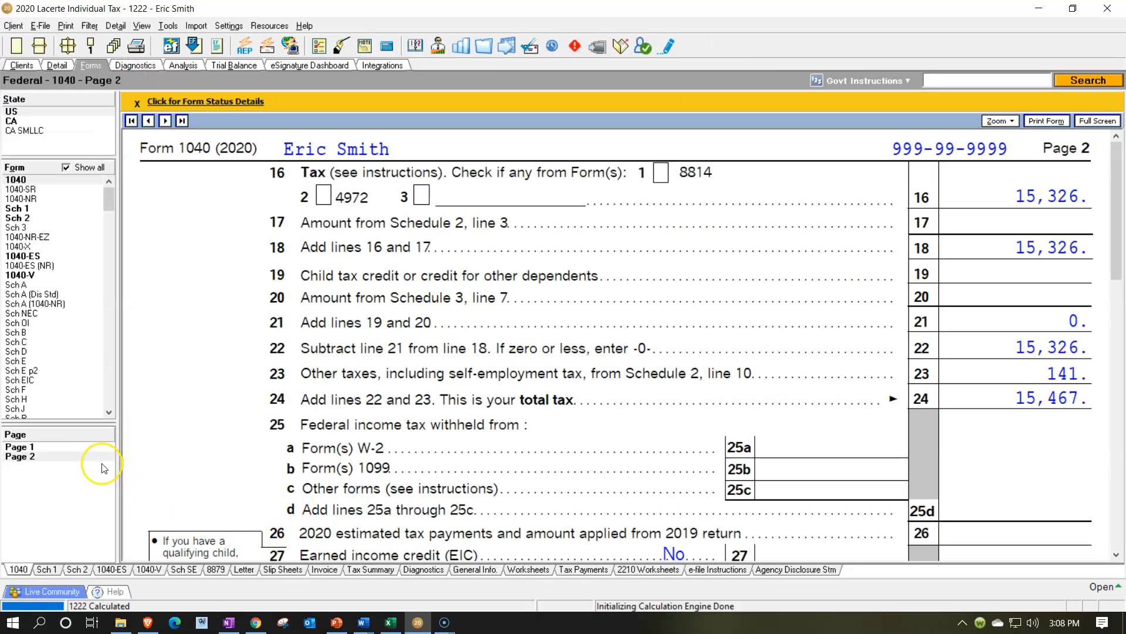
Examine other income, the Schedule 1 adjustment and adjusted gross income on Form 1040 page 1, and self-employment tax on page 2.
click(23, 447)
scroll(540, 388, down, 1)
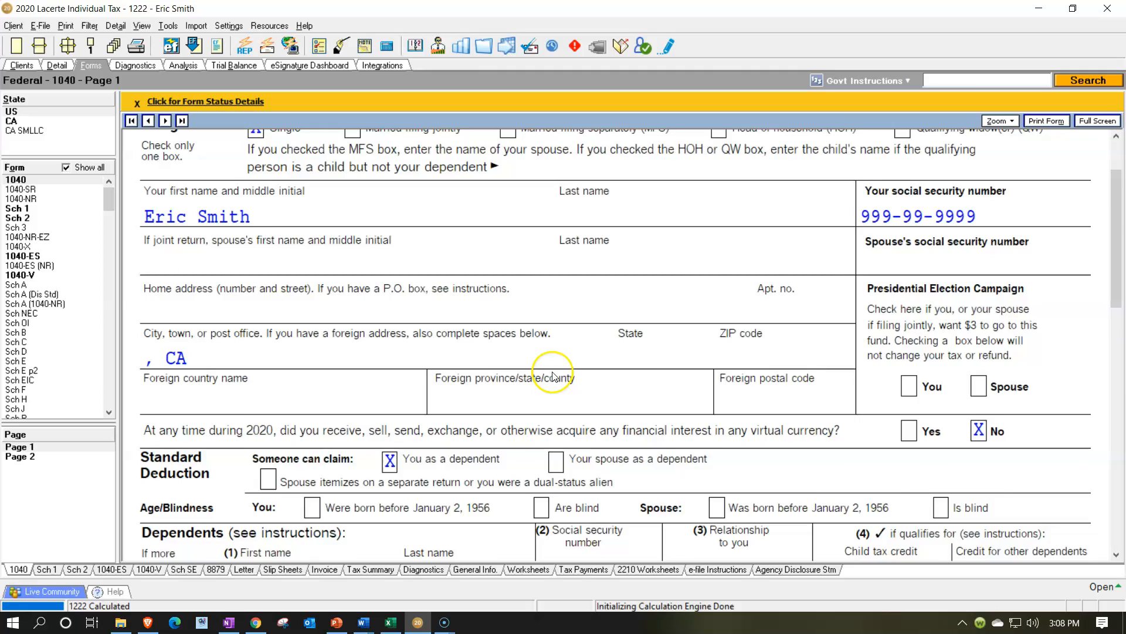
scroll(553, 376, down, 6)
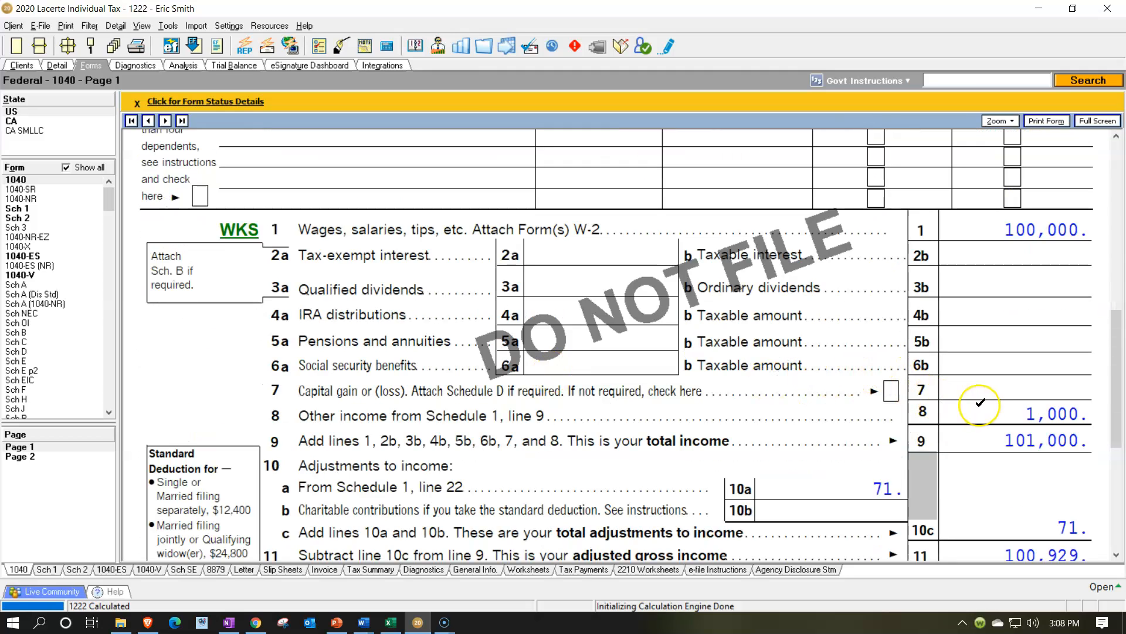
scroll(980, 404, down, 3)
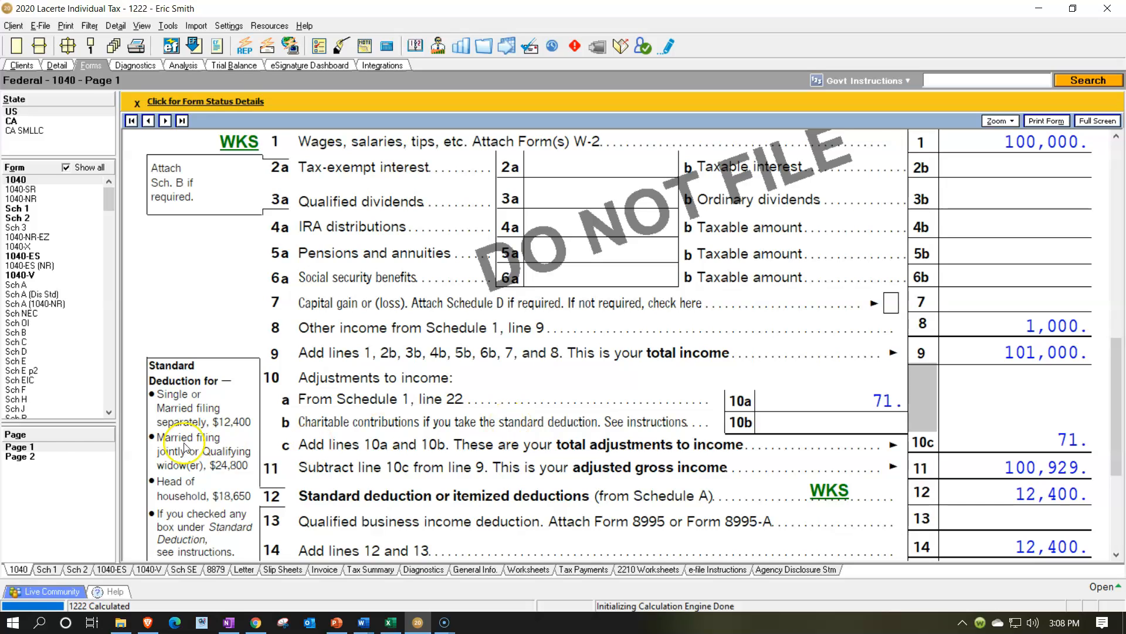
click(36, 456)
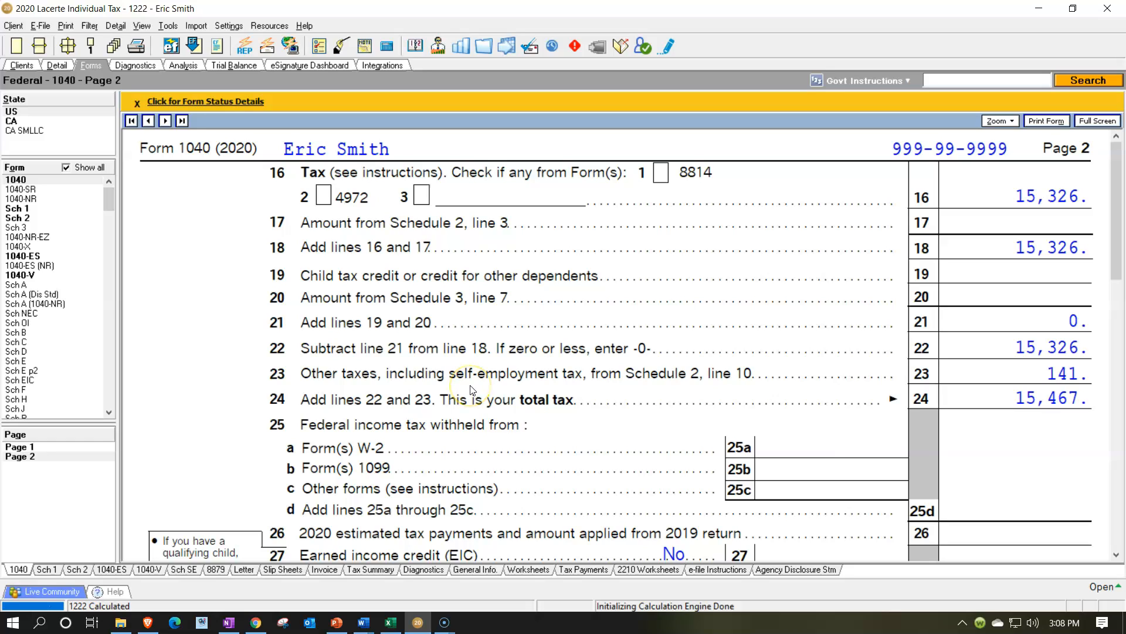
Clear the amount of income subject to self-employment tax in the client's miscellaneous income details and return to the forms.
click(66, 68)
click(422, 406)
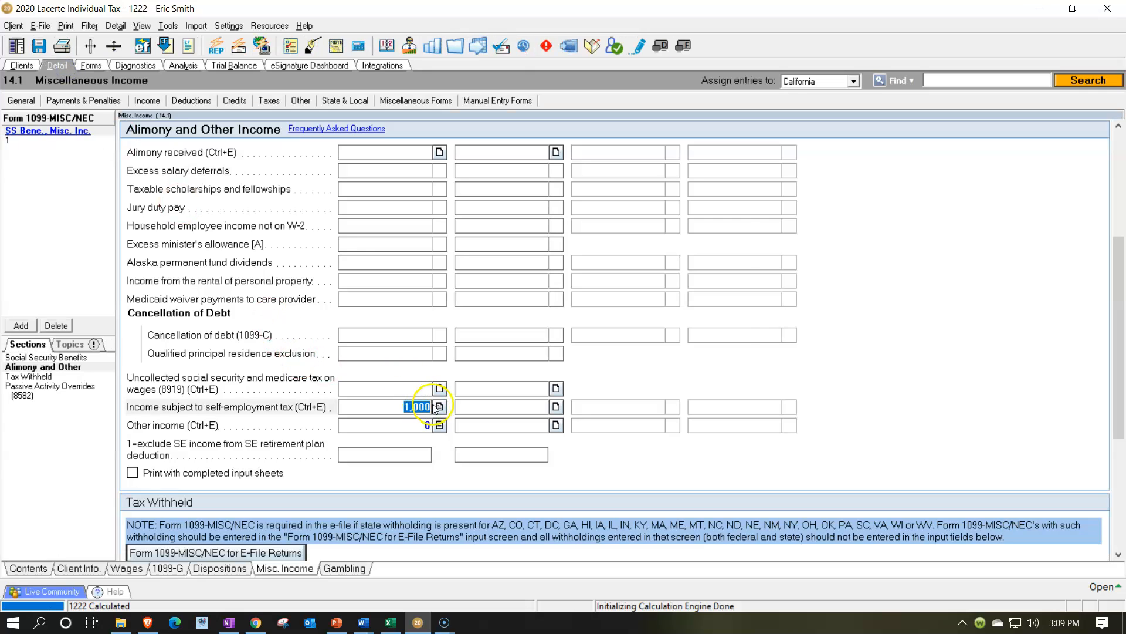
click(439, 407)
click(698, 255)
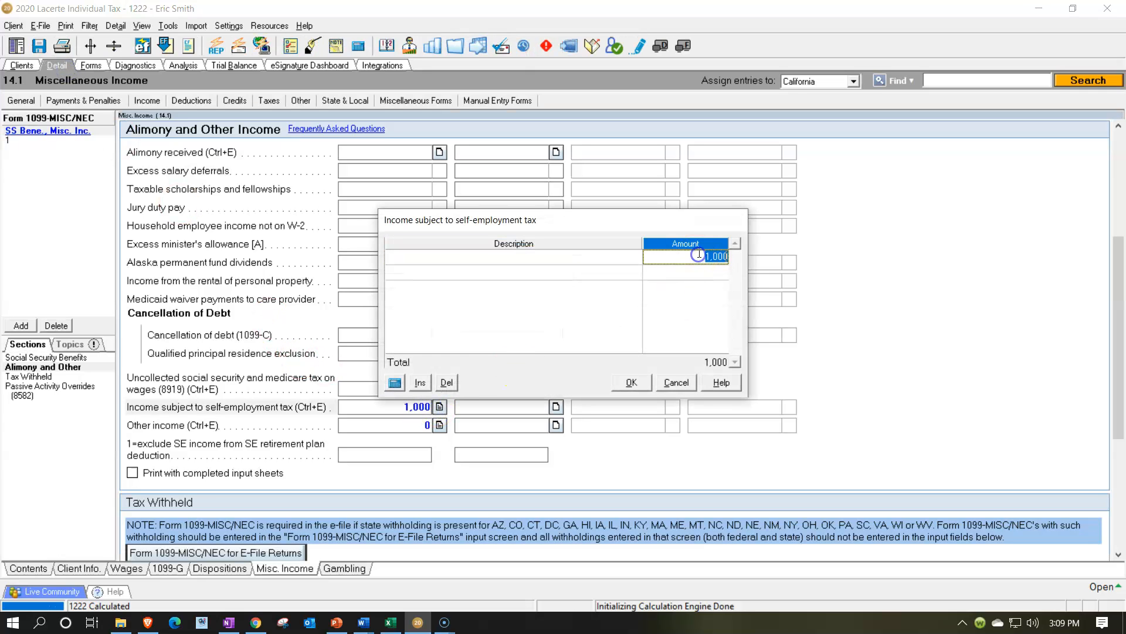
key(Delete)
click(632, 382)
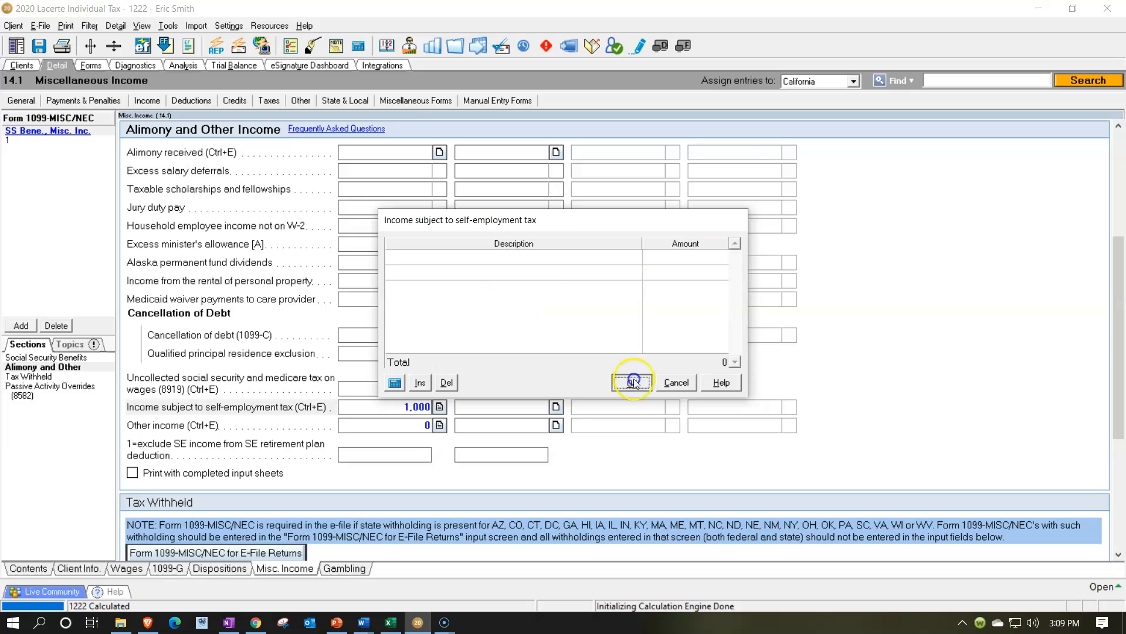
click(86, 64)
Switch to PowerPoint, review the 1099-MISC recipient instructions and the Jury duty slide, and return to Lacerte.
click(337, 622)
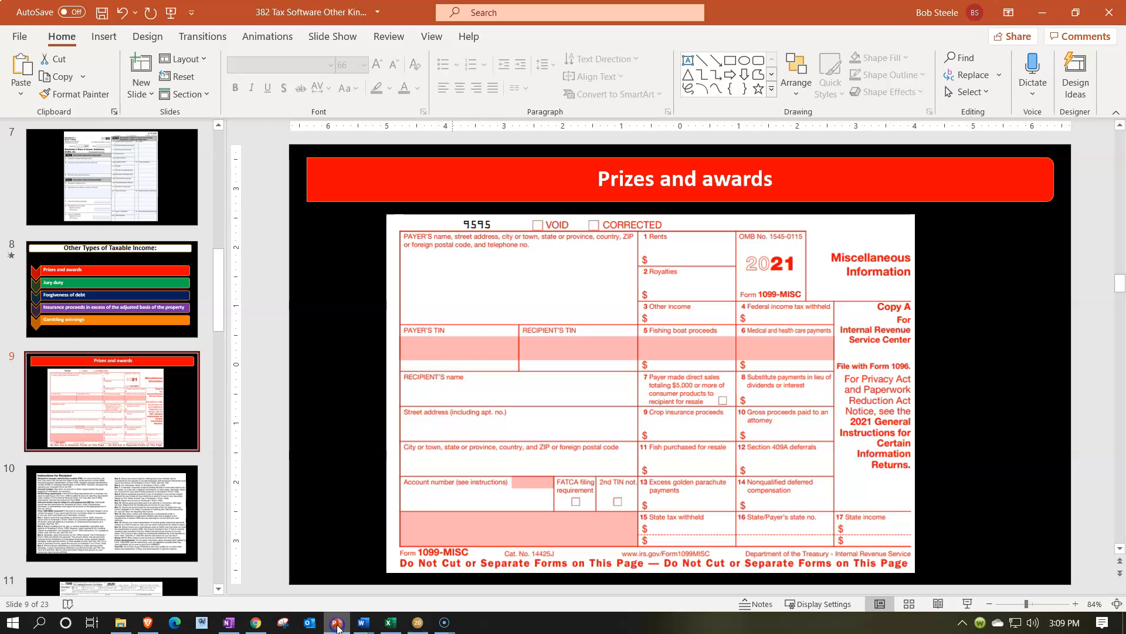
click(163, 488)
scroll(125, 409, down, 5)
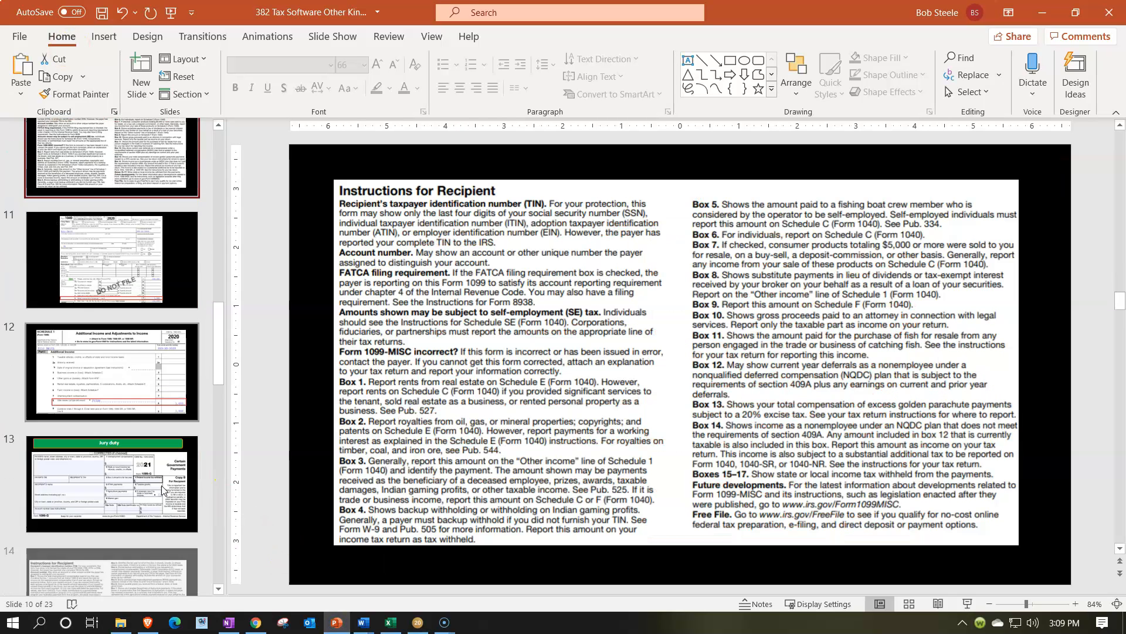
click(125, 409)
scroll(125, 410, down, 1)
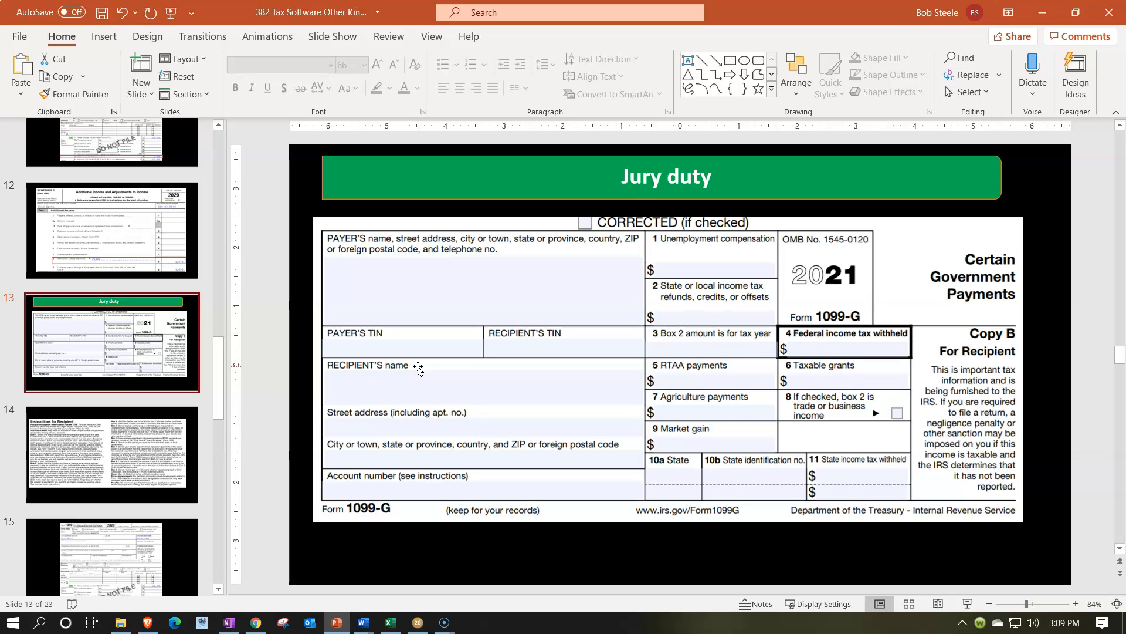
click(339, 624)
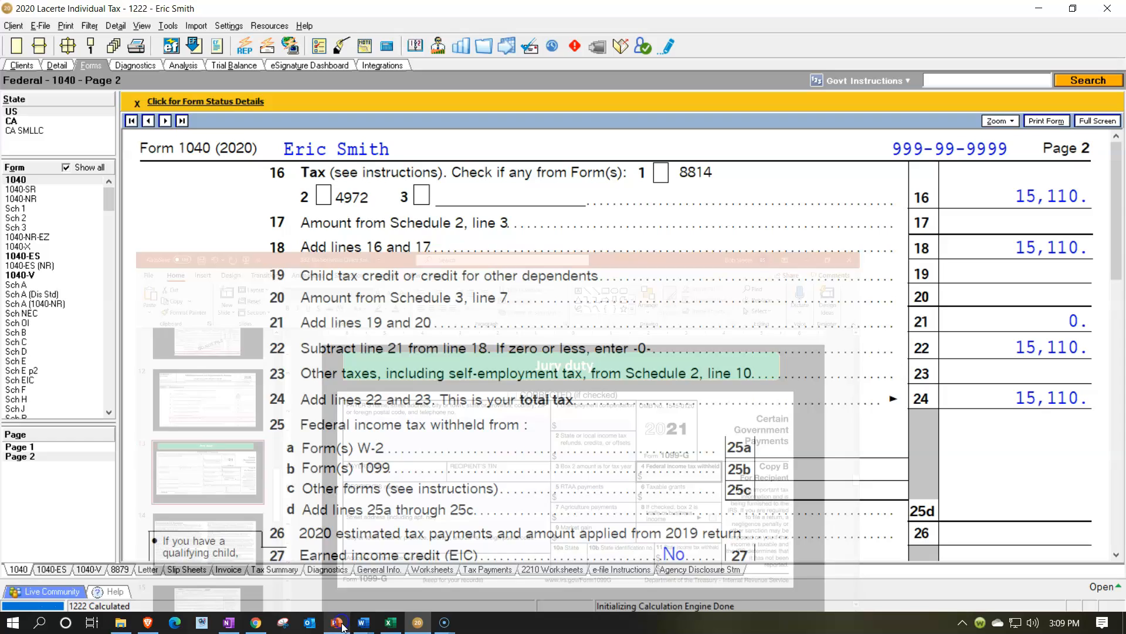
Open Schedule 1 and list the input sources for the other income amount on line 8.
scroll(425, 467, down, 3)
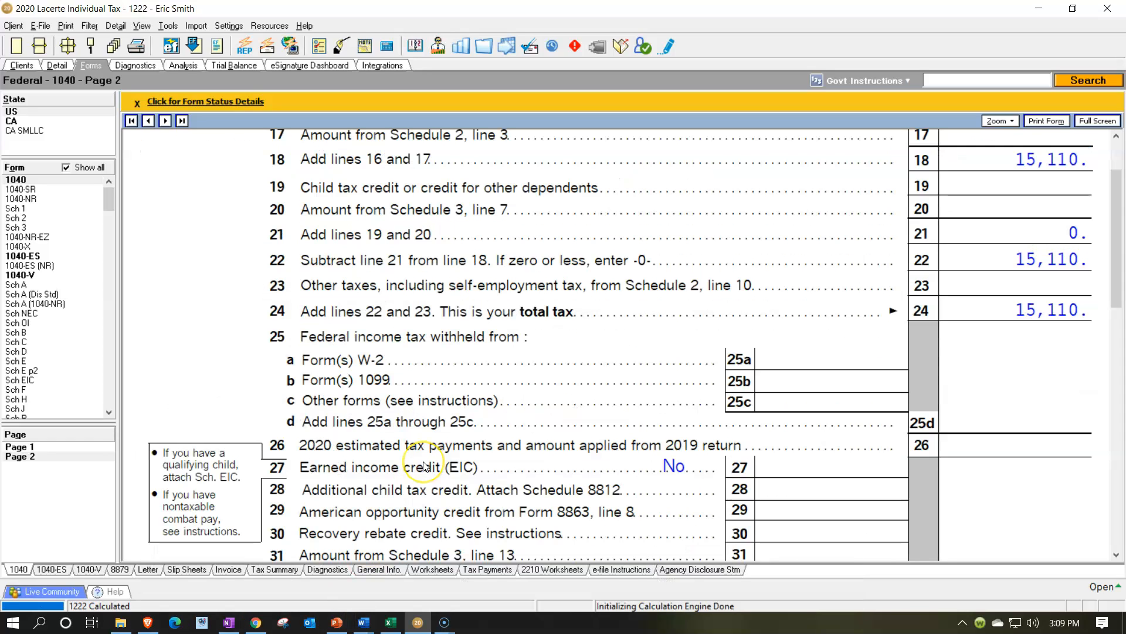
click(23, 208)
scroll(423, 391, down, 3)
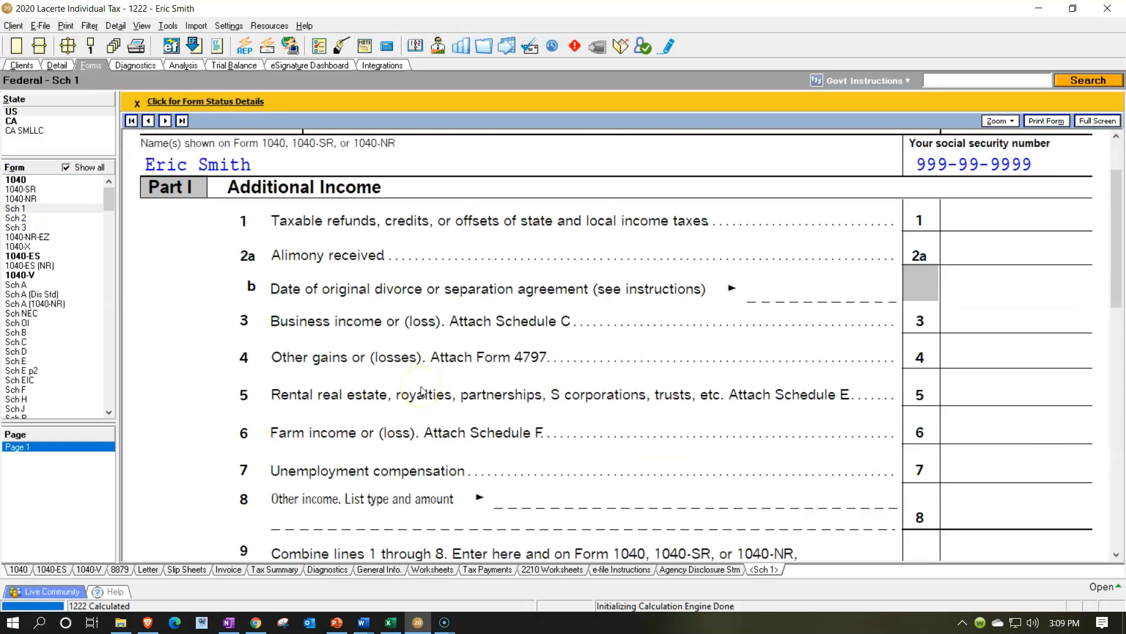
right_click(987, 424)
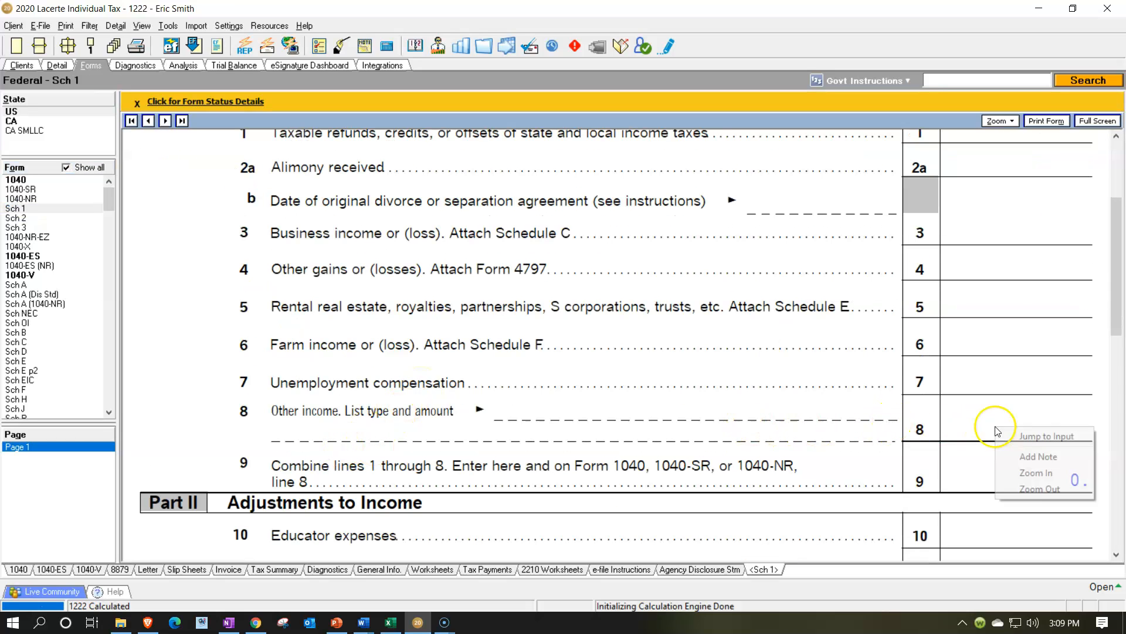
click(1007, 435)
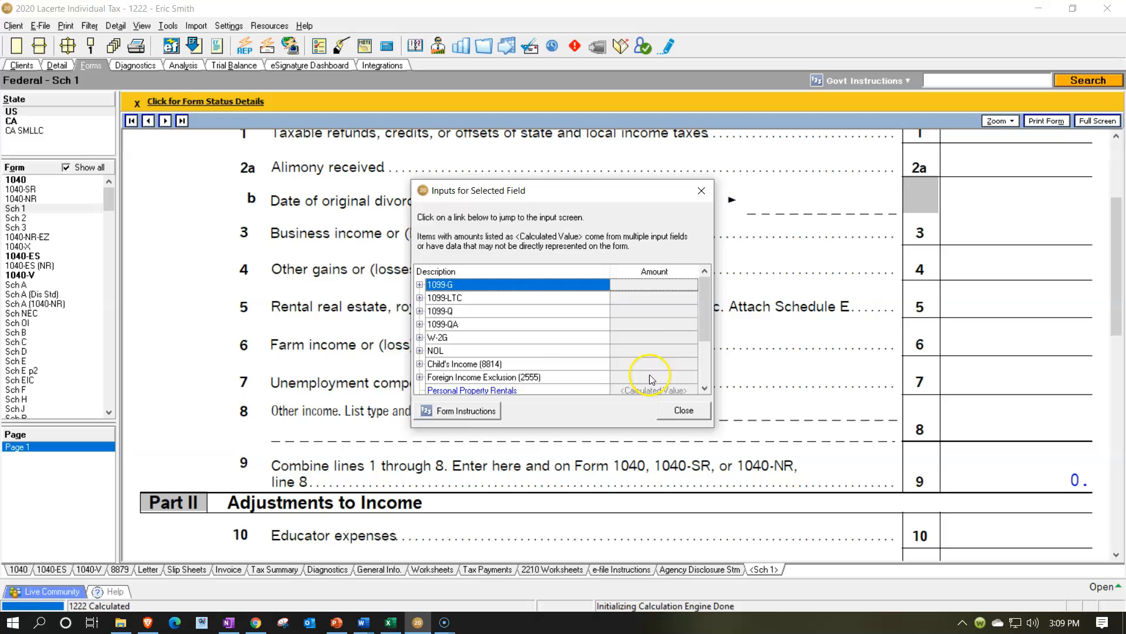
scroll(556, 342, down, 2)
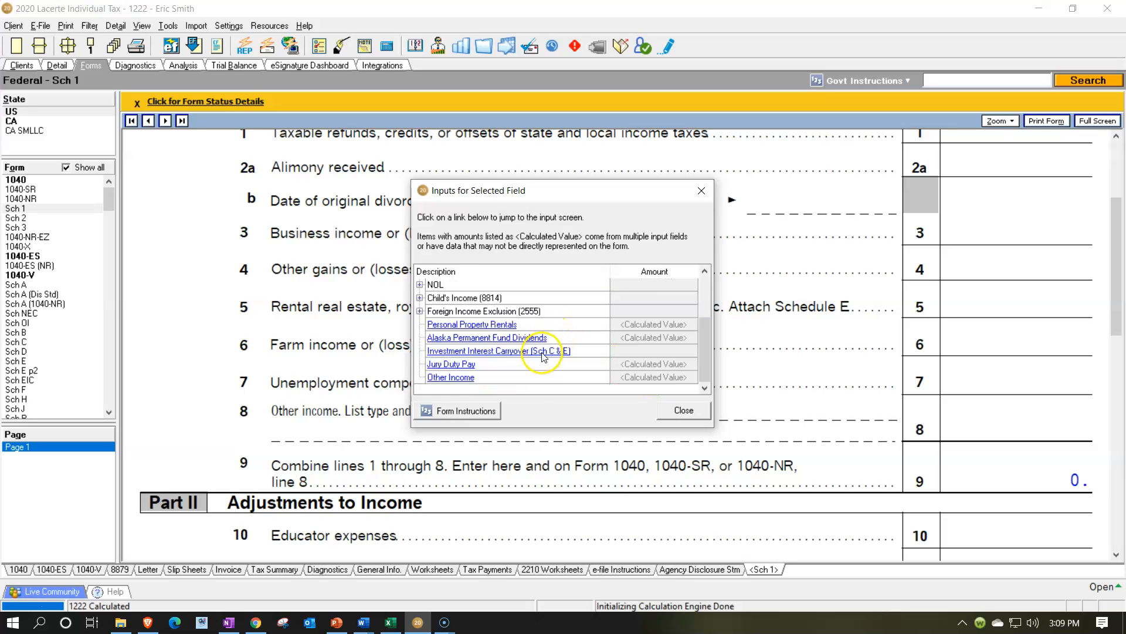
Jump to the Jury Duty Pay input from the list of sources and enter 1,000 as jury duty pay.
click(450, 365)
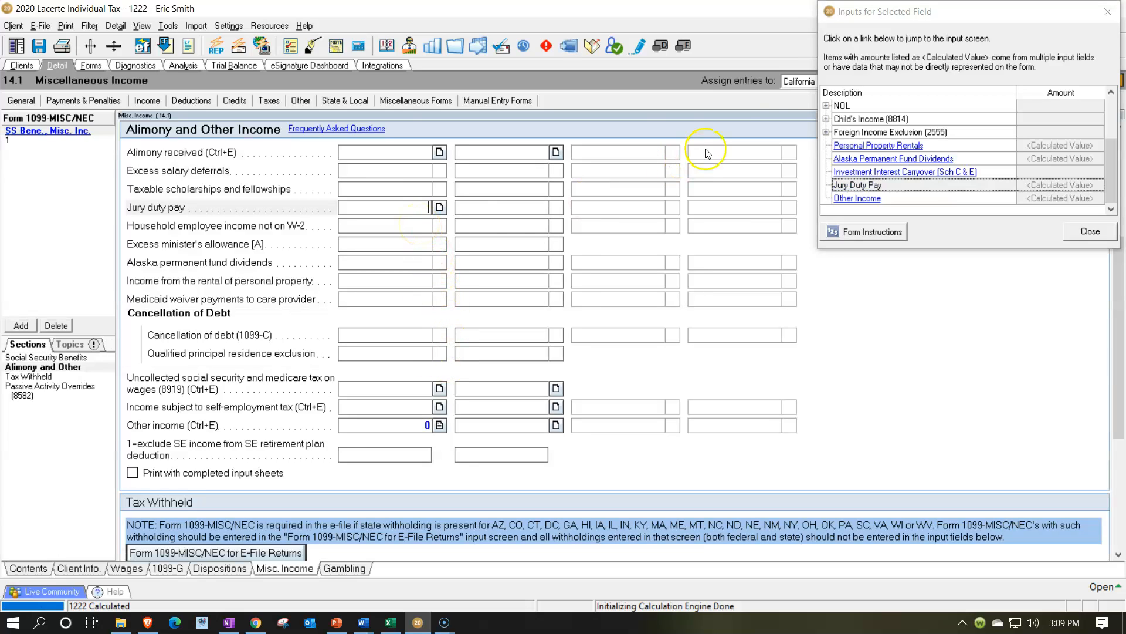
click(1108, 10)
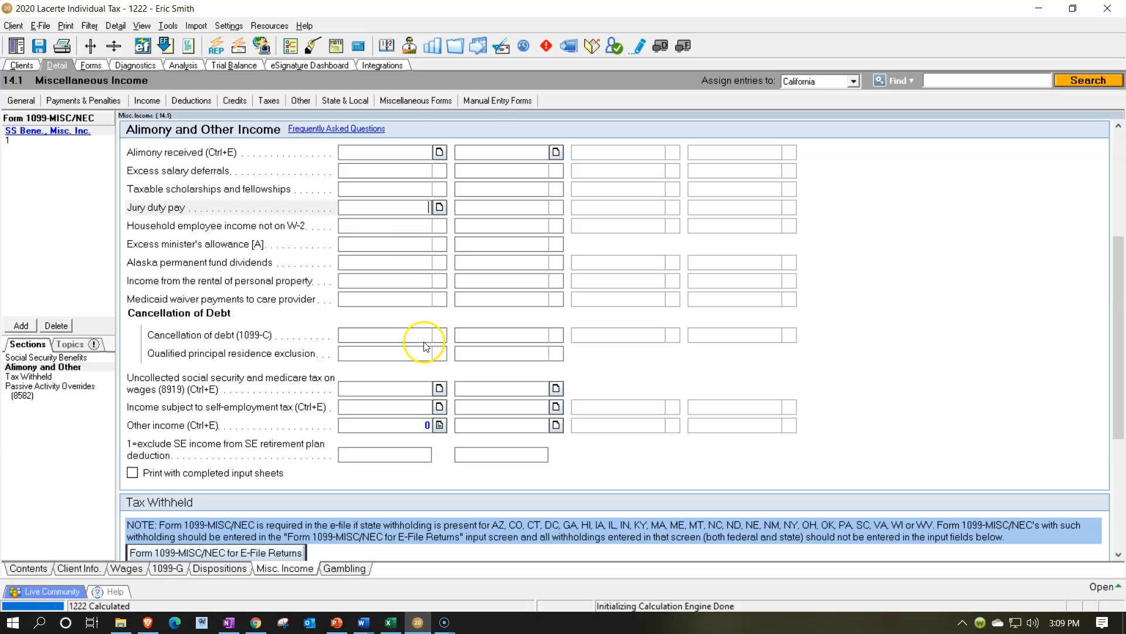
text(1,)
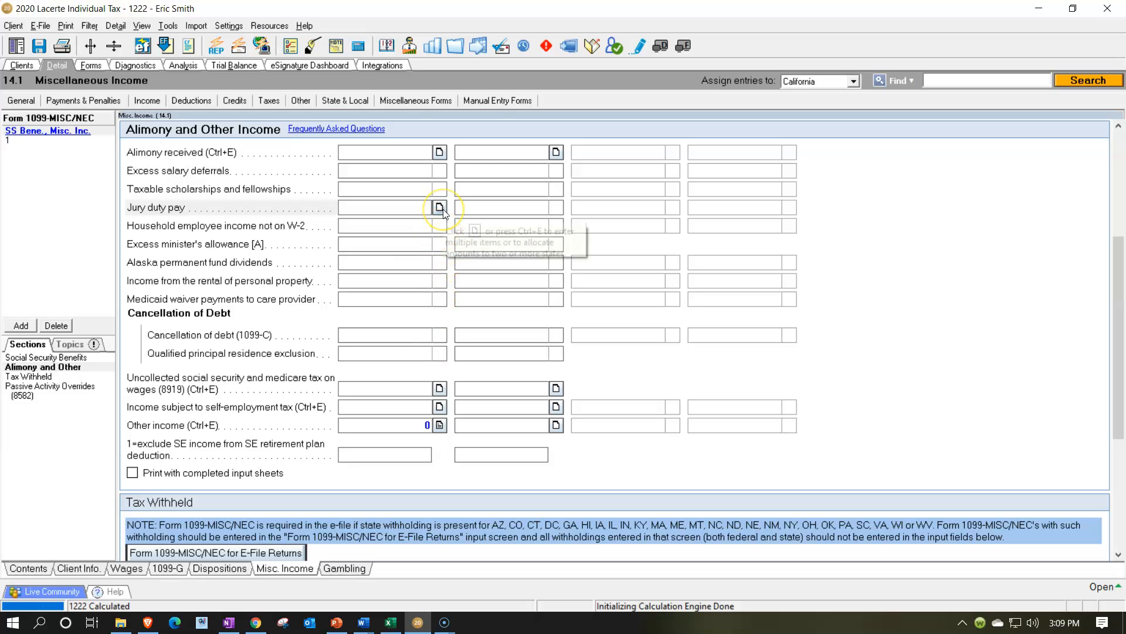
text(000)
key(Return)
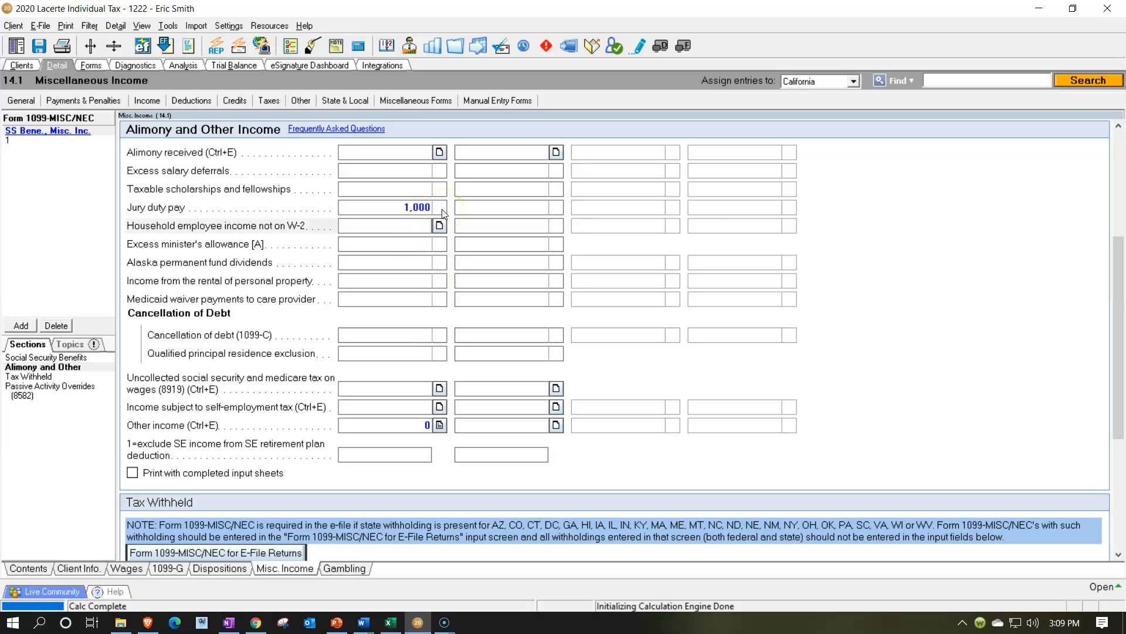
Examine how the jury duty pay flows through Schedule 1 line 8 to income on Form 1040 page 1 and tax on page 2.
click(160, 98)
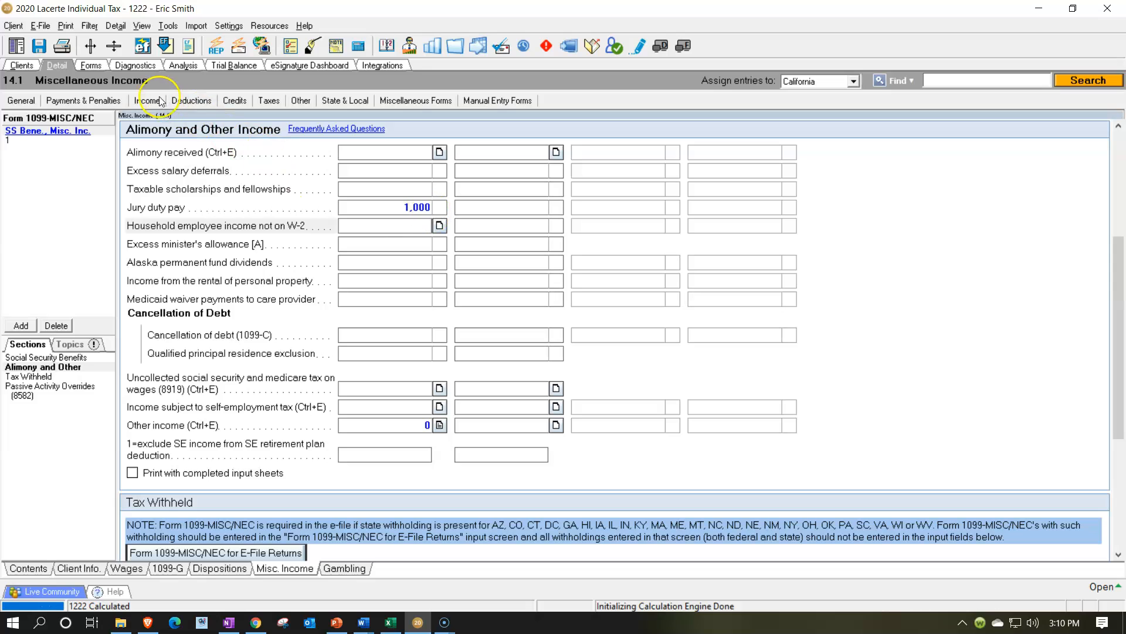
click(100, 72)
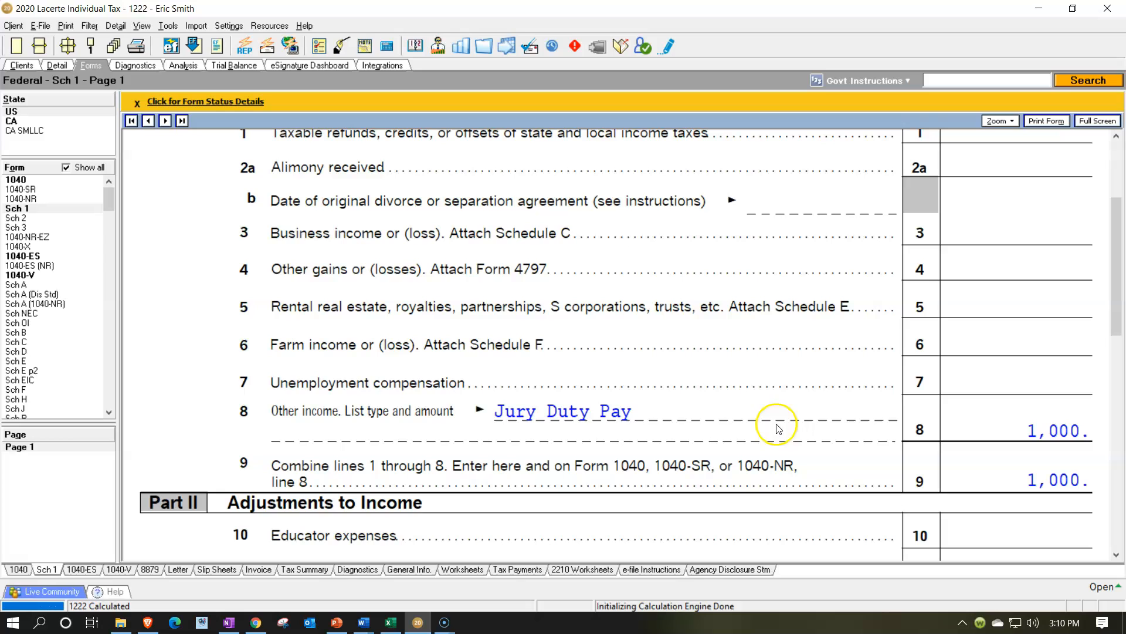
click(42, 180)
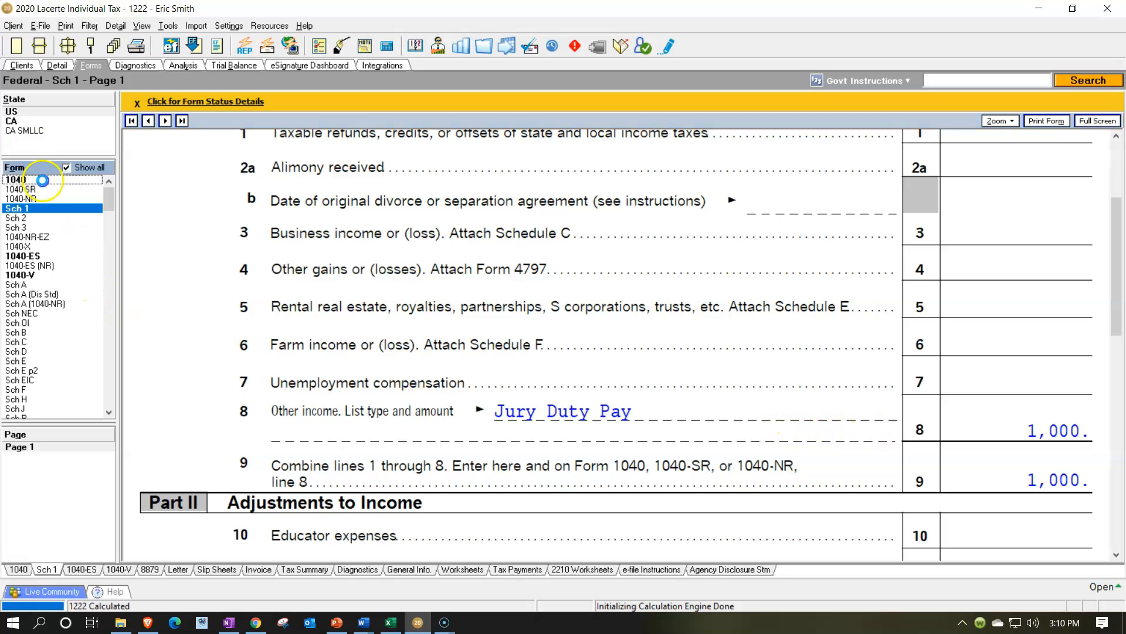
scroll(675, 435, down, 8)
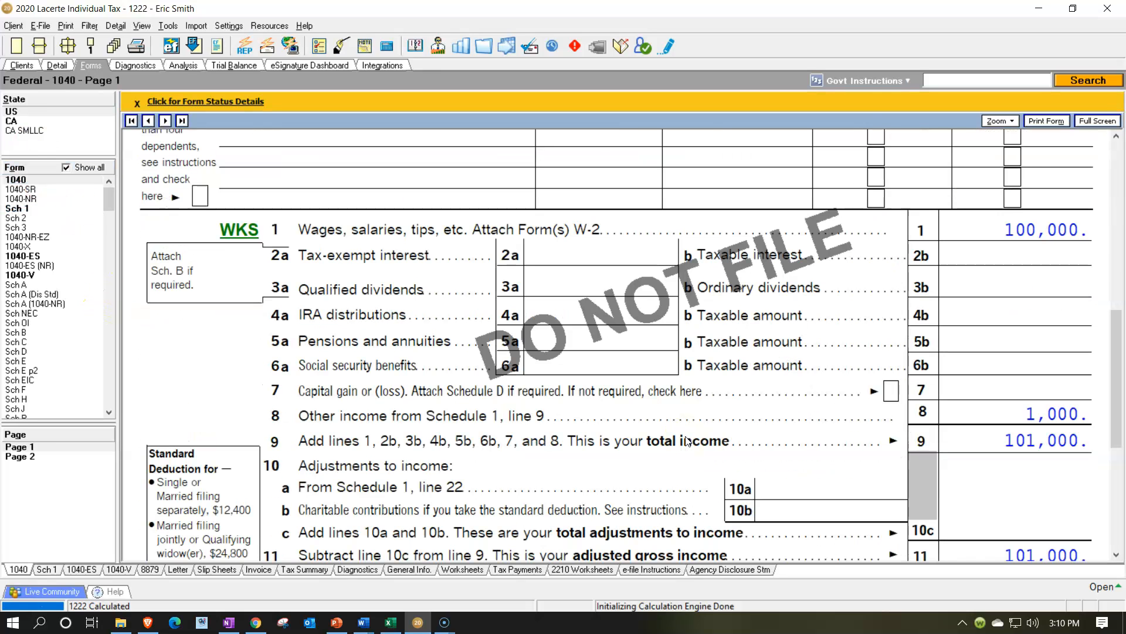
scroll(955, 432, down, 3)
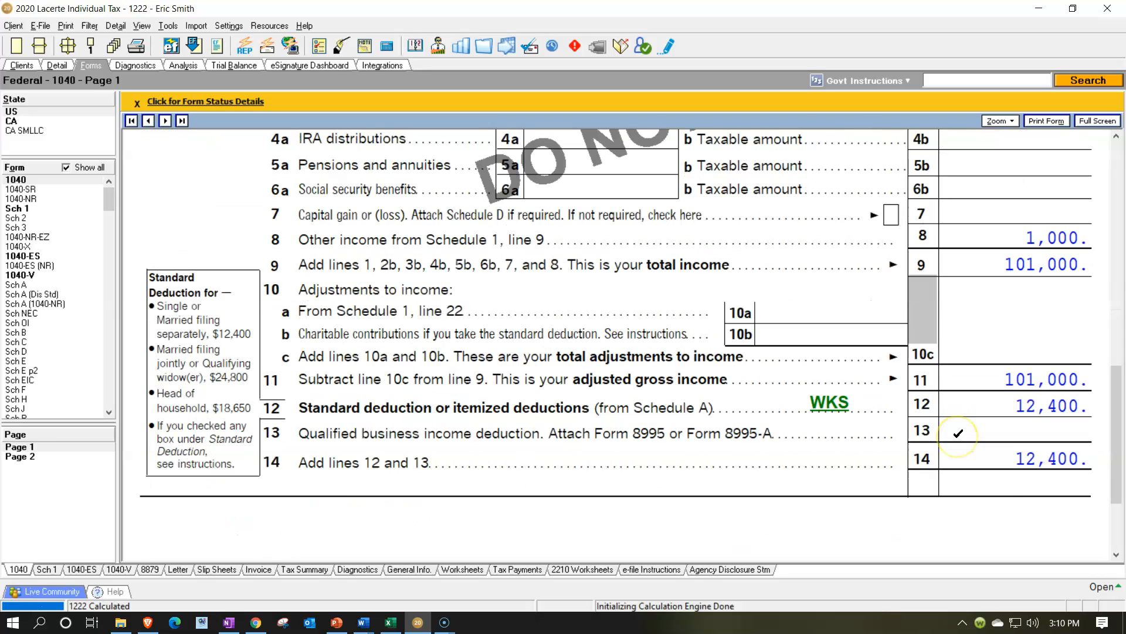
click(44, 458)
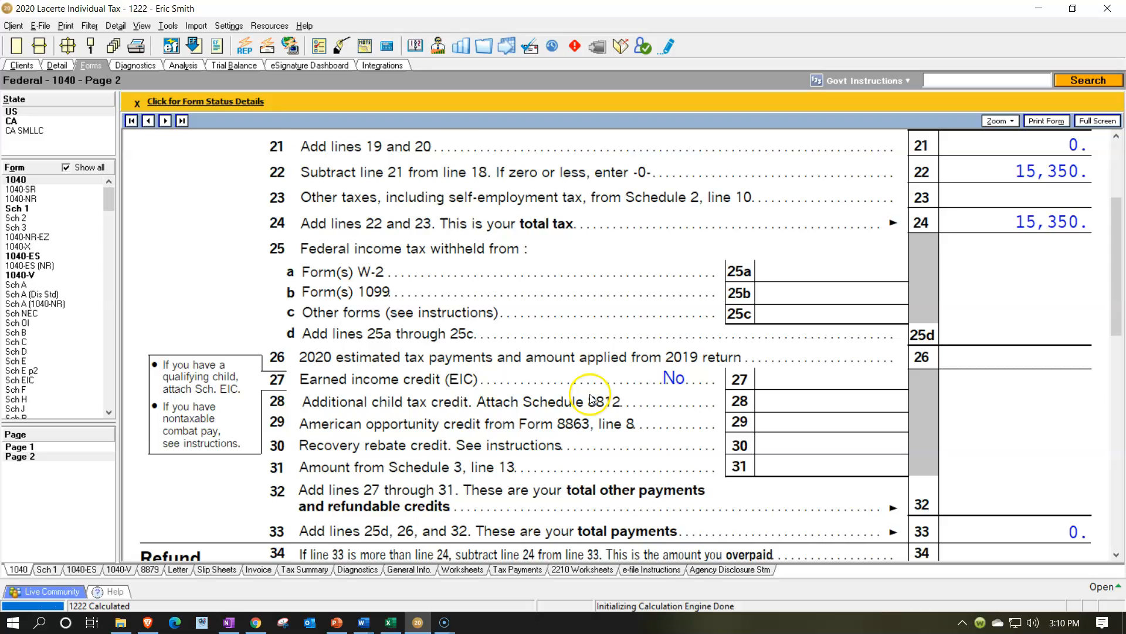
scroll(647, 377, up, 3)
scroll(647, 377, up, 2)
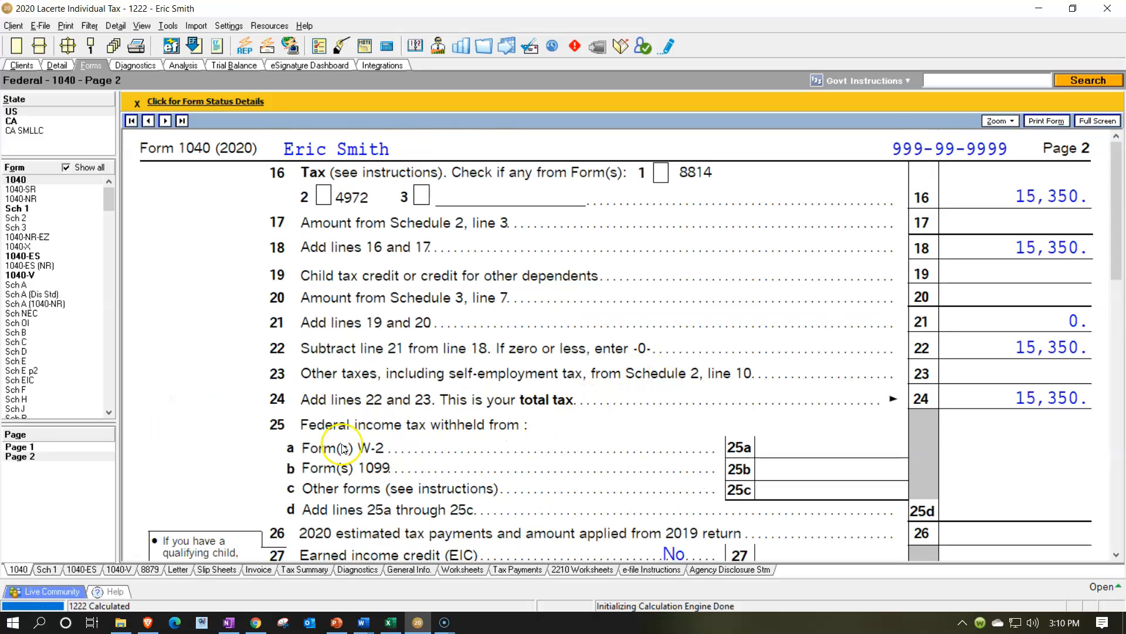
click(49, 448)
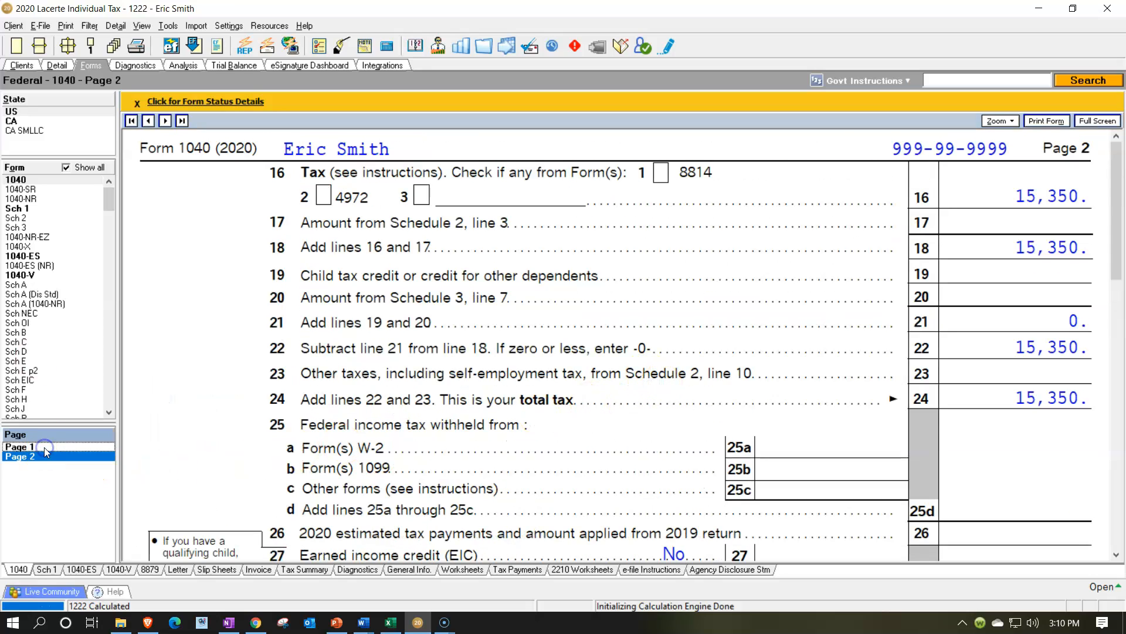
scroll(444, 405, down, 2)
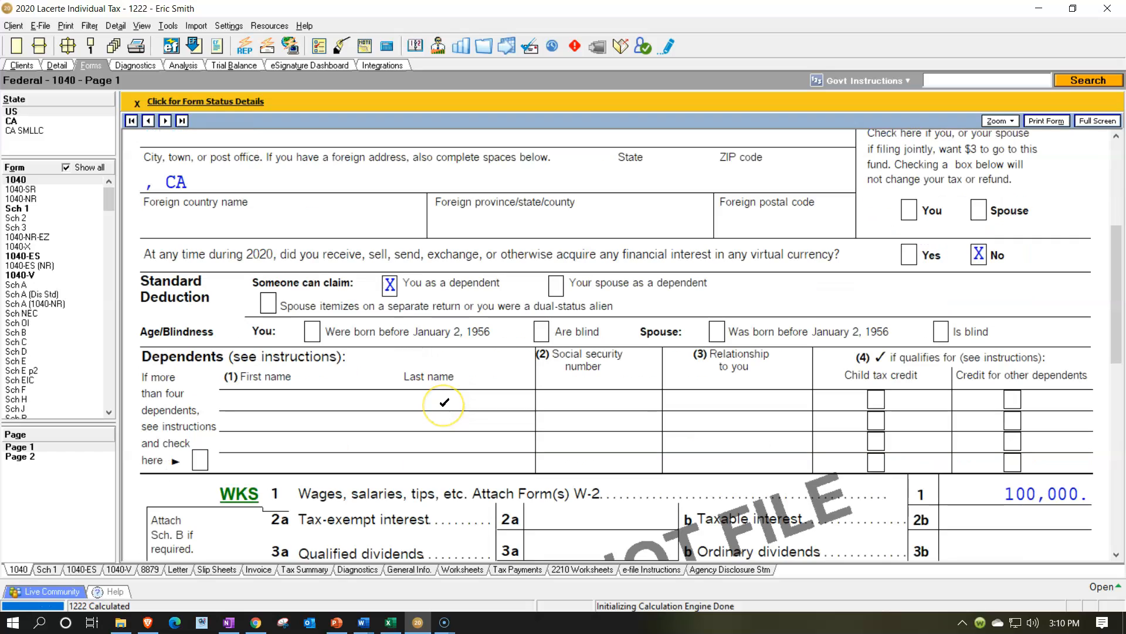
Switch to PowerPoint and review the 1099-G recipient instructions, then the Forgiveness of debt slide.
click(343, 624)
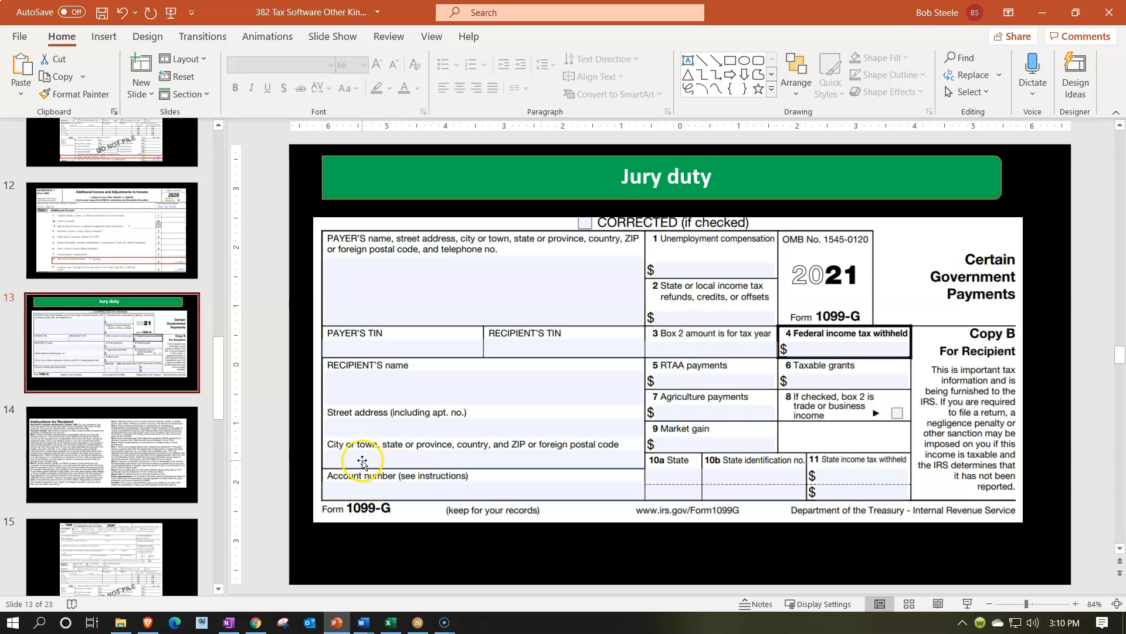
click(180, 350)
click(113, 476)
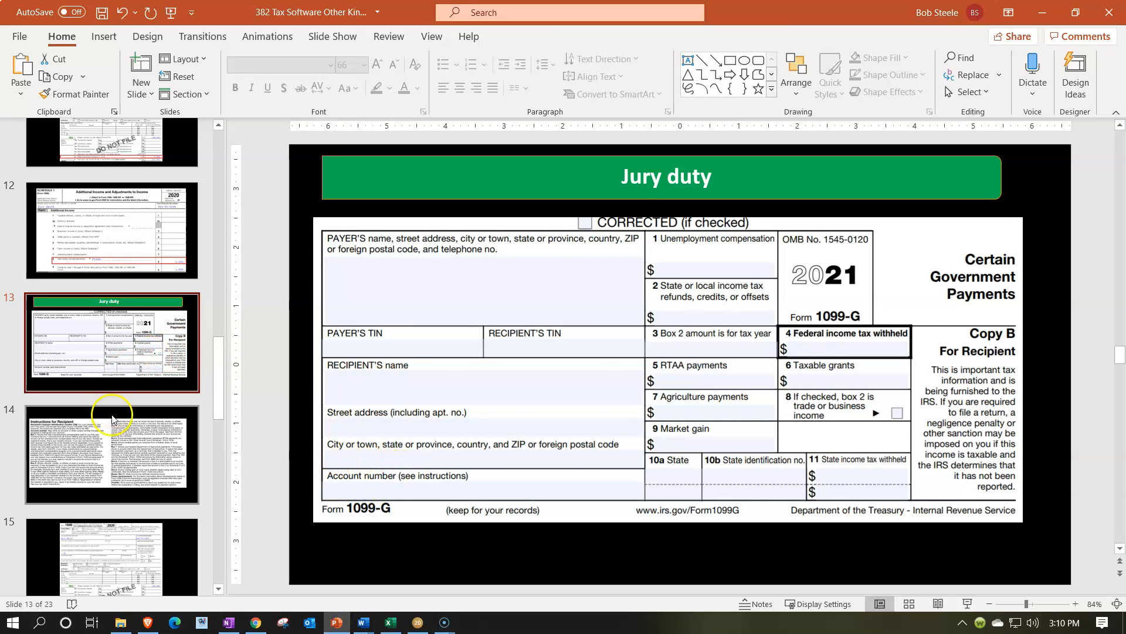
scroll(112, 424, down, 2)
scroll(111, 424, down, 3)
click(112, 426)
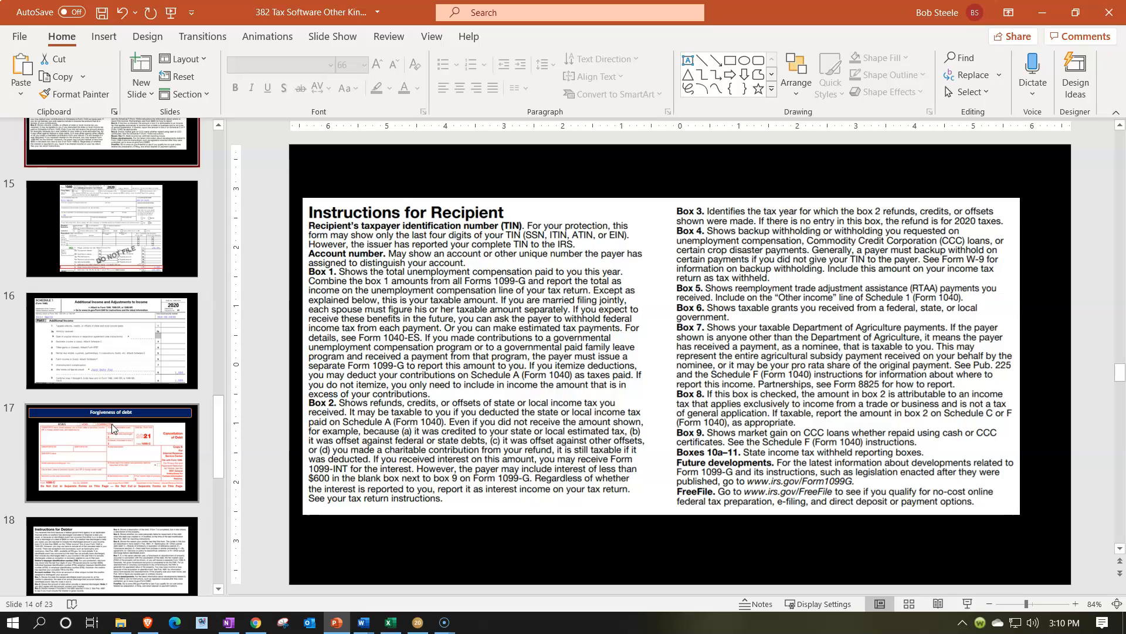
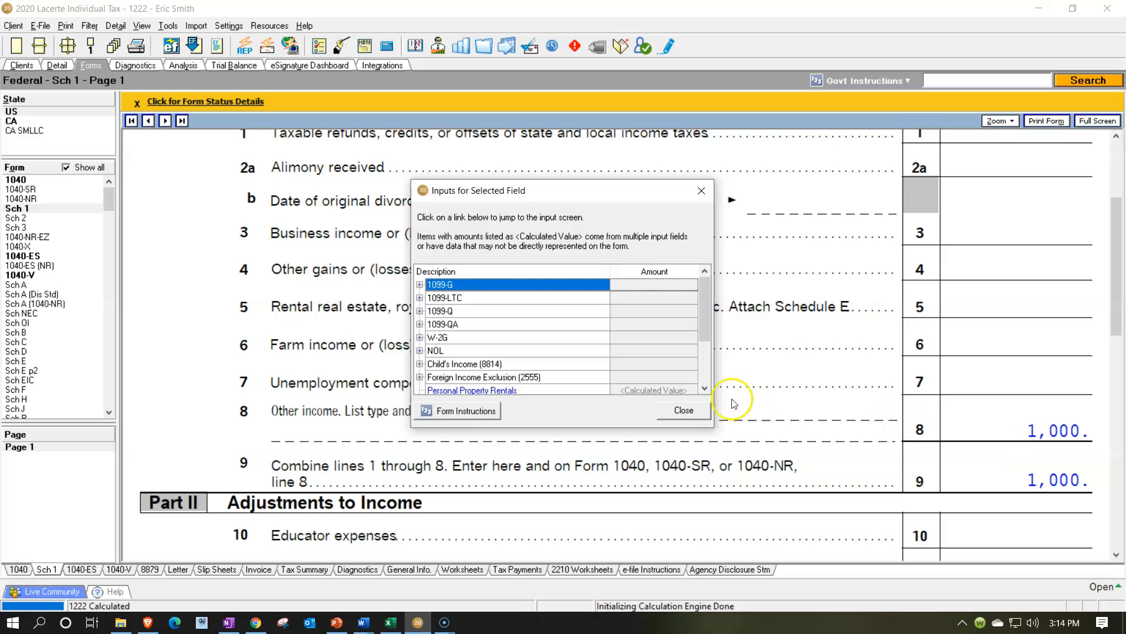
Jump to the W-2G Gambling Winnings input from the list of sources for line 8 and close the list.
click(435, 339)
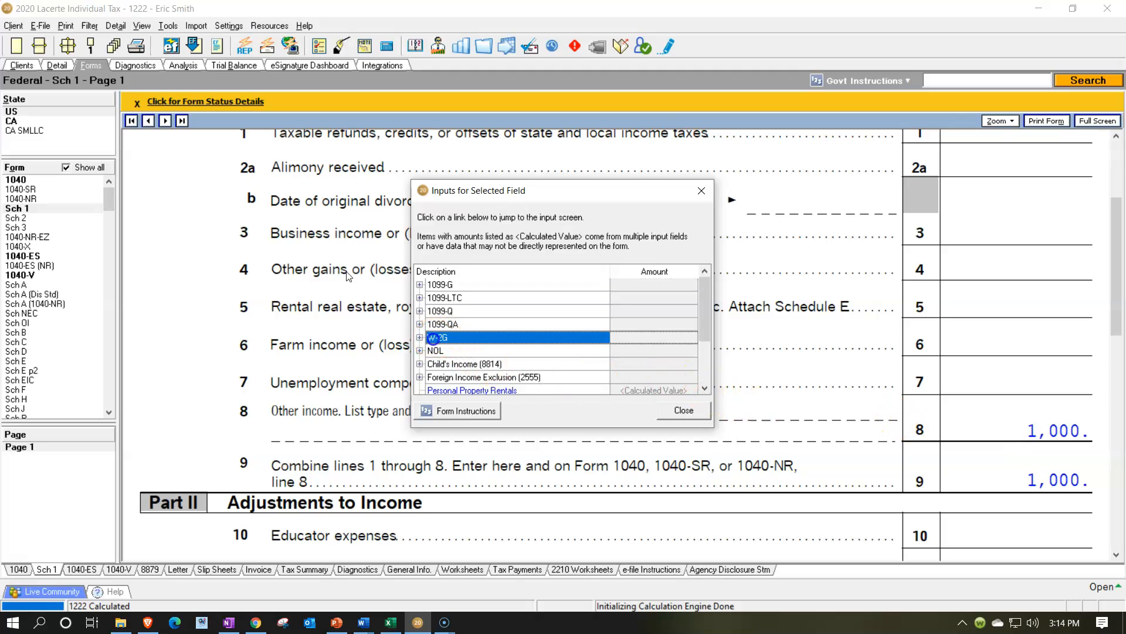
click(420, 337)
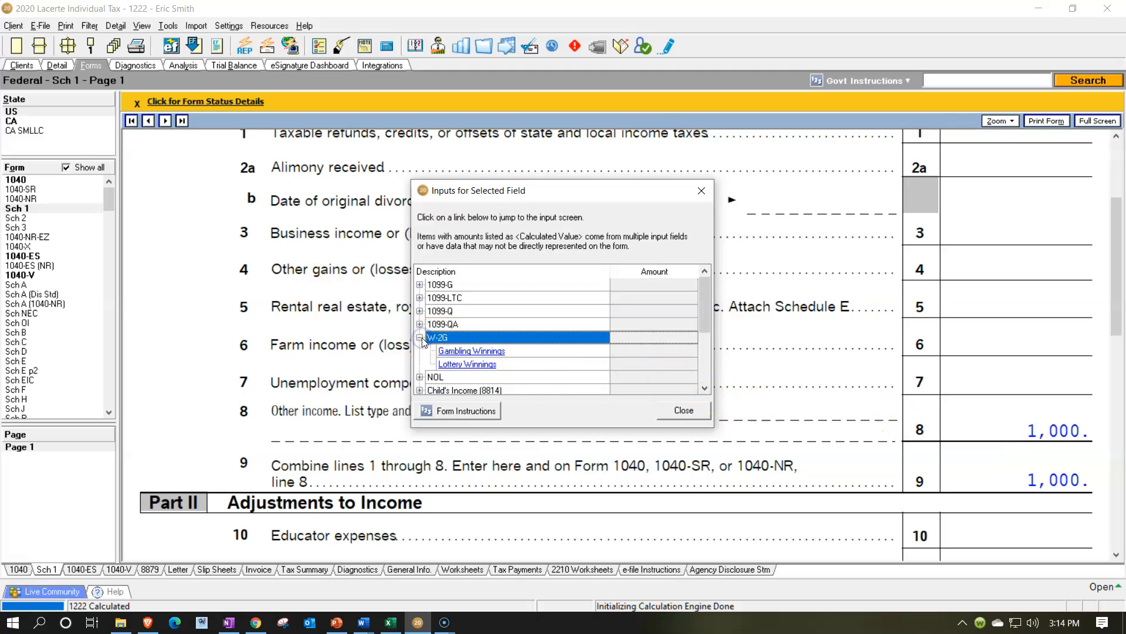
click(454, 351)
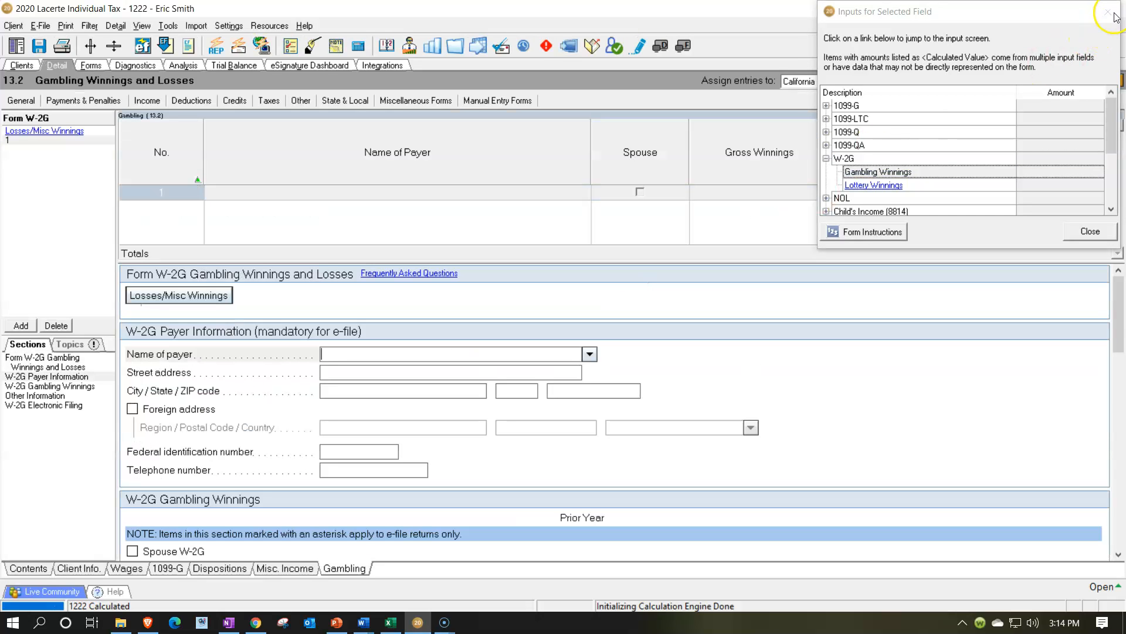
click(1114, 16)
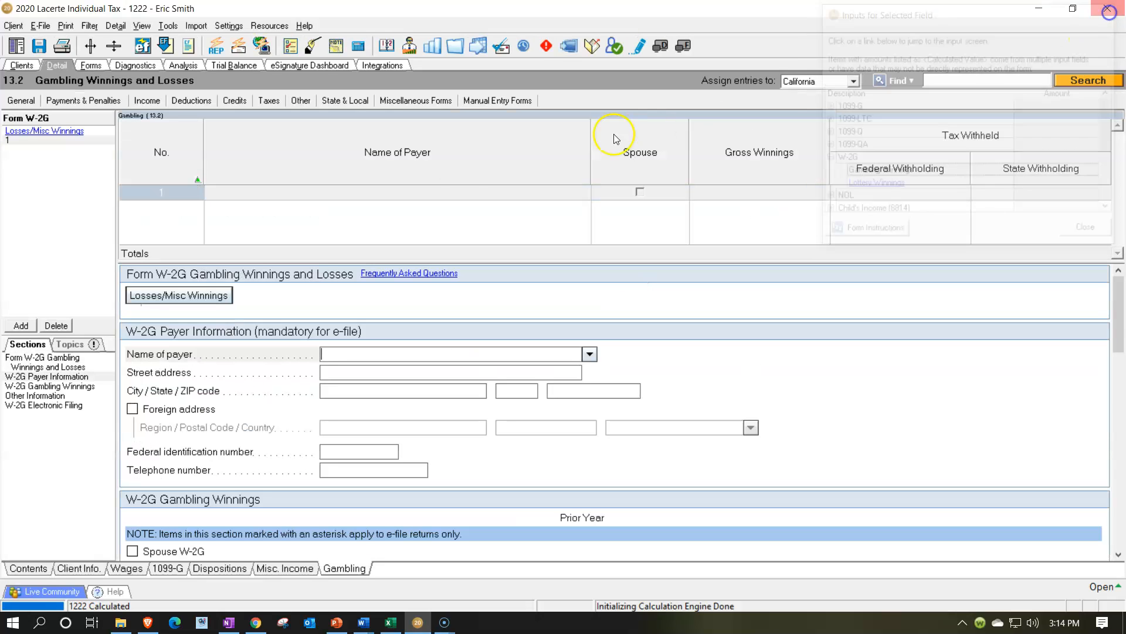
Enter a W-2G entry with Casino as the payer name and 20,000 as gross winnings.
click(326, 196)
text(Casino)
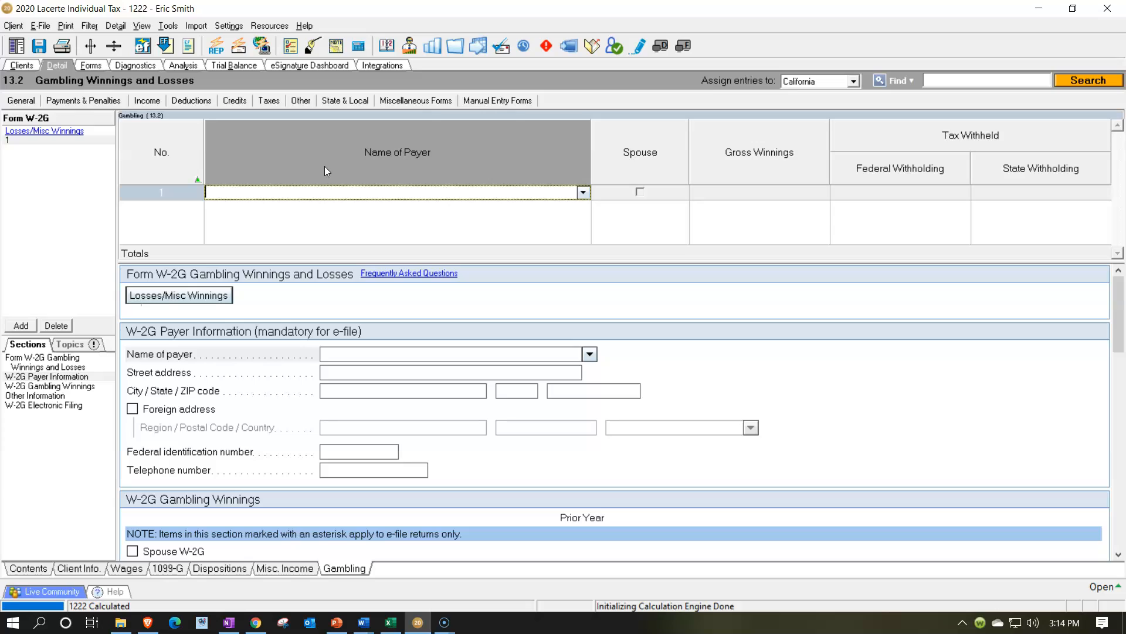
key(Tab)
key(Tab)
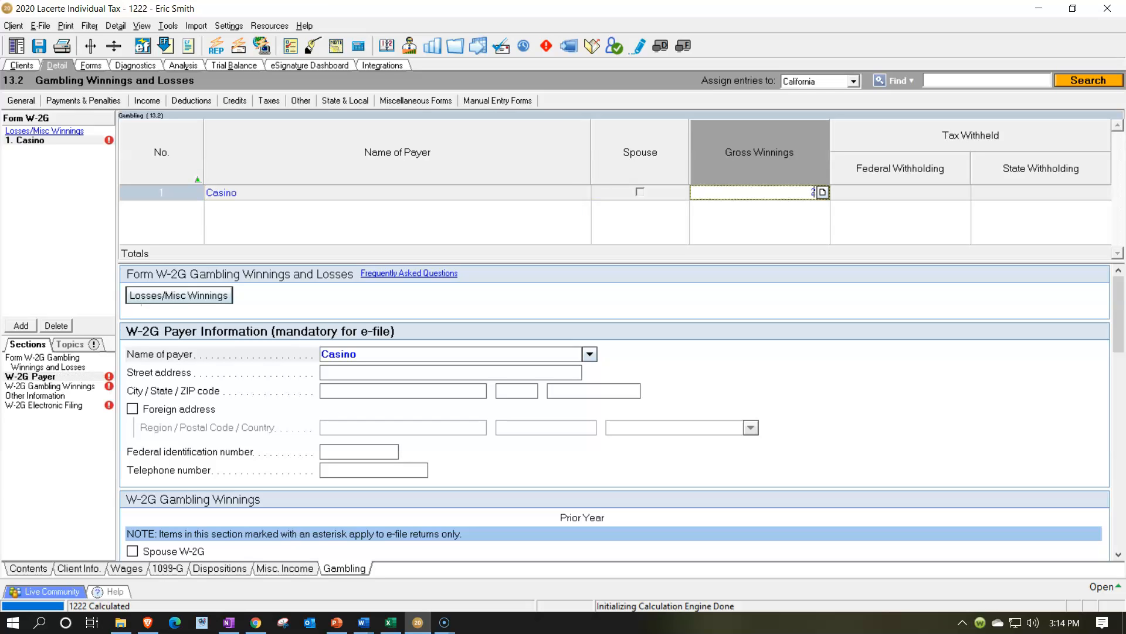
text(20000)
key(Tab)
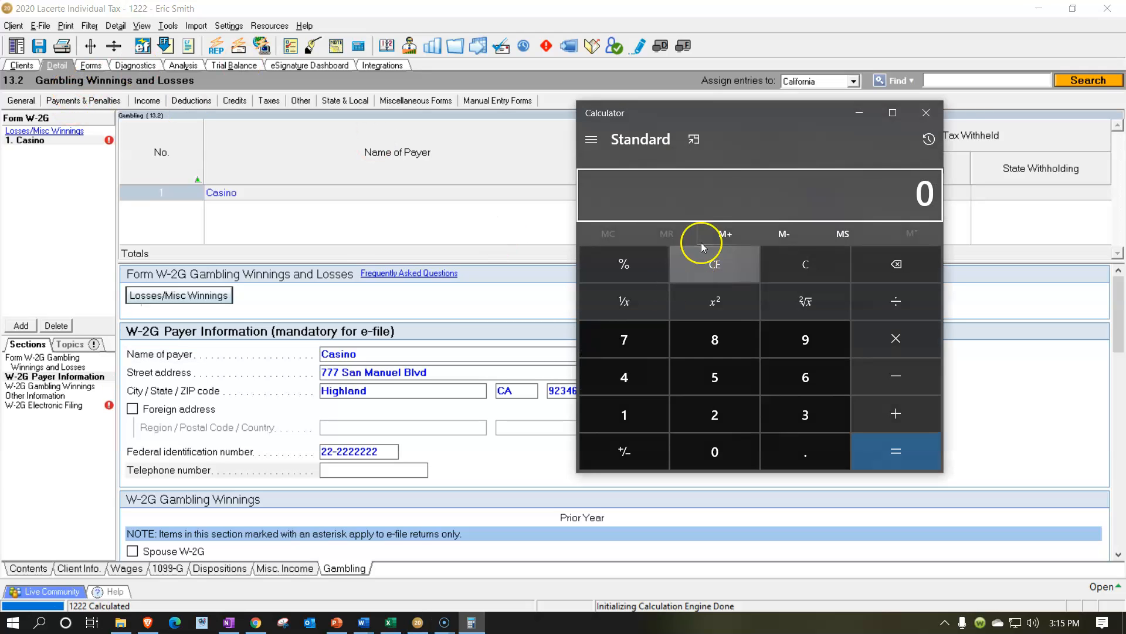
Keep the Calculator on top of the tax screen and compute 20,000 × .25 for the withholding on the winnings.
click(693, 139)
drag(920, 40, 864, 340)
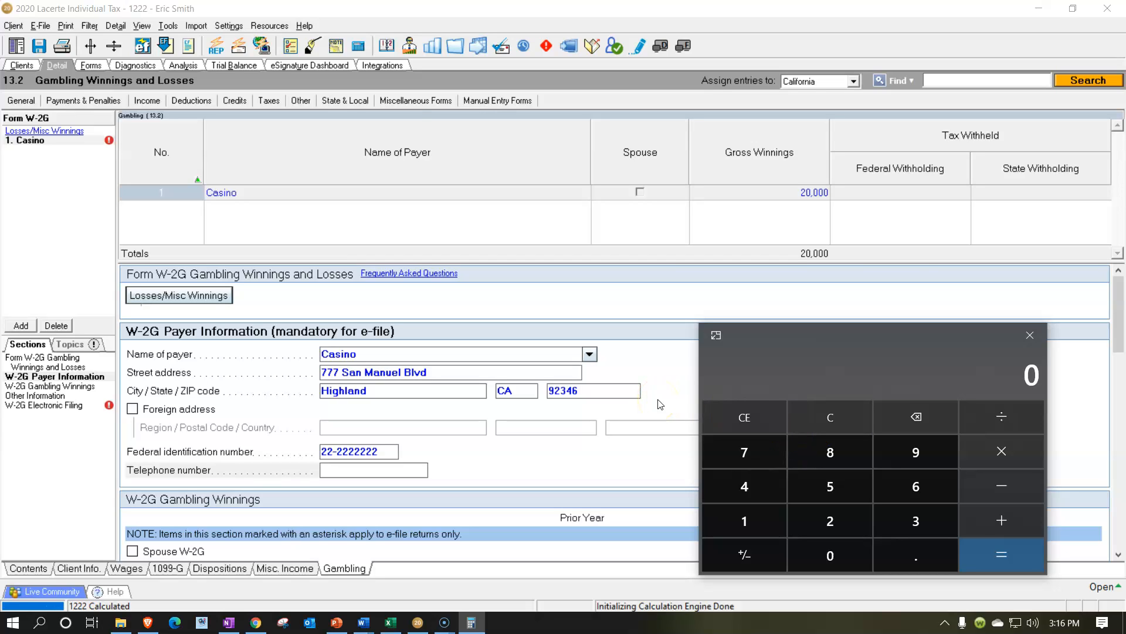
text(200000)
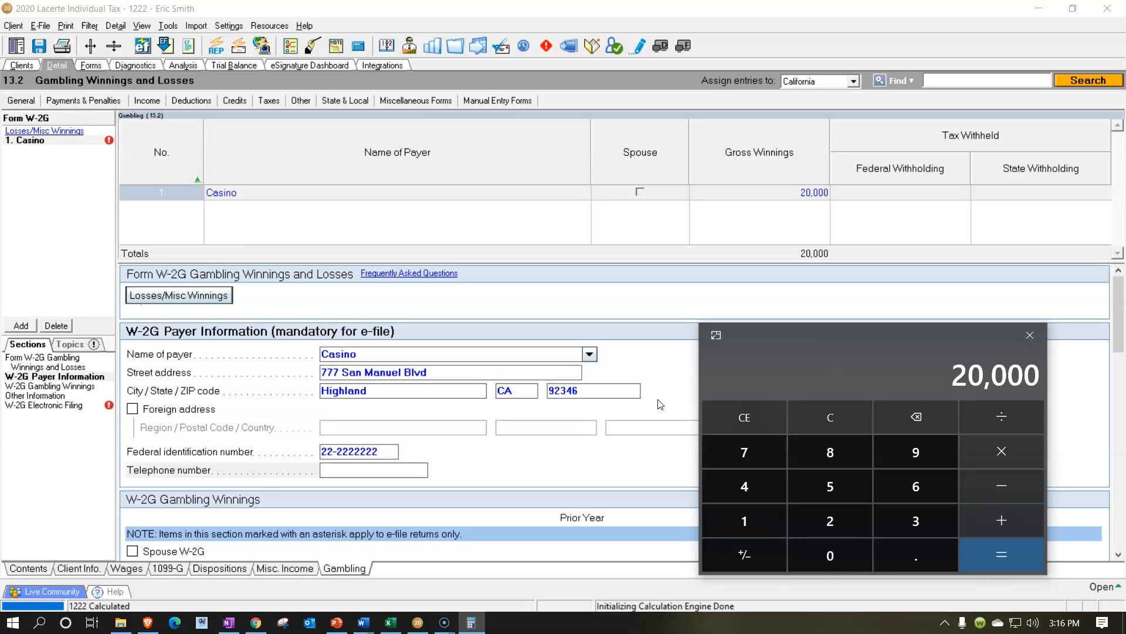
text(*.25)
key(Return)
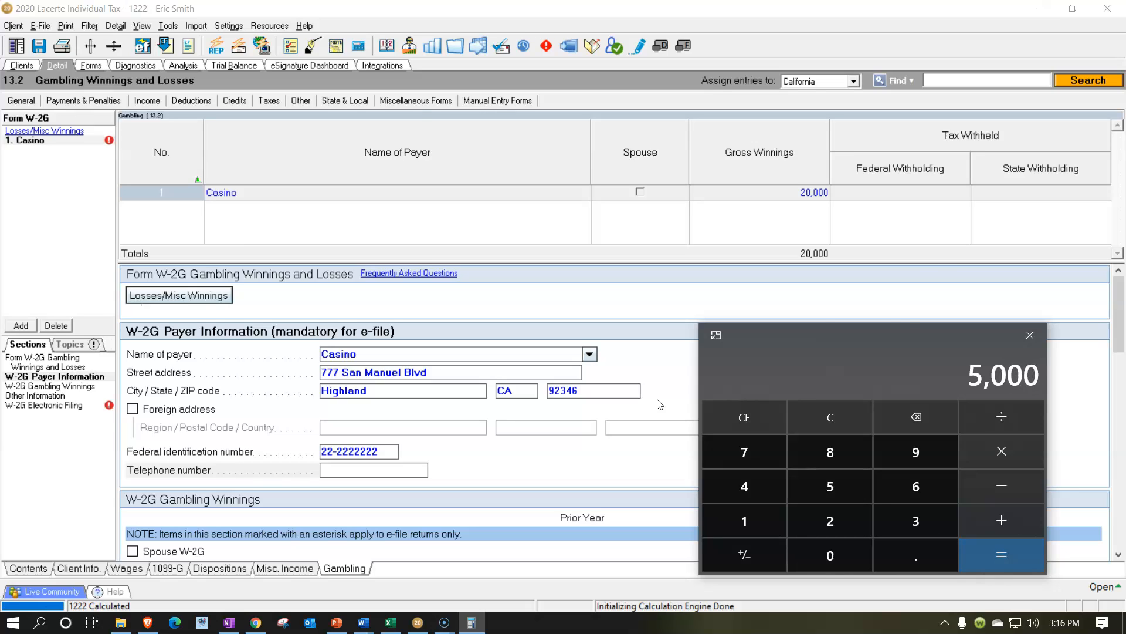
drag(889, 329, 869, 0)
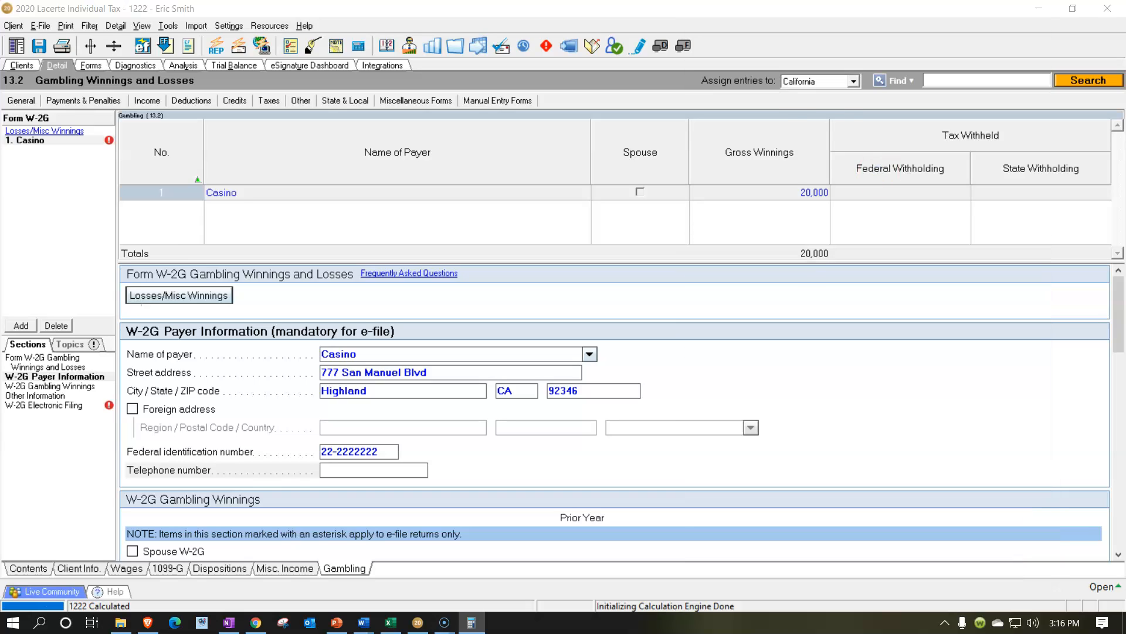
Set the federal withholding on the Casino winnings to 5,000.
click(851, 194)
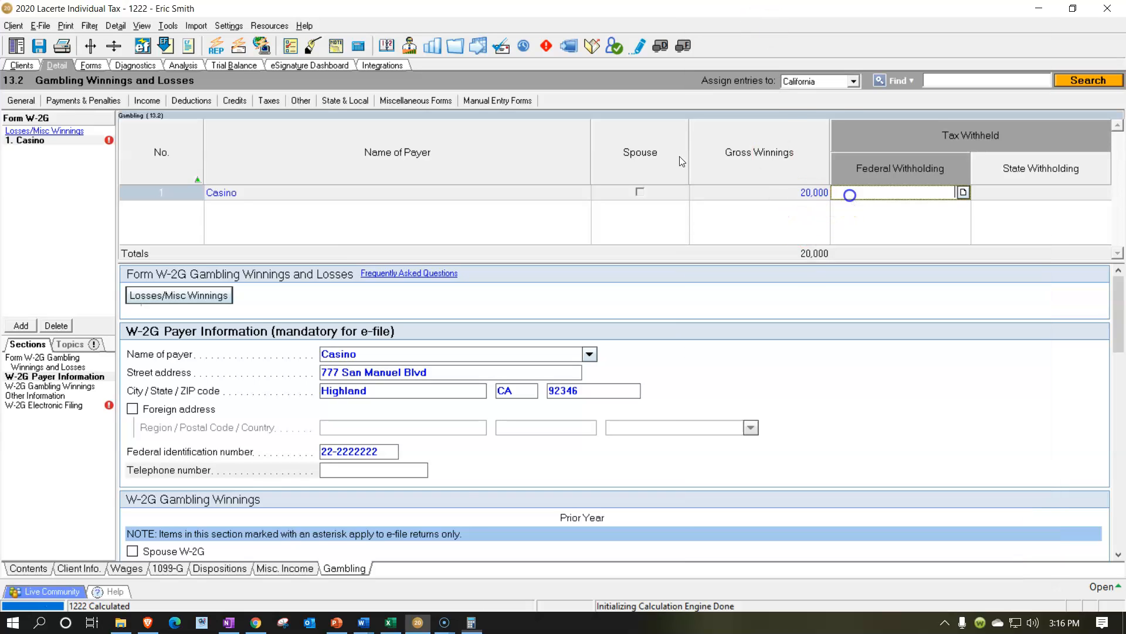
text(5,0000)
key(Tab)
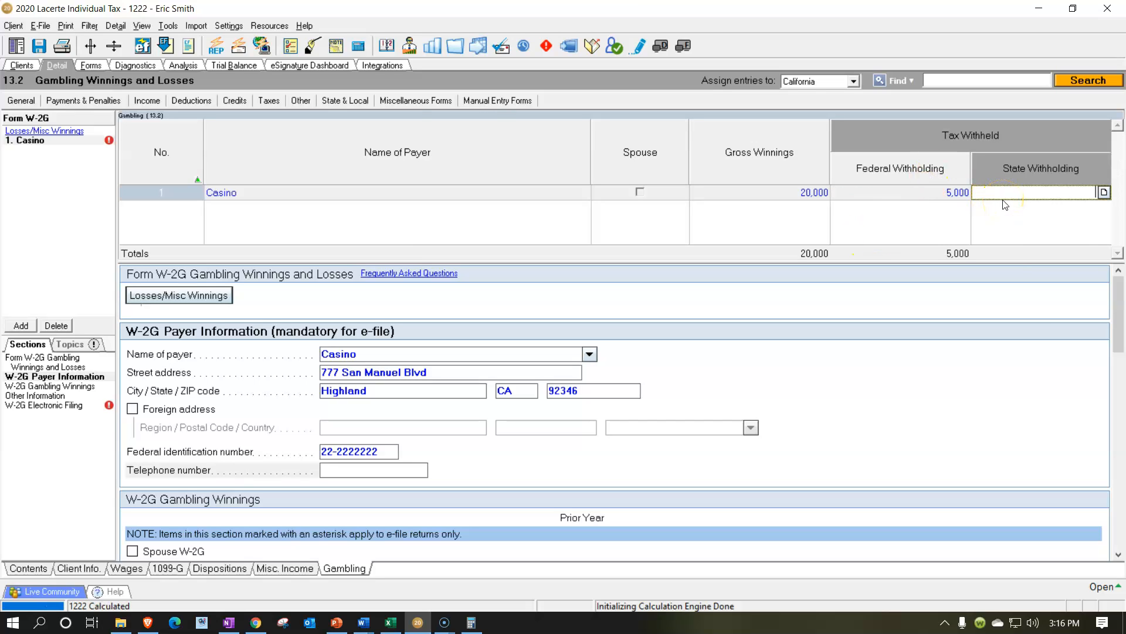
Jump from Schedule 1 line 8 to the Other Income input and remove its existing entry.
click(90, 65)
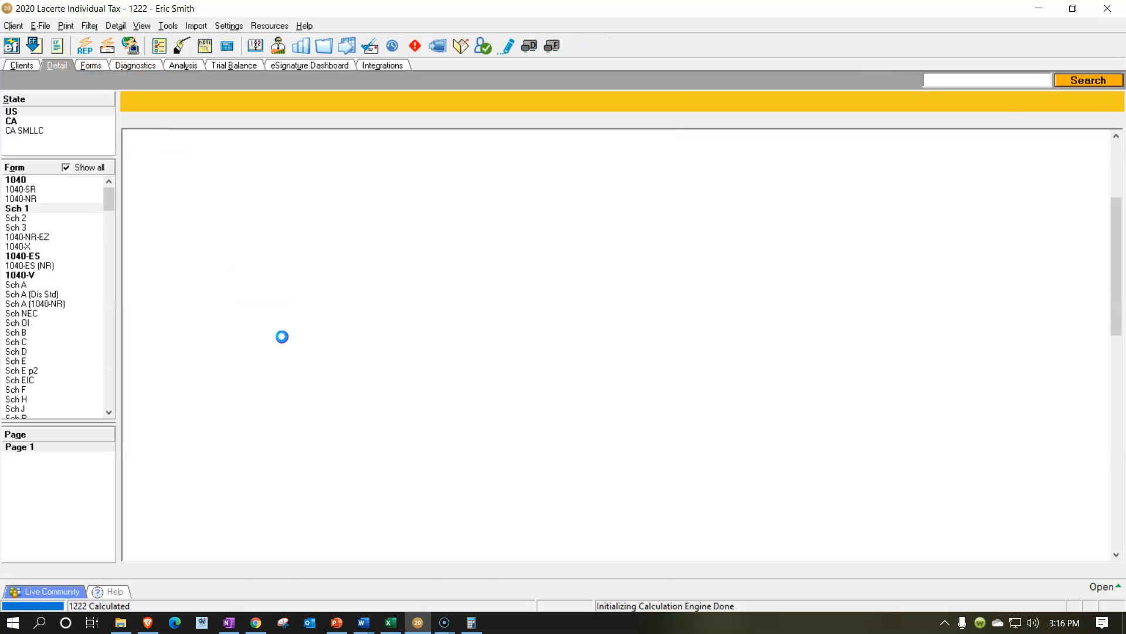
right_click(1007, 437)
click(1018, 443)
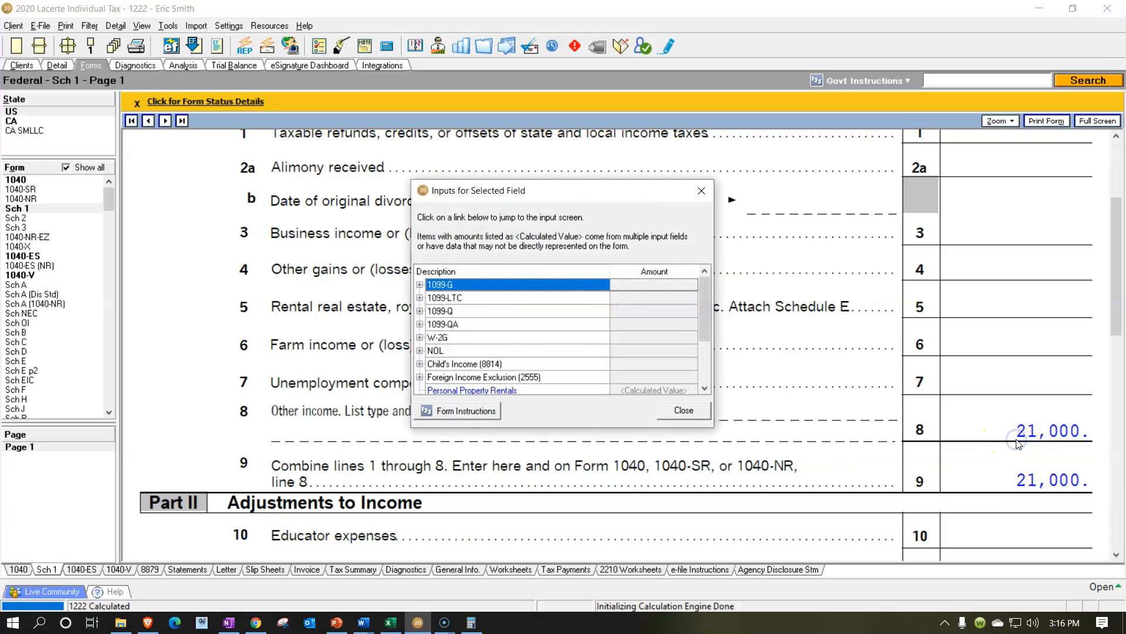
scroll(552, 365, down, 2)
click(445, 378)
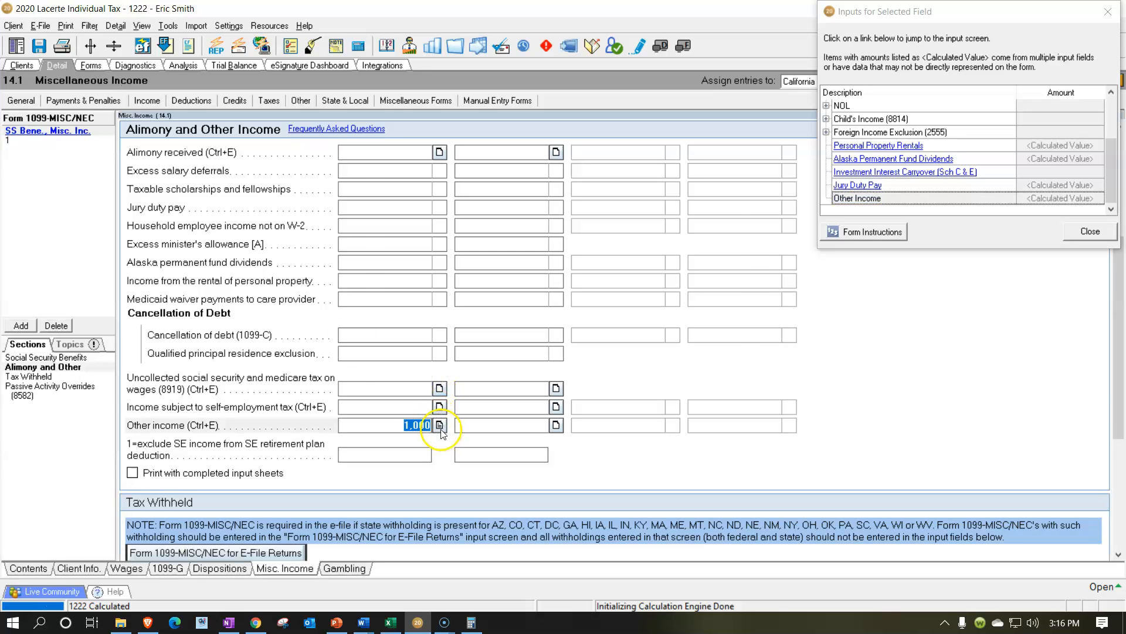
click(440, 425)
click(449, 382)
click(632, 382)
click(1107, 12)
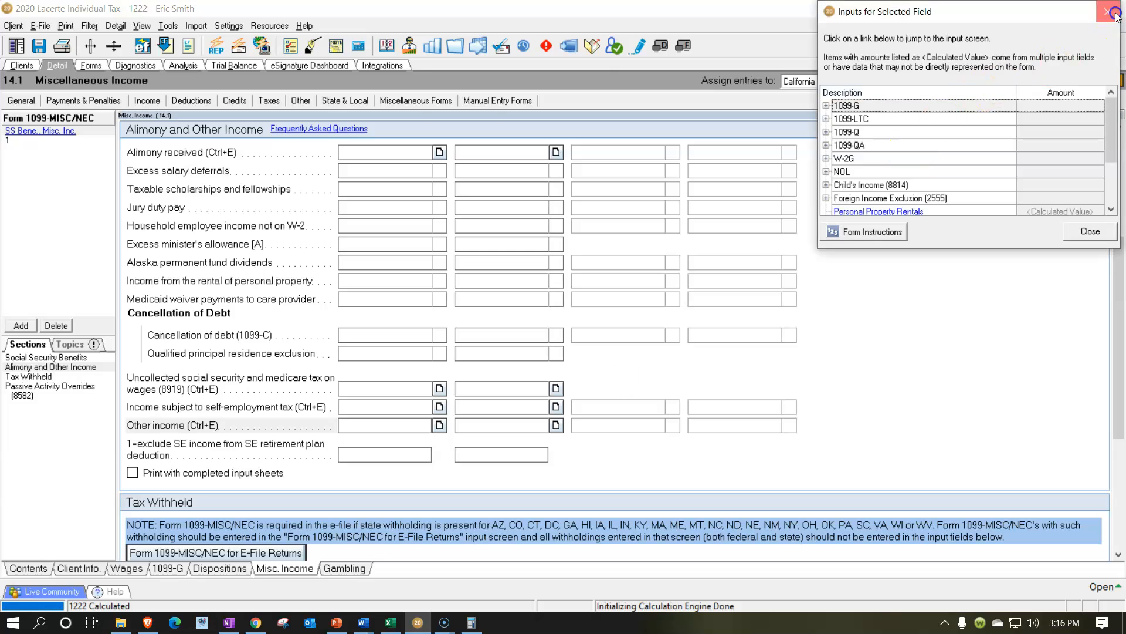
Examine how the gambling winnings flow from Schedule 1 line 8 to Form 1040 page 1 income and page 2 tax and withholding.
click(96, 69)
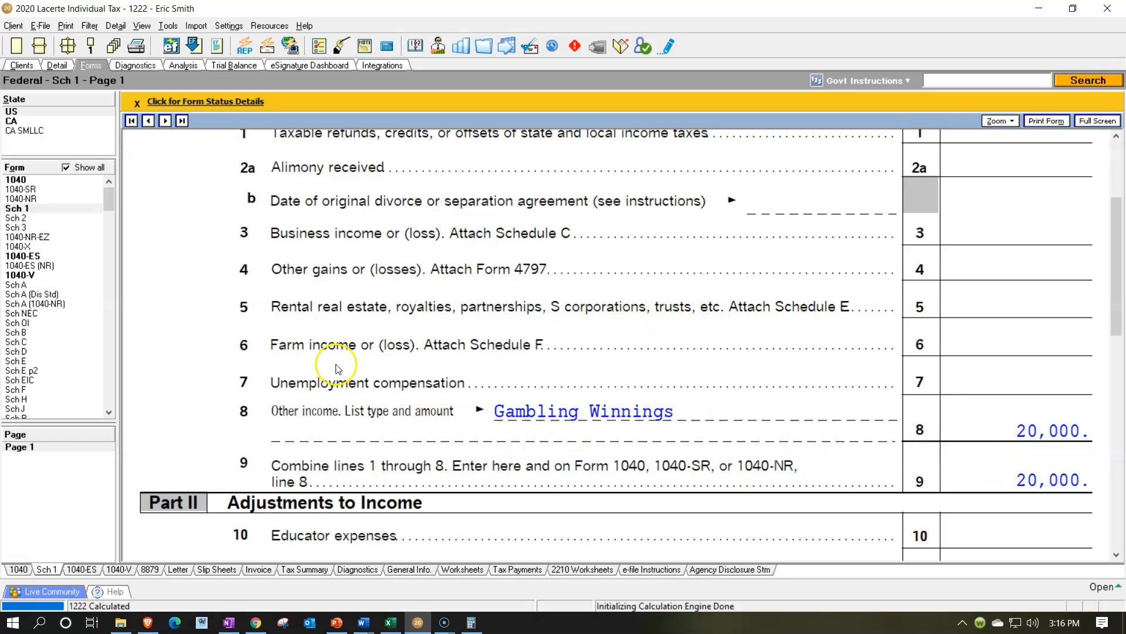
click(16, 180)
click(16, 176)
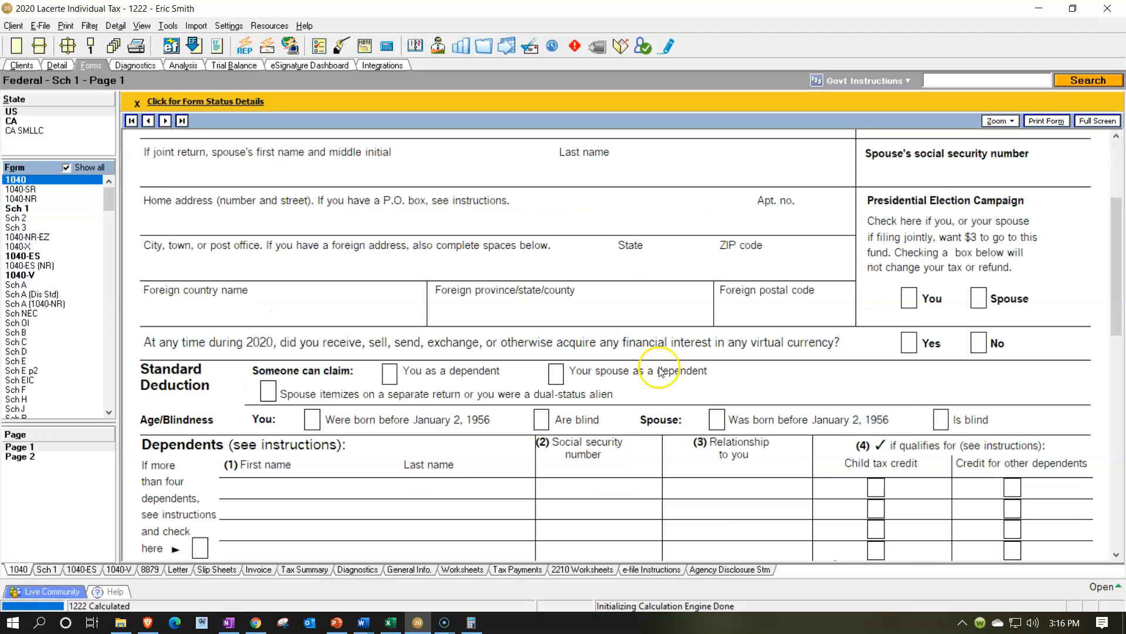
scroll(659, 364, down, 10)
scroll(659, 365, down, 3)
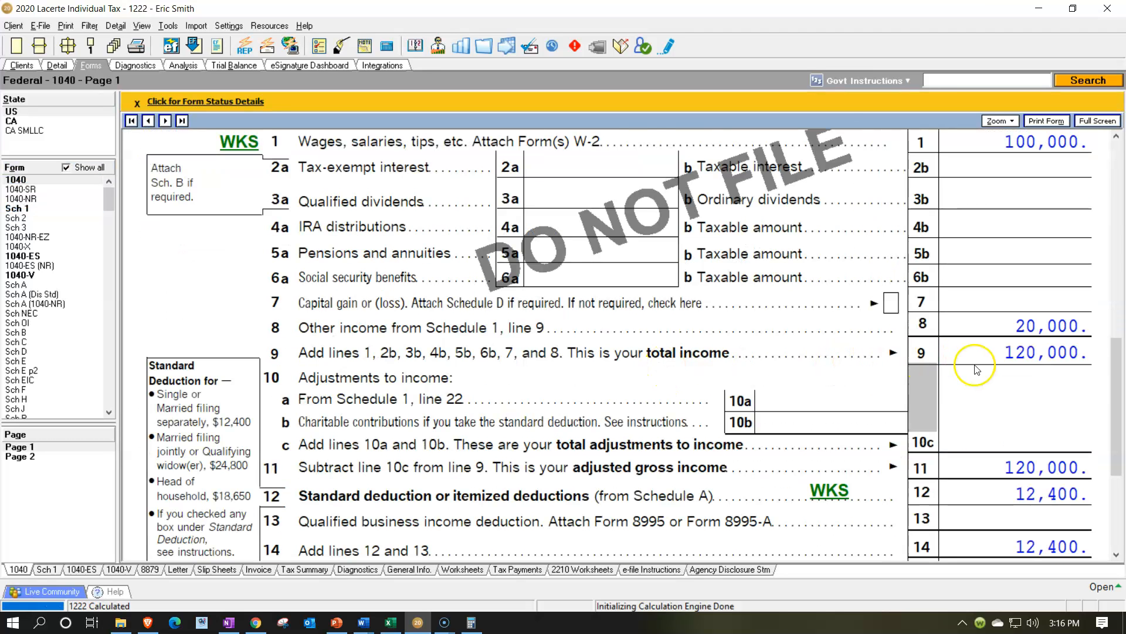
scroll(984, 341, down, 3)
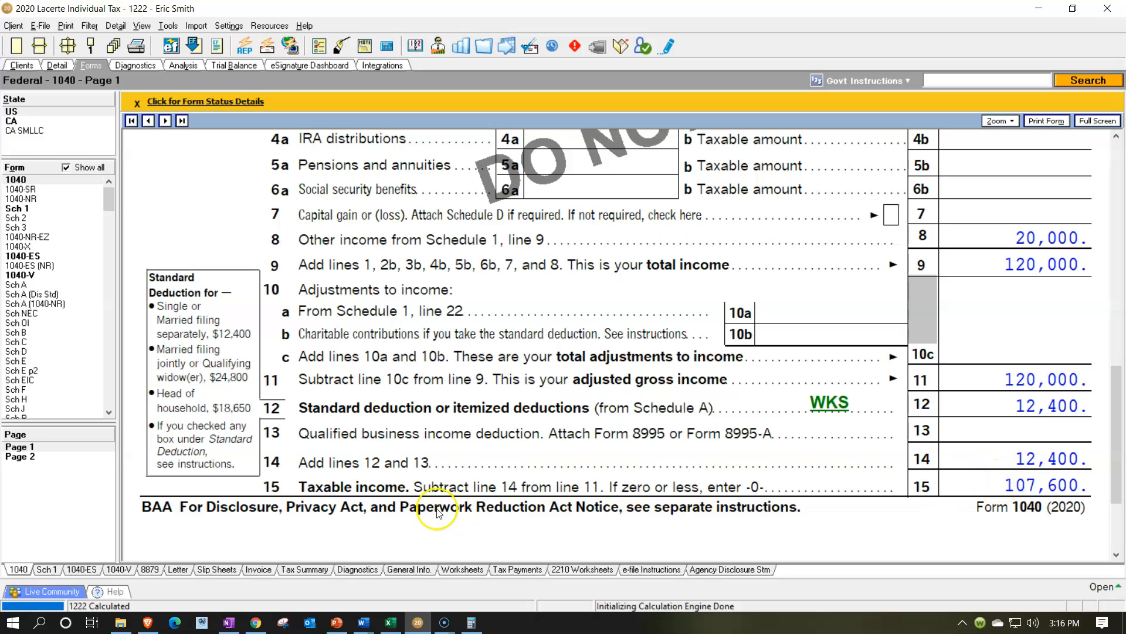
click(38, 458)
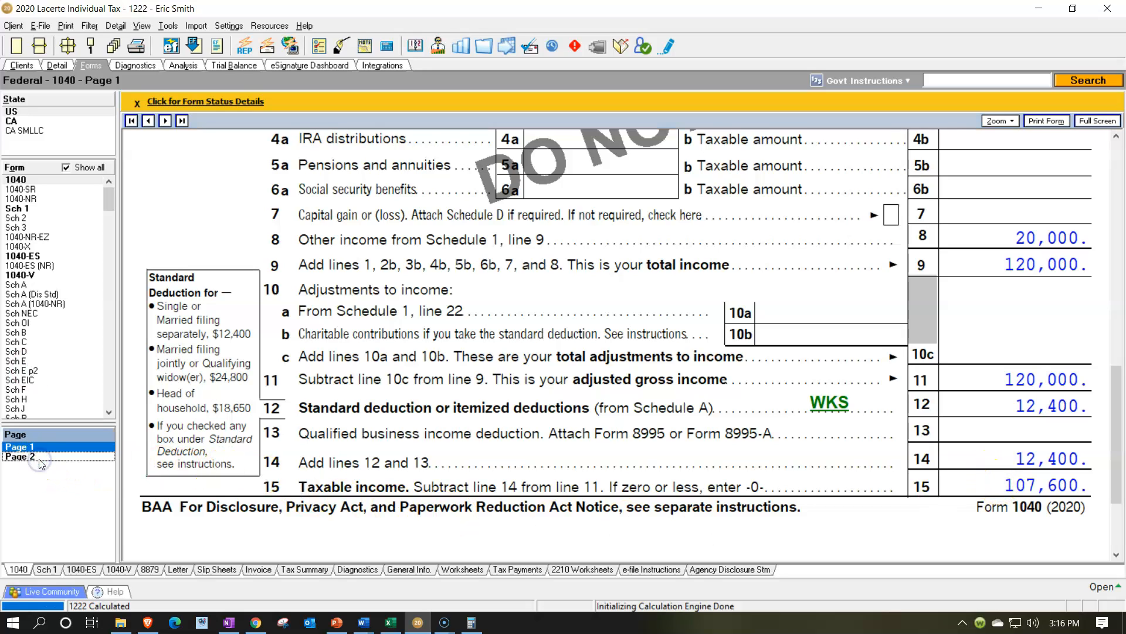
scroll(622, 366, up, 3)
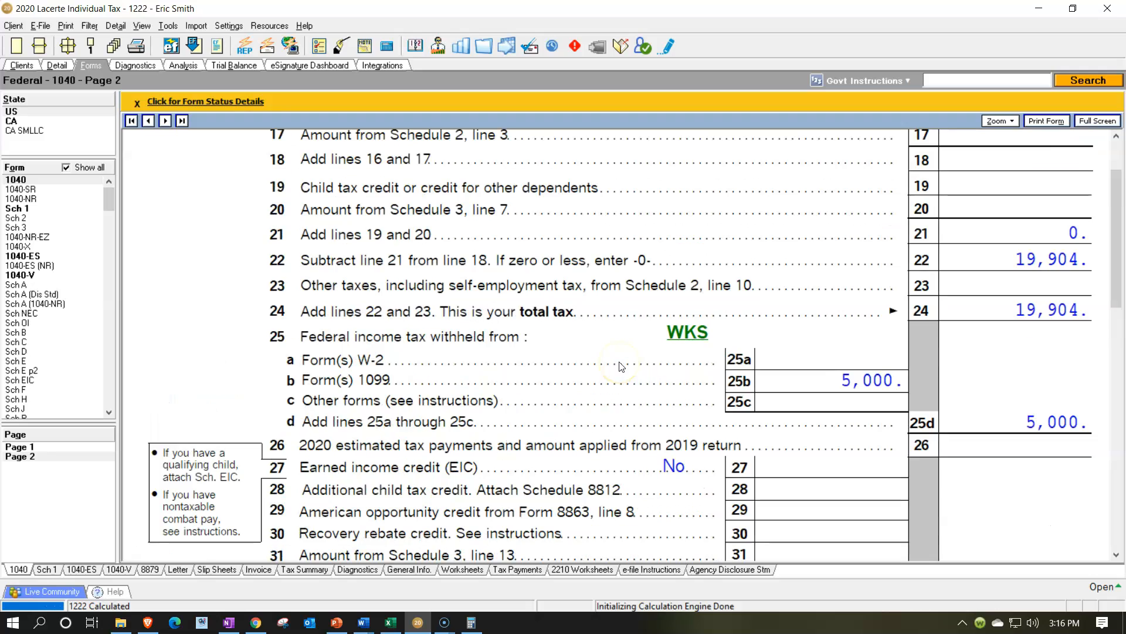
scroll(713, 364, up, 3)
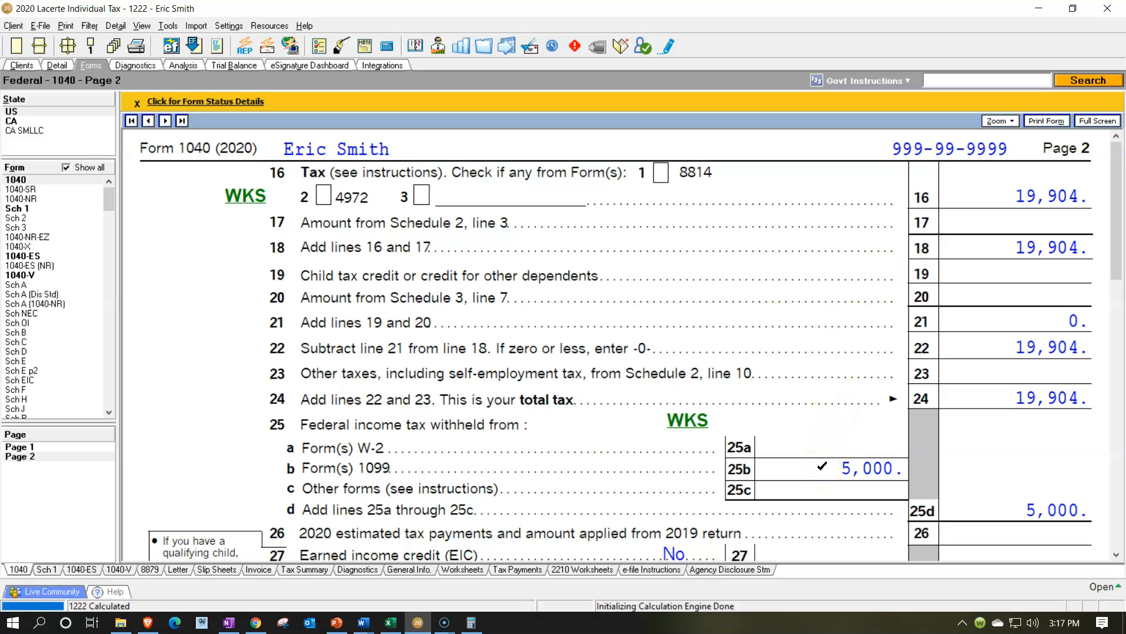
Switch to the Excel Tax Formula sheet to view the tax payments row, and return to the withholding lines on Form 1040 page 2.
click(390, 622)
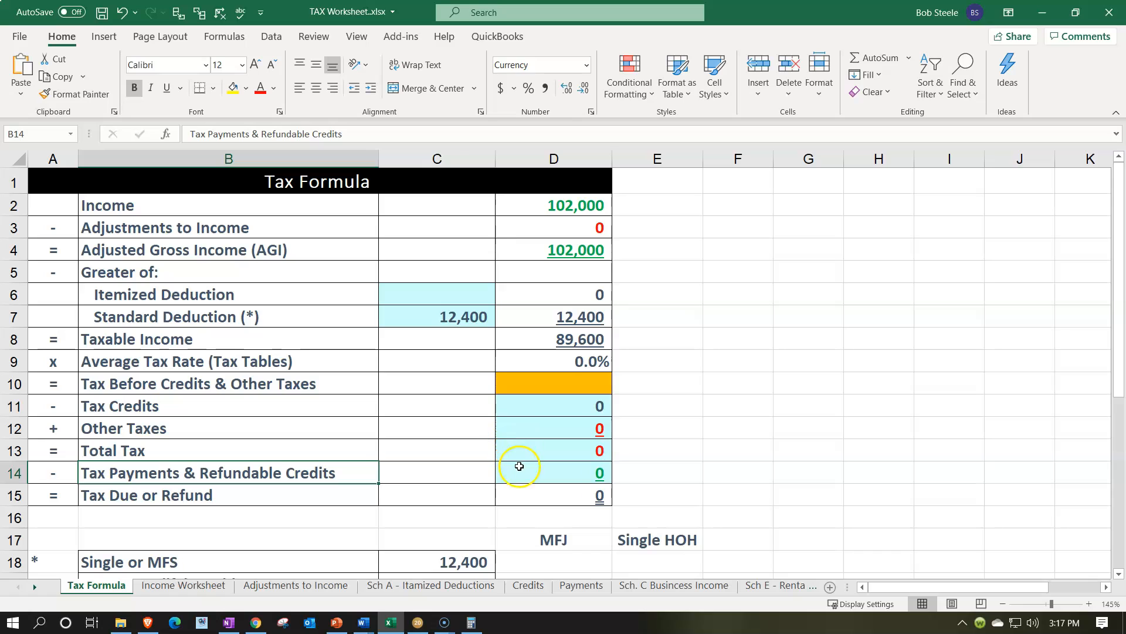
click(517, 467)
click(418, 622)
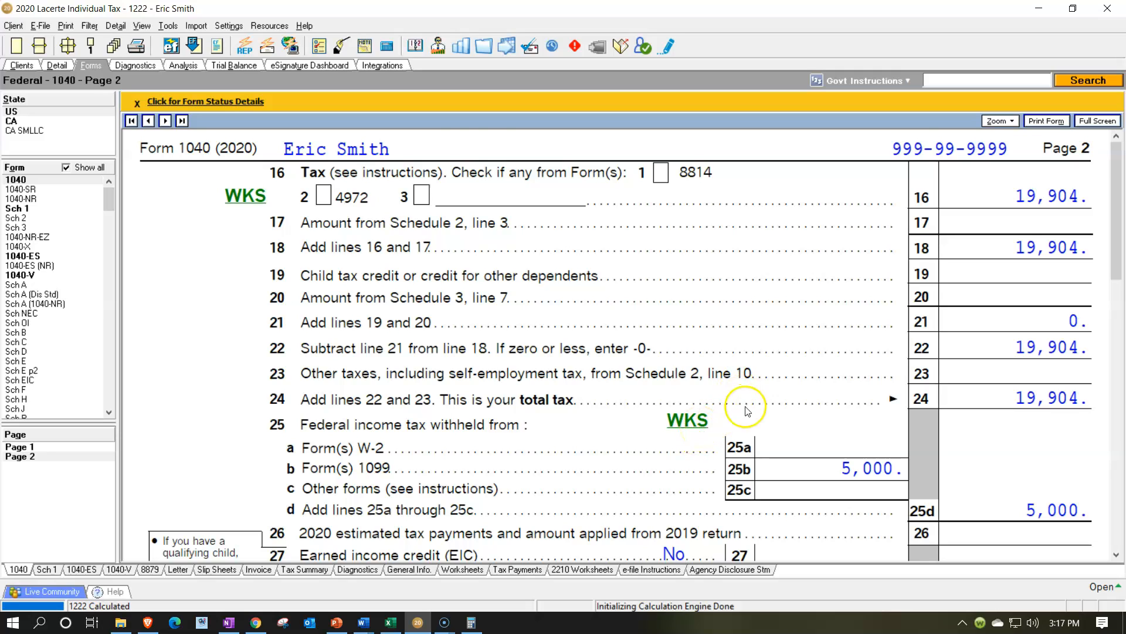
scroll(773, 437, down, 1)
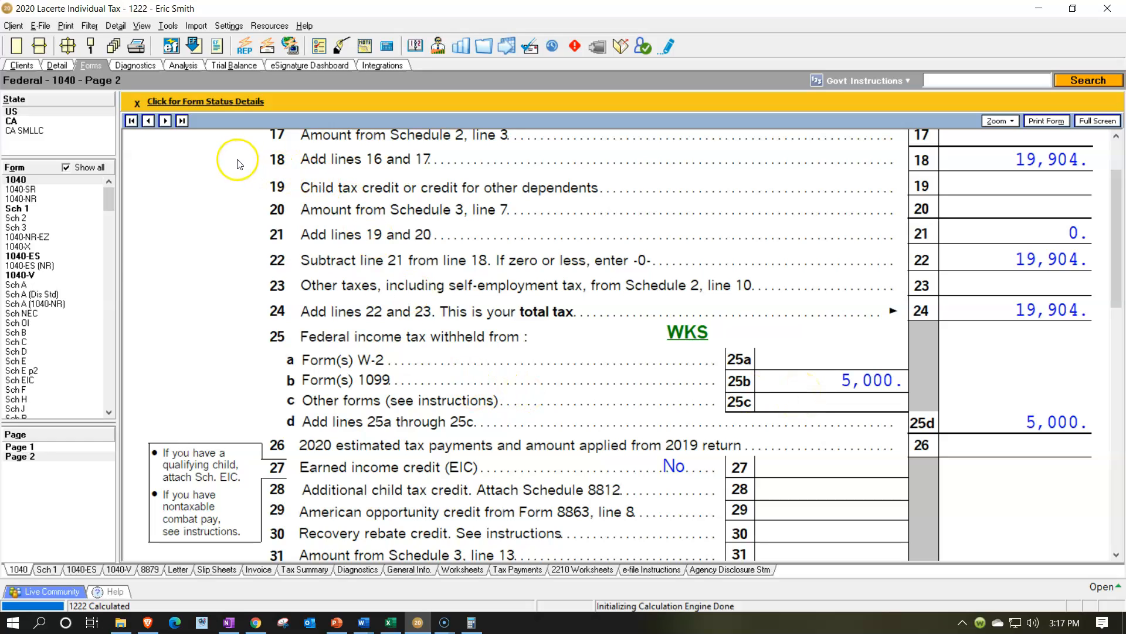
Open the Itemized Deductions (Sch. A) input in the return's detail entries.
click(56, 65)
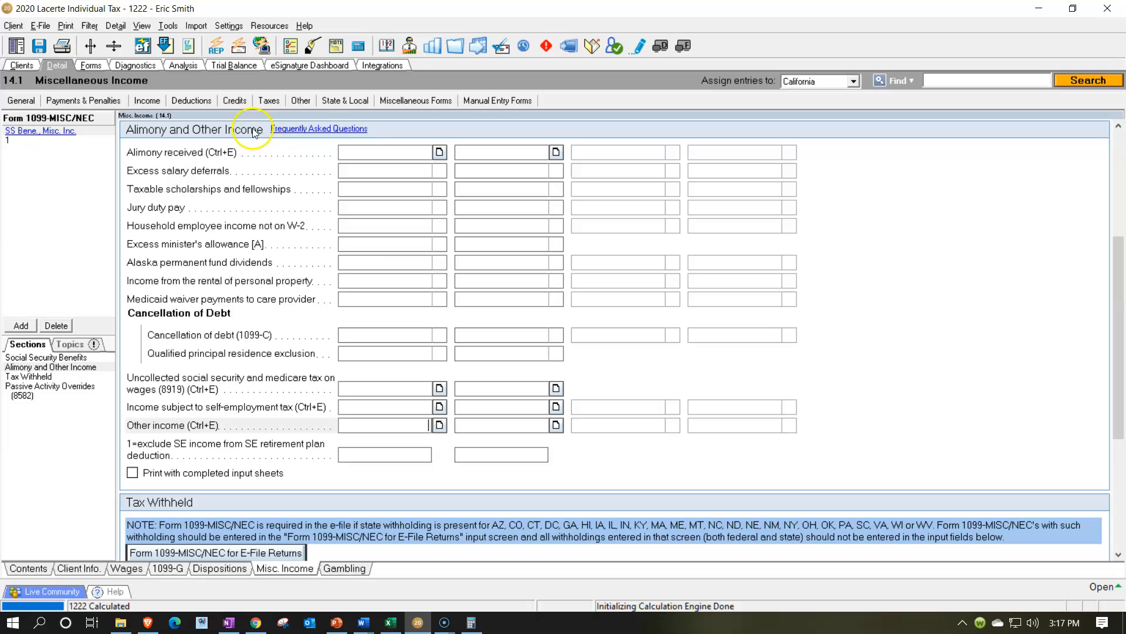
click(147, 104)
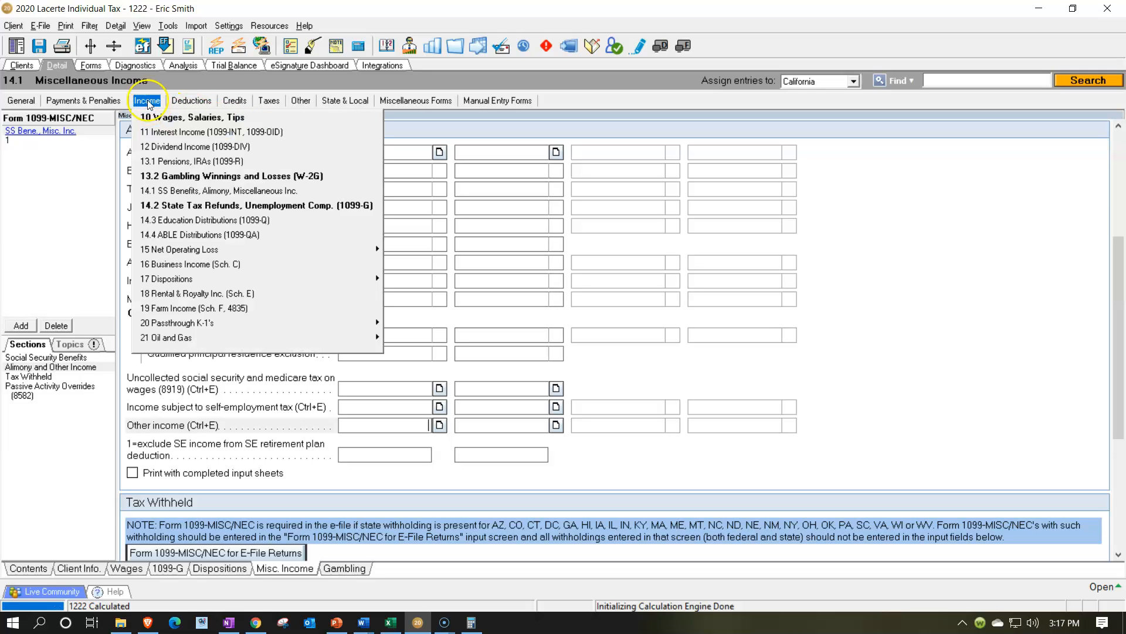
click(193, 102)
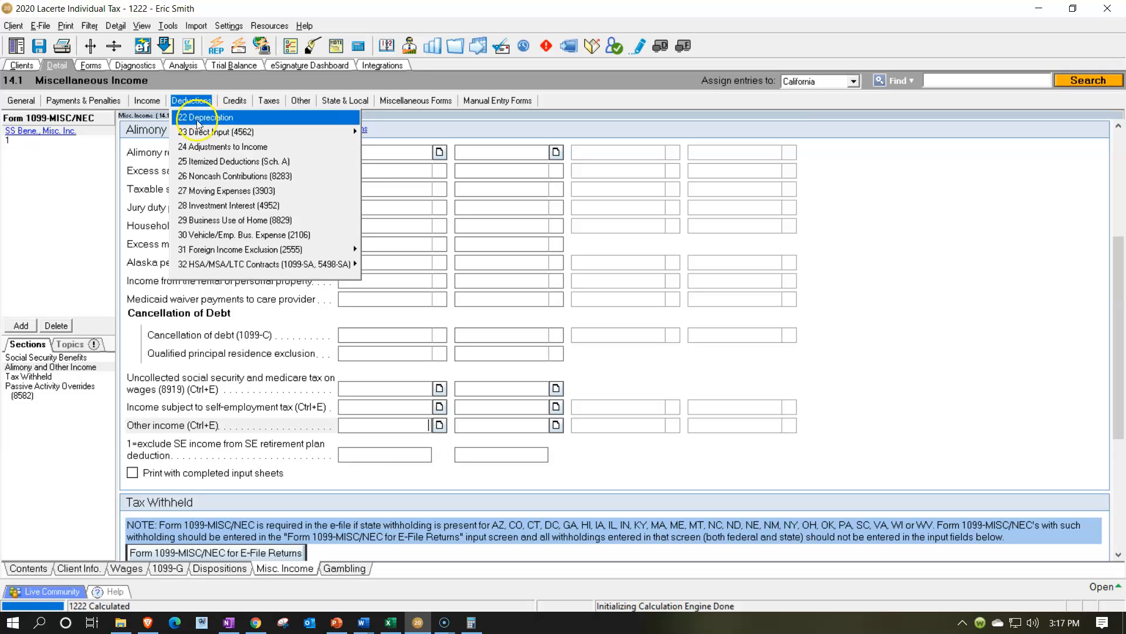
click(199, 162)
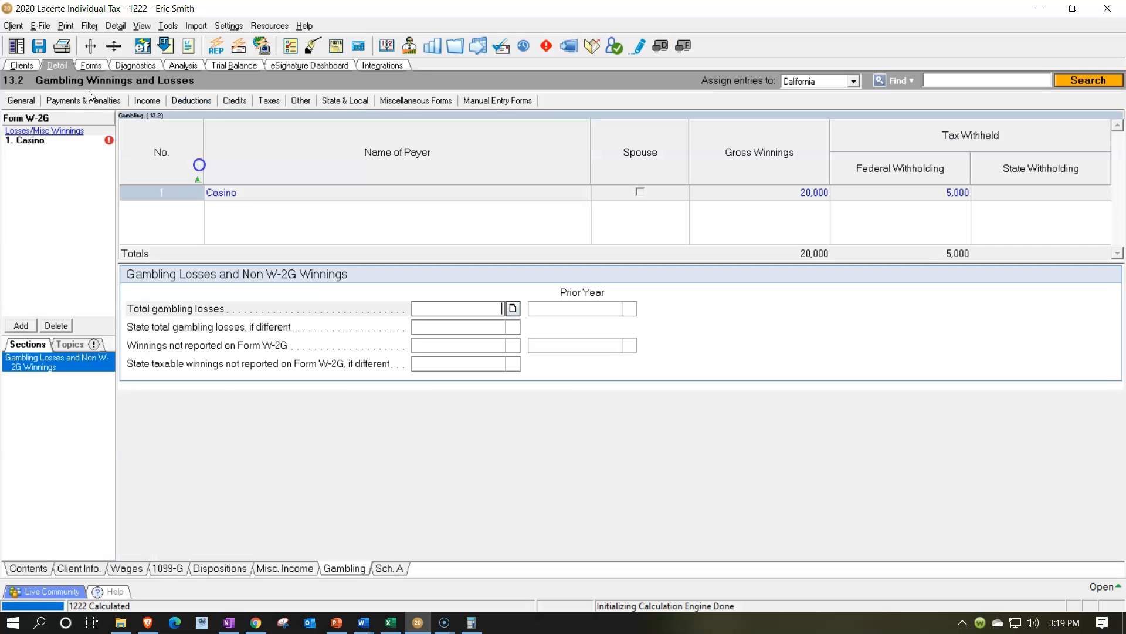
Enter 10,000 as total gambling losses under Gambling Losses and Non W-2G Winnings.
click(229, 212)
key(Tab)
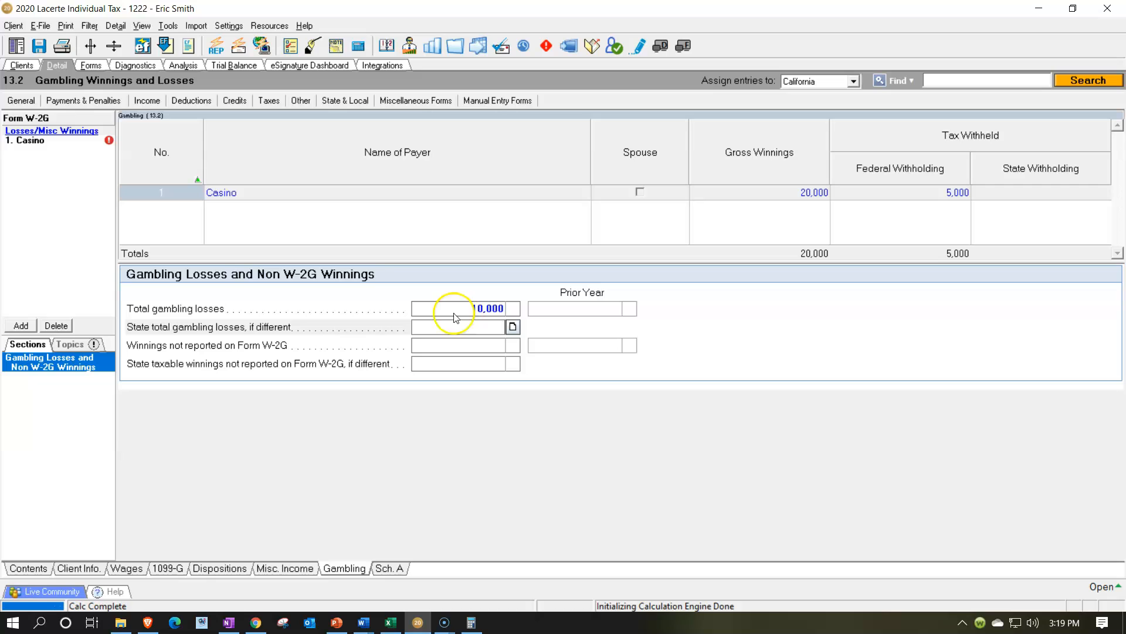
click(355, 247)
Check the gambling losses on Schedule A line 16 and compare them with the deduction on Form 1040 line 12.
key(F9)
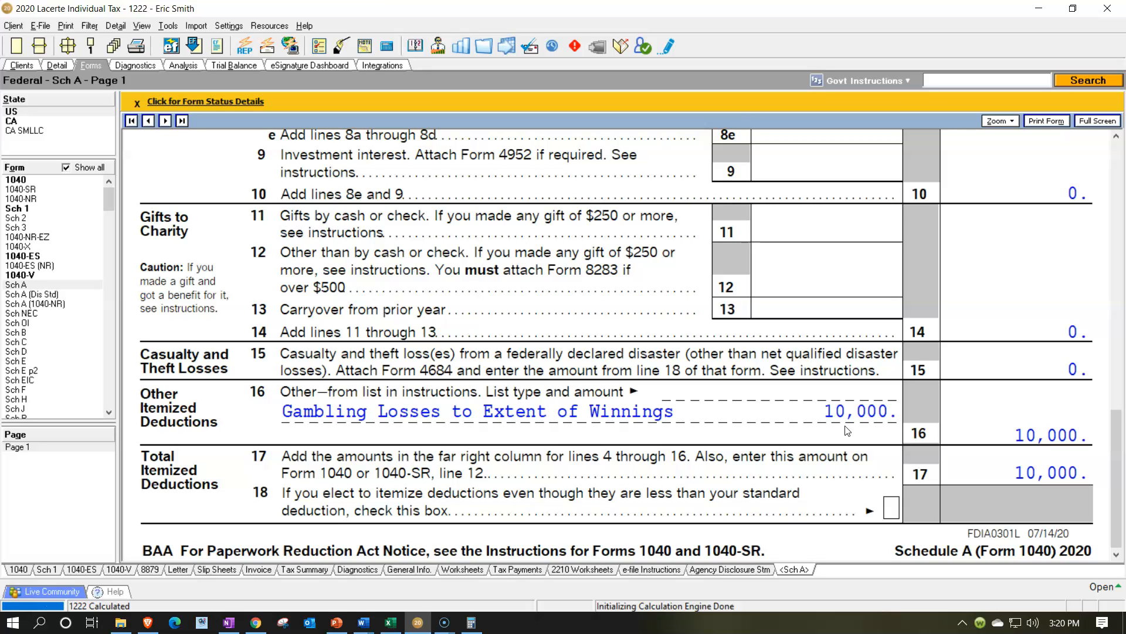
scroll(848, 431, up, 2)
scroll(847, 432, down, 2)
click(16, 169)
scroll(568, 353, up, 4)
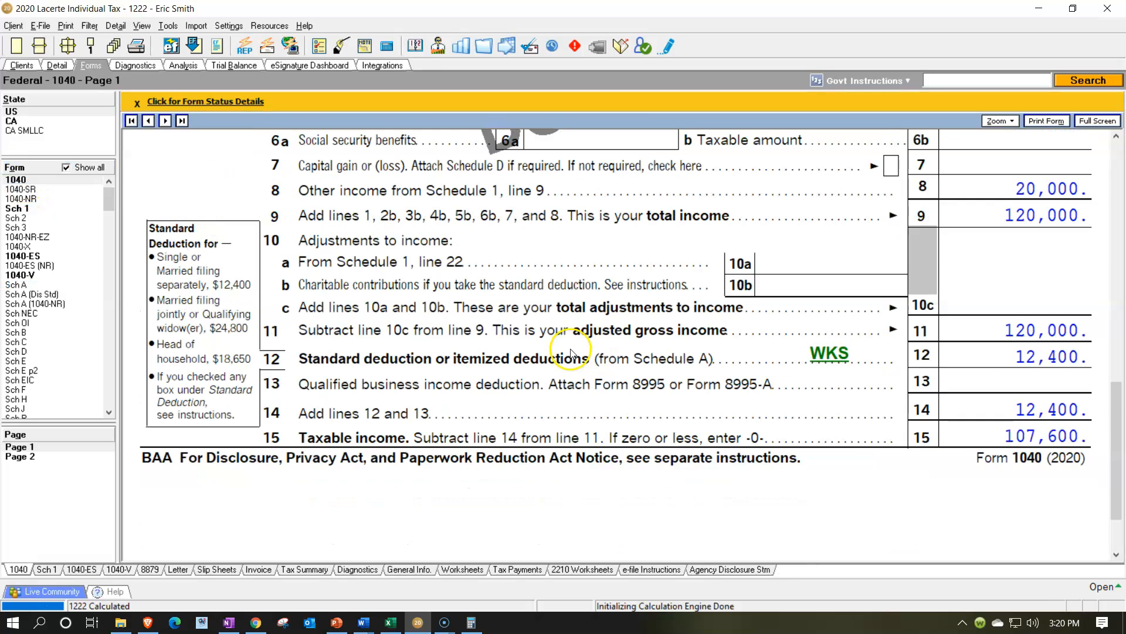
scroll(573, 352, down, 2)
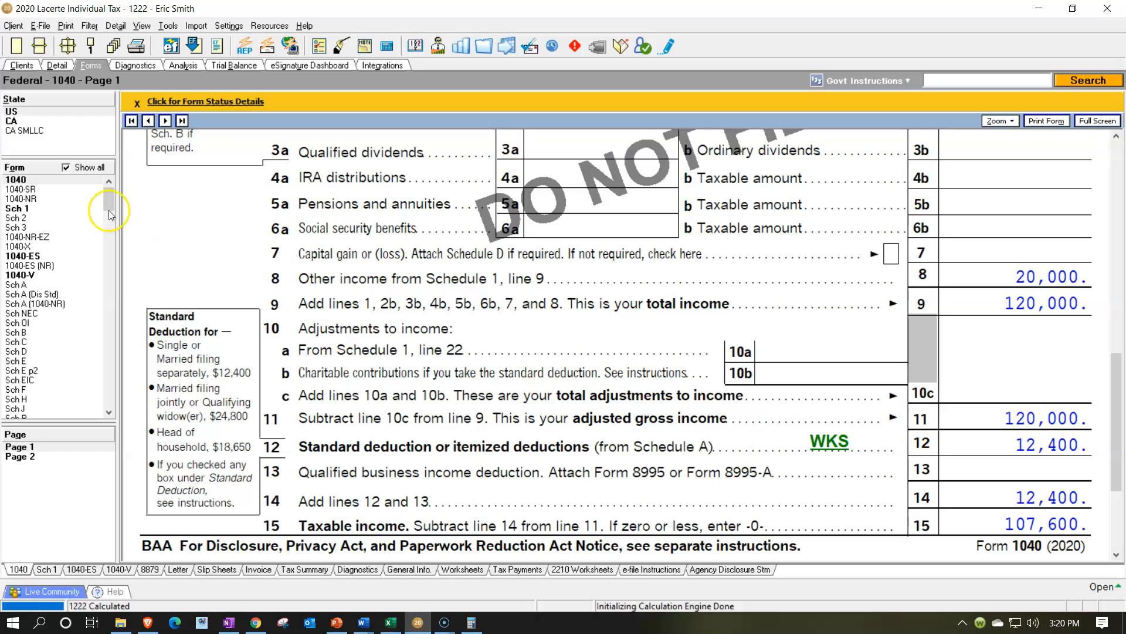
Open Schedule A in the federal forms and examine the other itemized deductions on line 16.
click(57, 66)
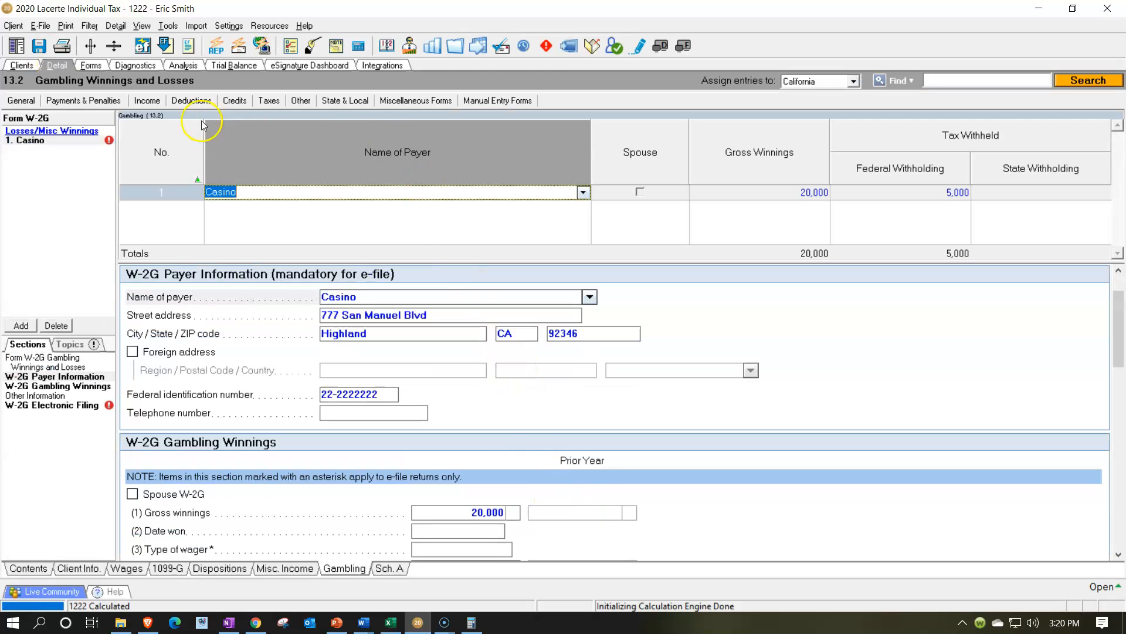
click(91, 65)
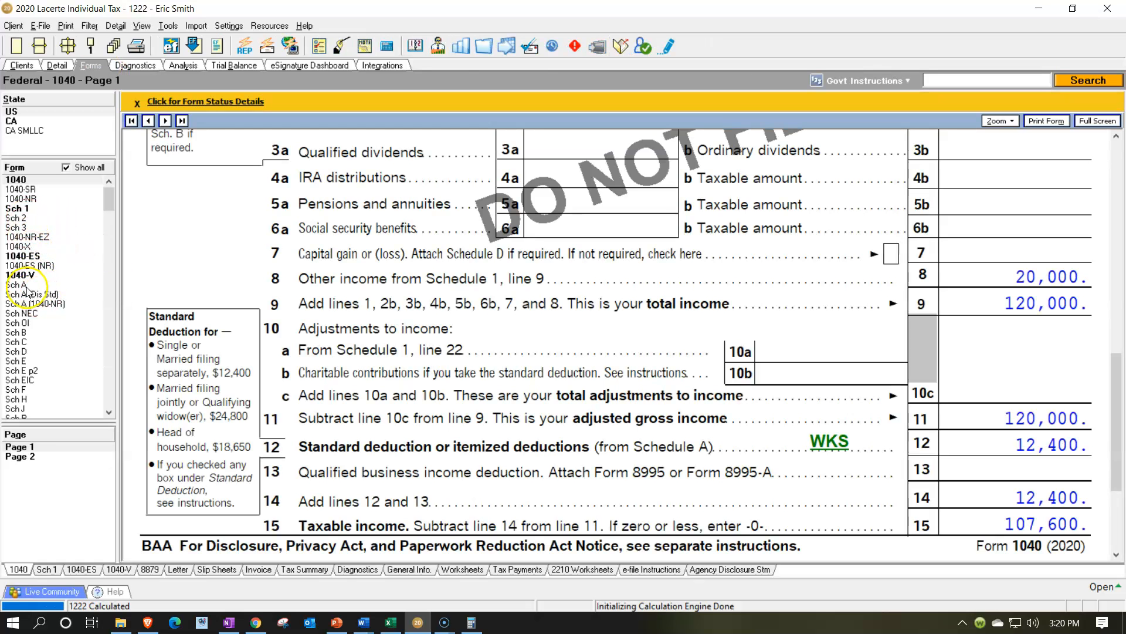
click(18, 285)
scroll(690, 454, down, 5)
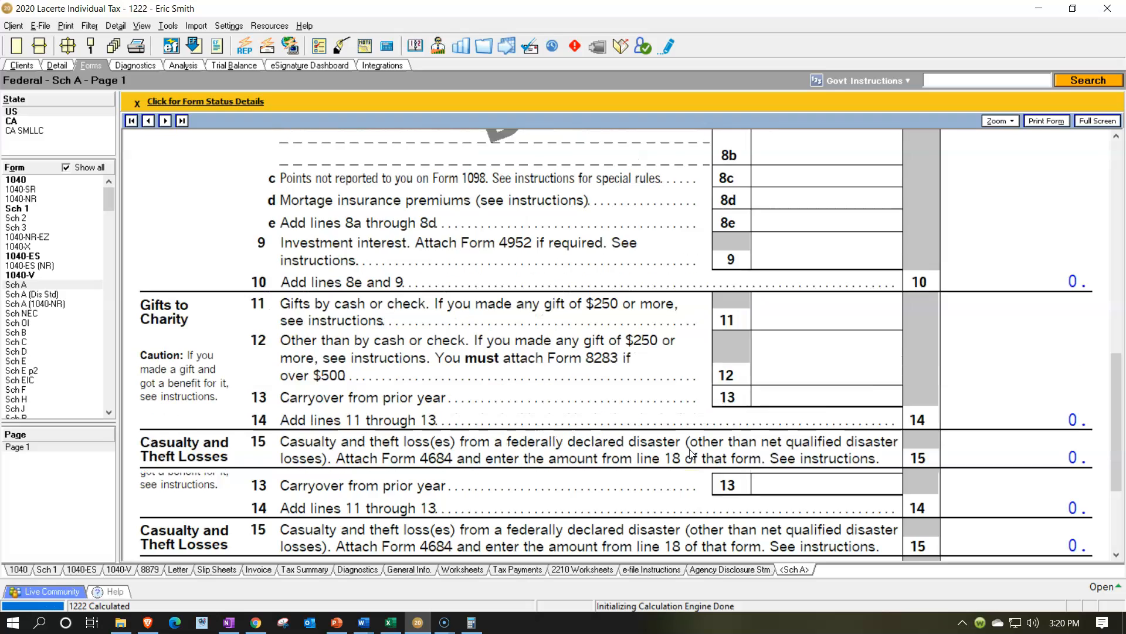
Jump from Schedule A line 16 to the source gambling input and set total gambling losses to 15,000.
right_click(1015, 431)
click(1026, 437)
scroll(493, 361, down, 1)
scroll(493, 359, up, 1)
click(492, 327)
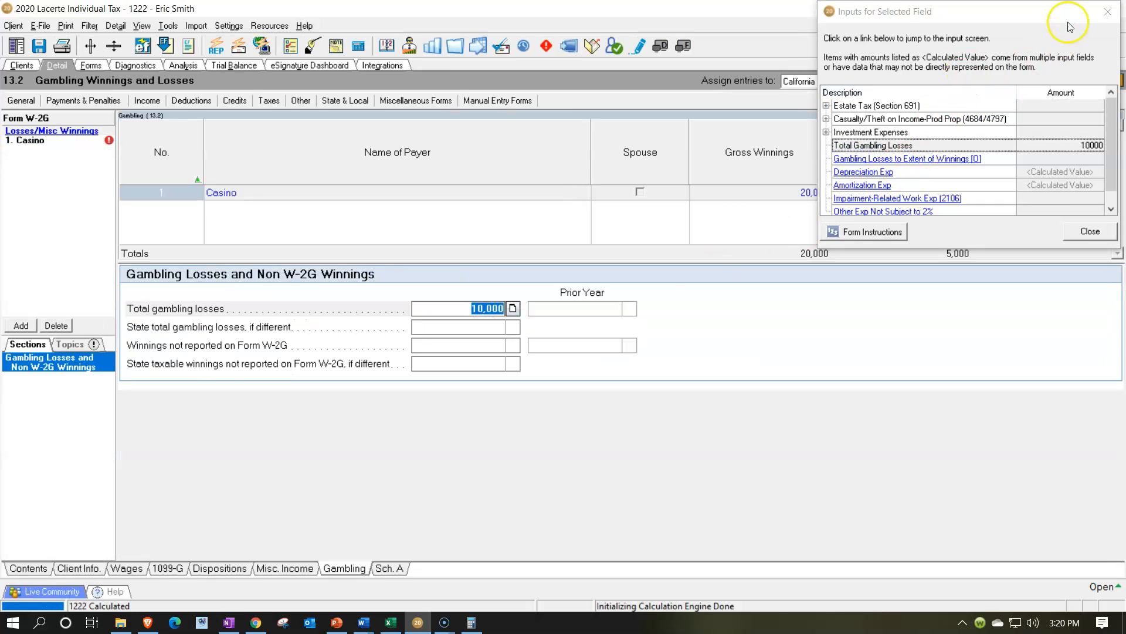
click(1108, 12)
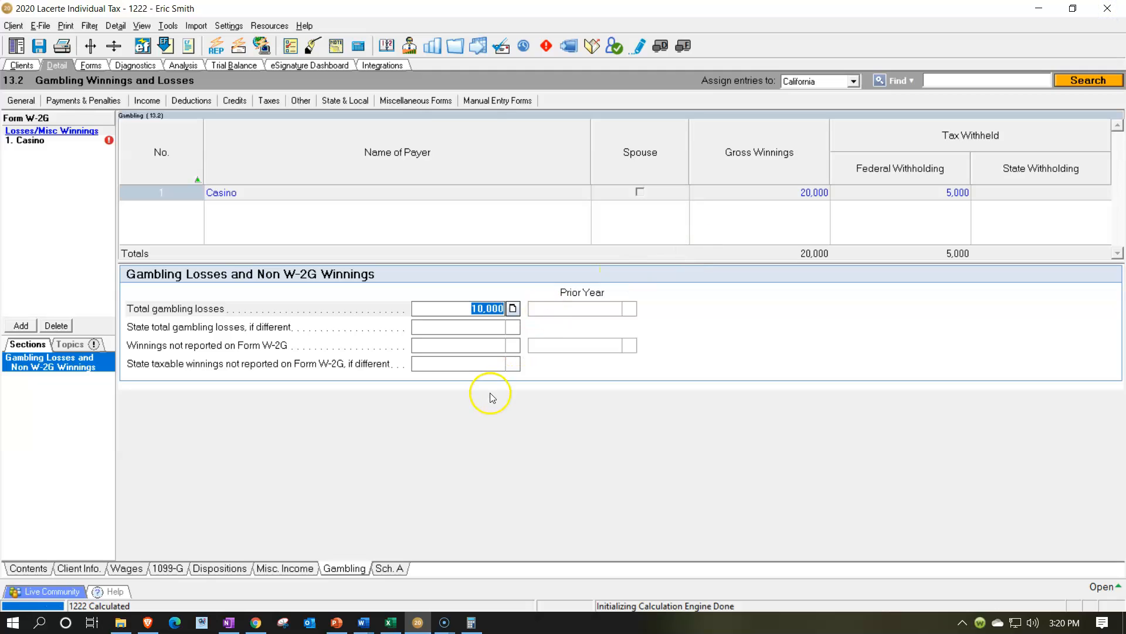
text(15,000)
key(Tab)
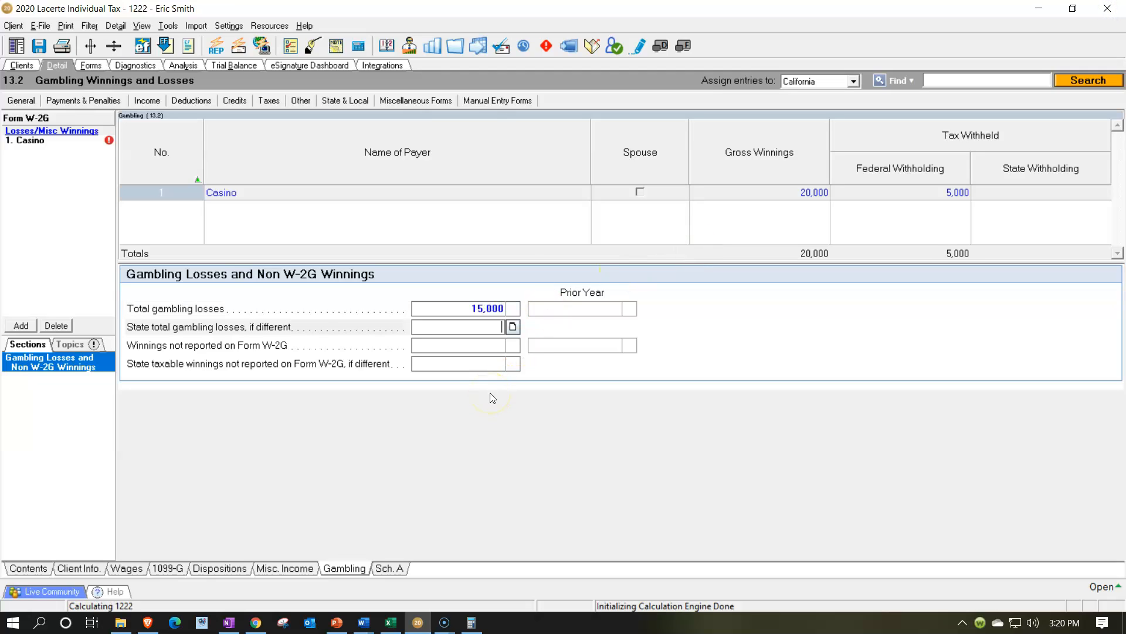
Check the itemized deduction total on Schedule A and compare it with lines 12 through 15 of Form 1040.
click(92, 64)
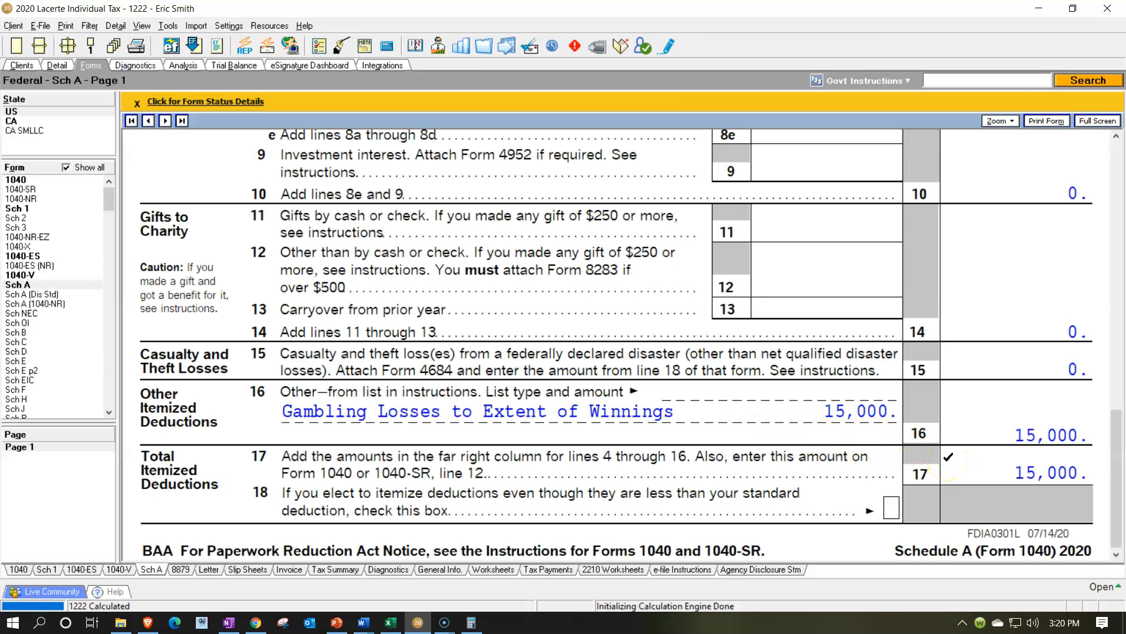
click(18, 180)
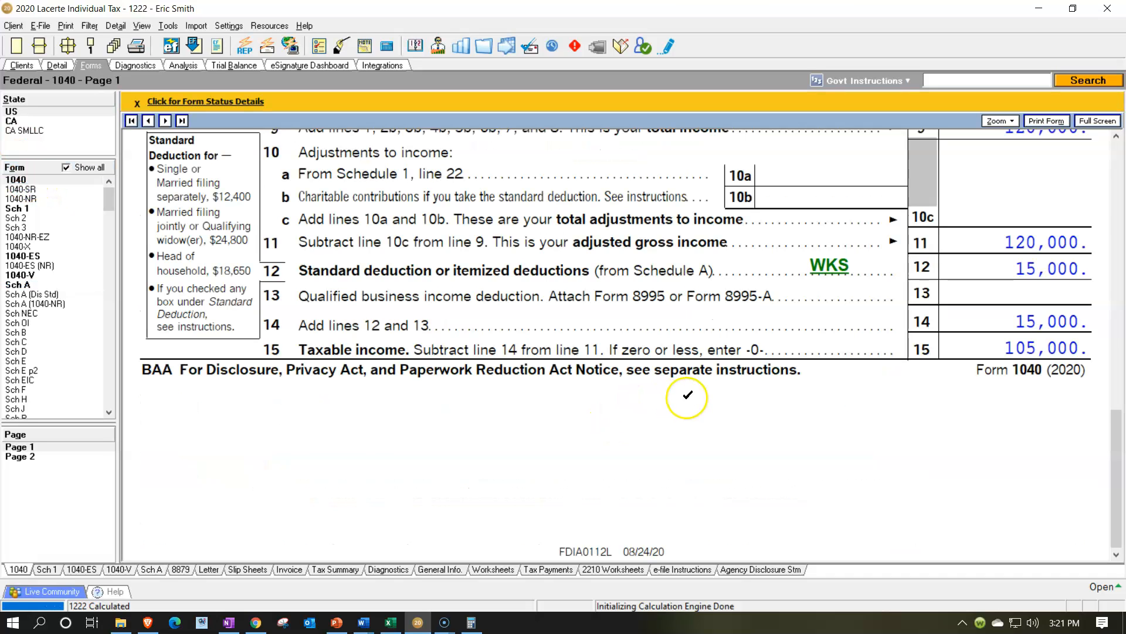
scroll(682, 395, up, 3)
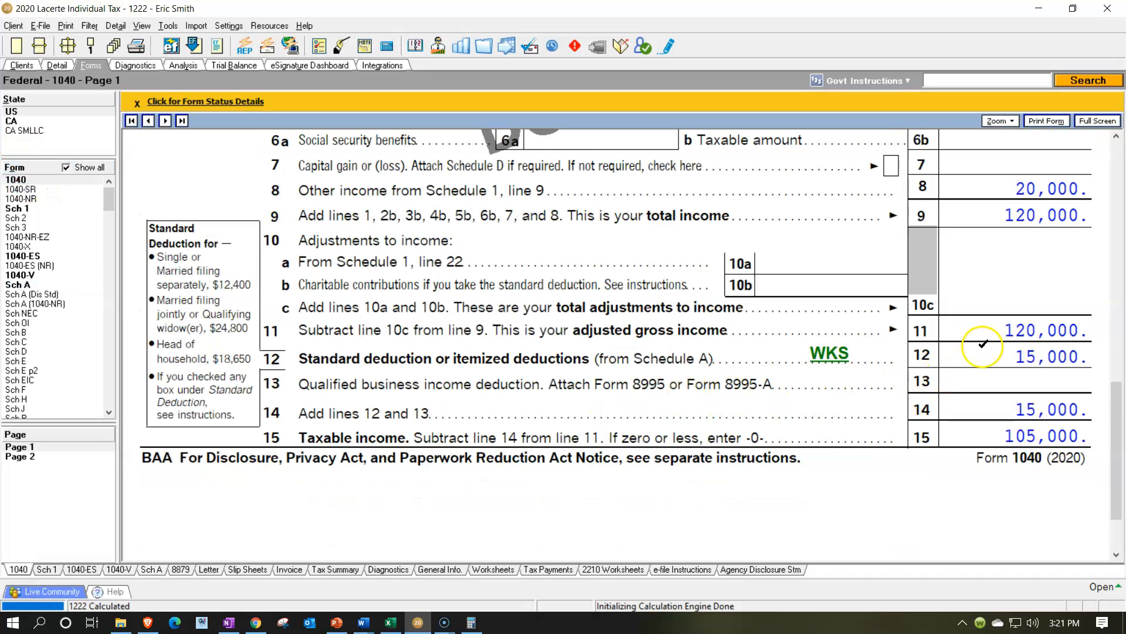
scroll(980, 346, up, 3)
click(1005, 447)
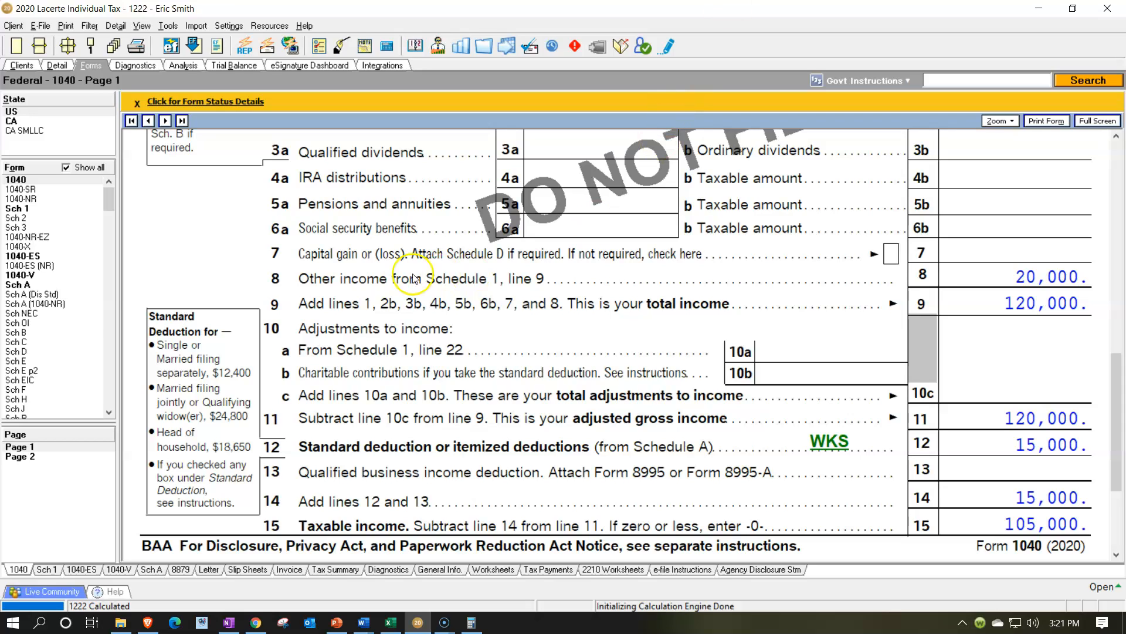
Set total gambling losses to 10,000 in the Gambling Winnings and Losses input.
click(66, 67)
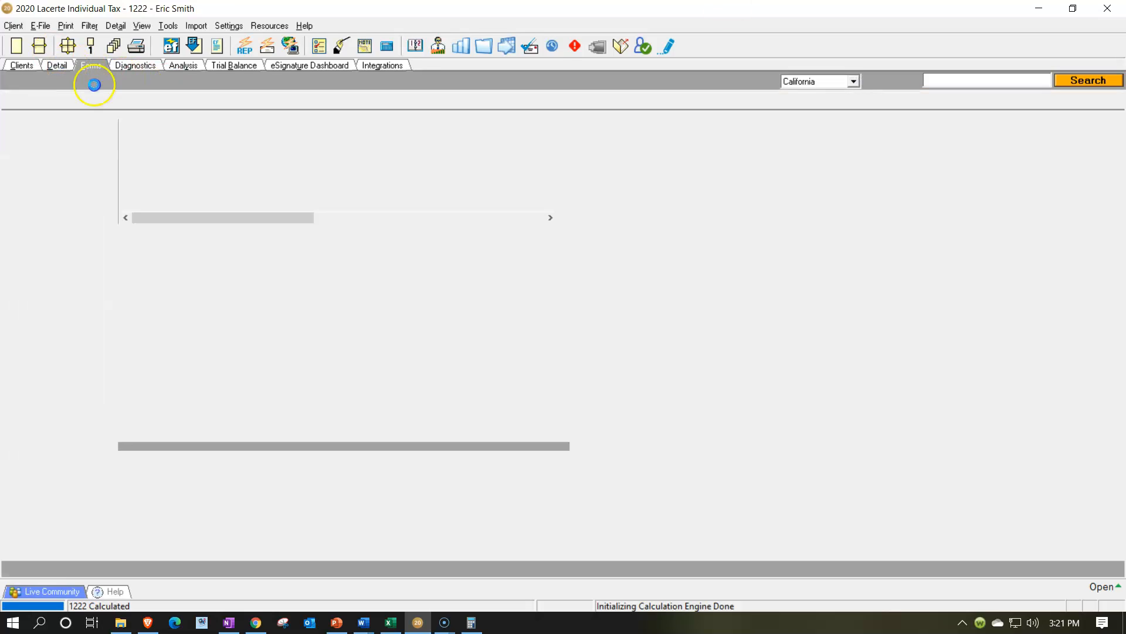
click(504, 308)
drag(504, 308, 486, 305)
text(10,000)
key(Tab)
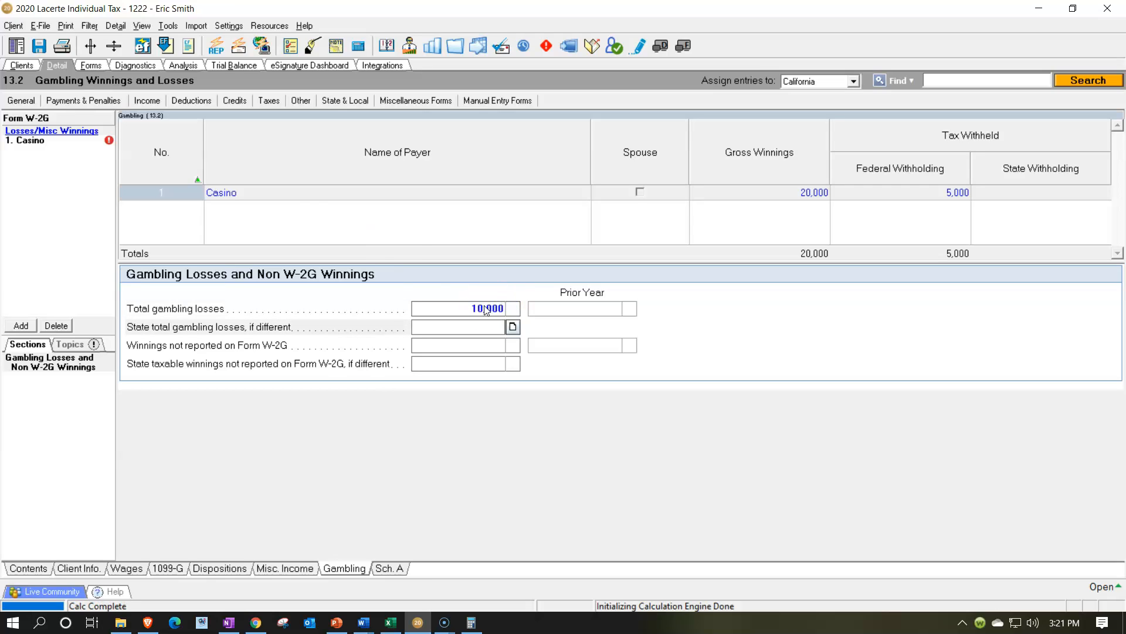
Open the Itemized Deductions (Sch. A) input and go to its Interest section.
click(151, 102)
mouse_move(192, 101)
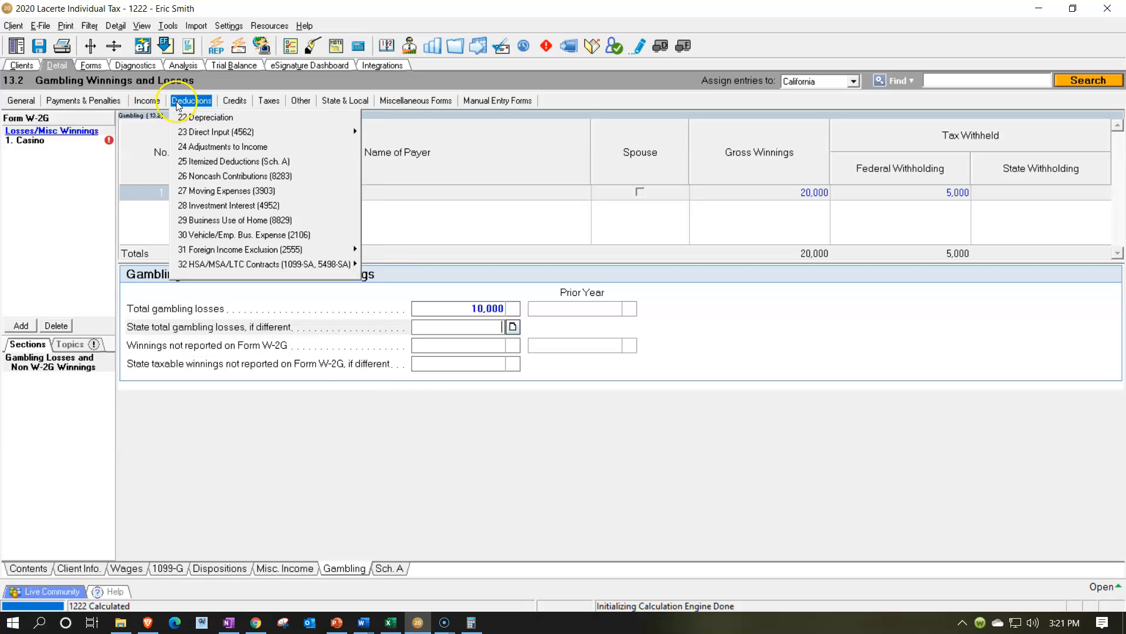
click(217, 161)
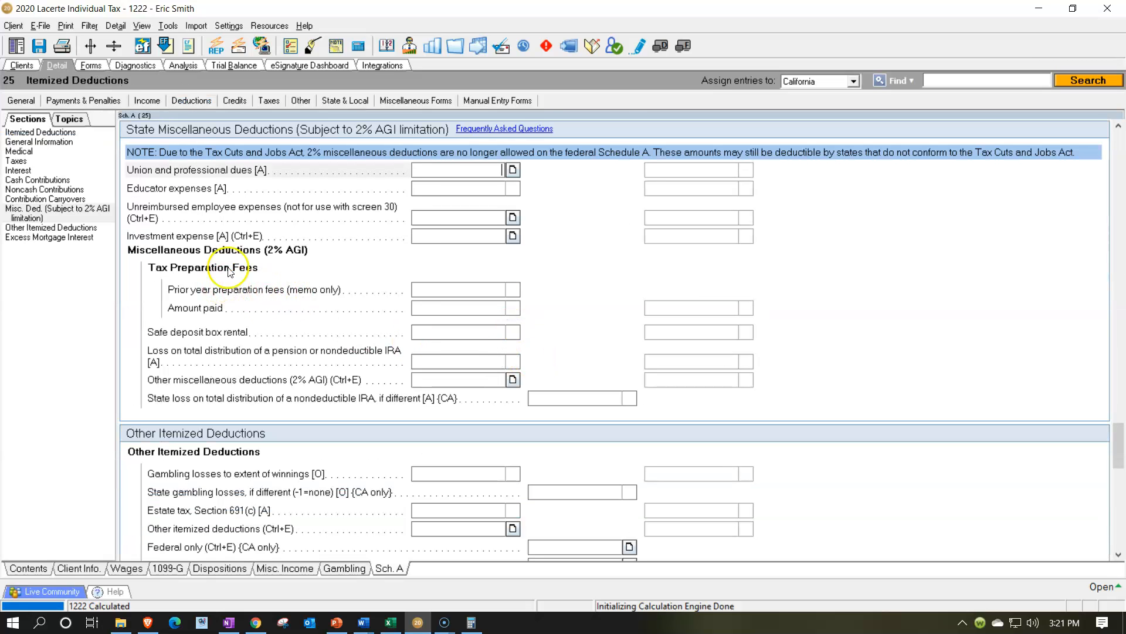
click(18, 170)
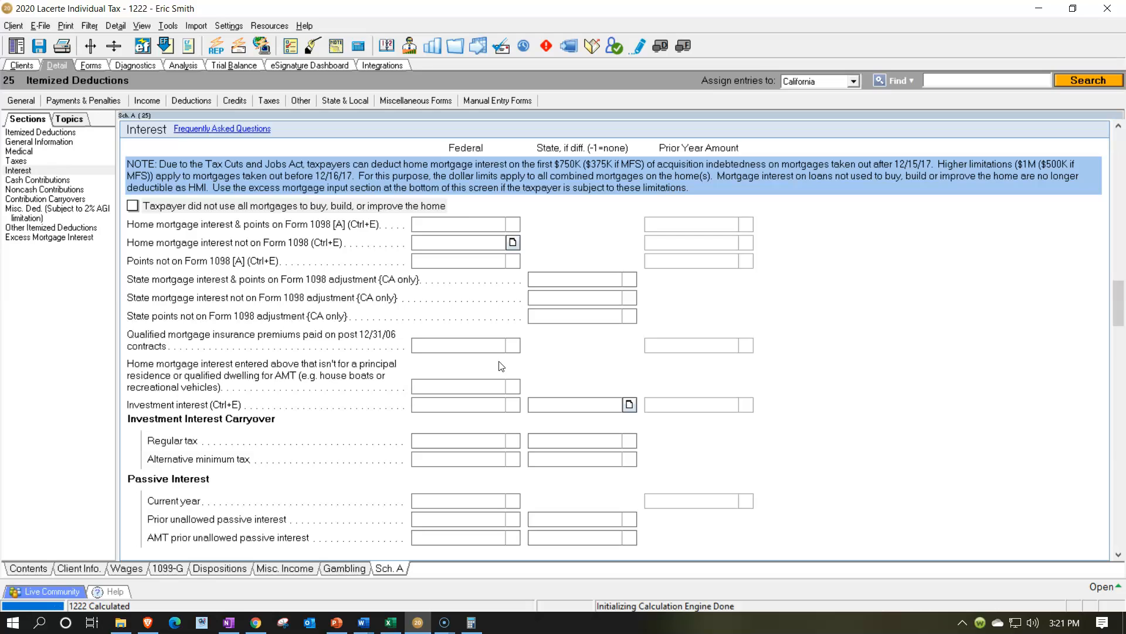
click(487, 224)
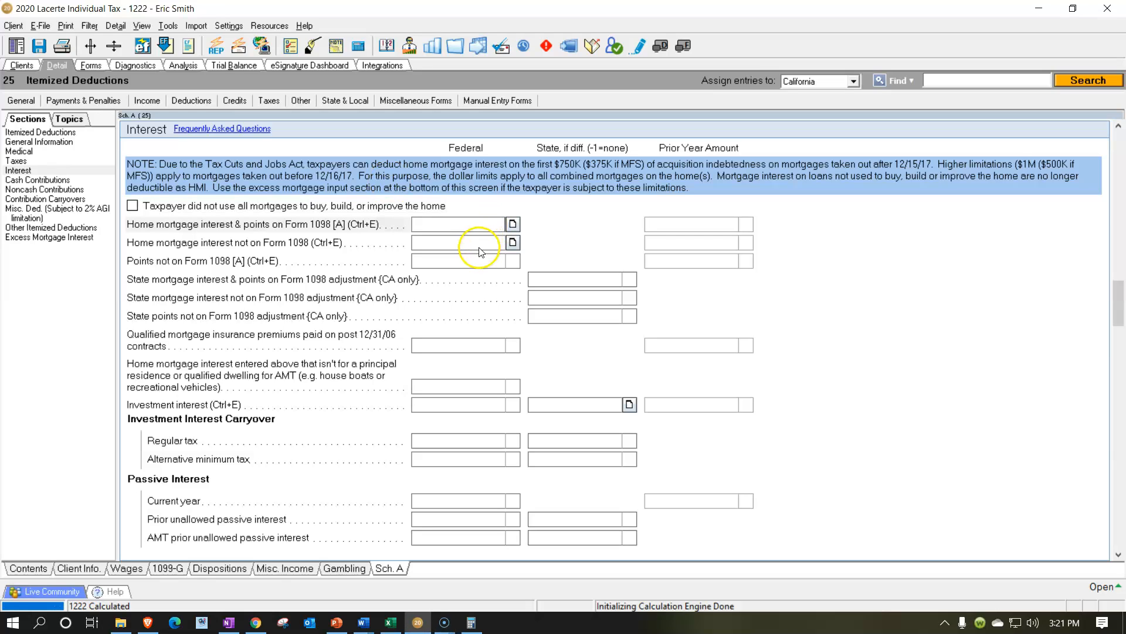
click(479, 251)
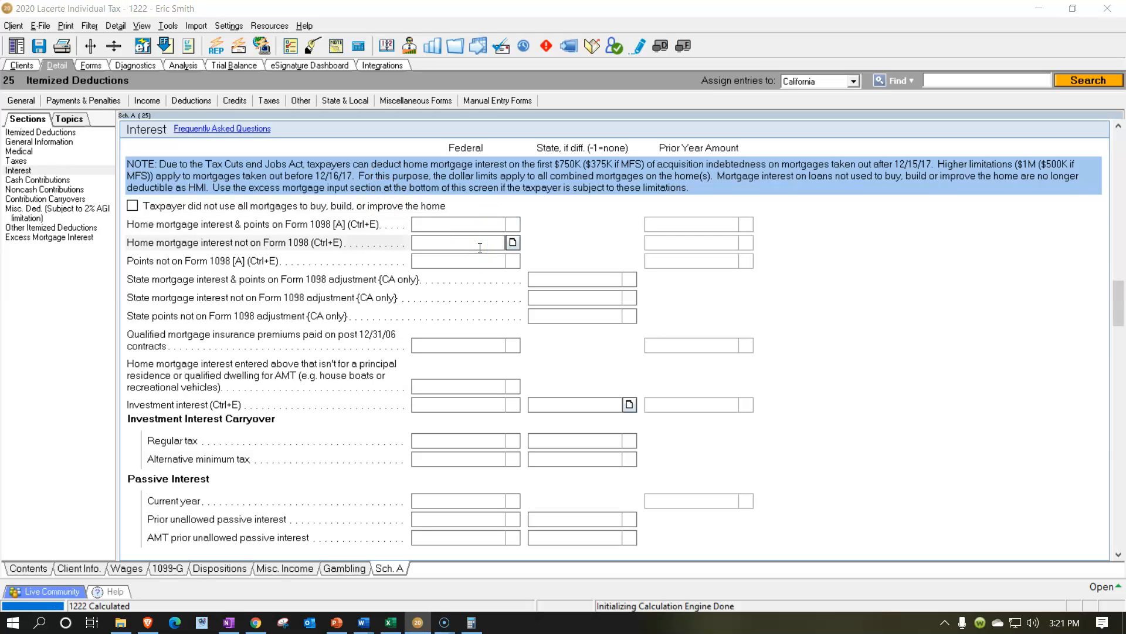
key(ctrl+e)
key(BackSpace)
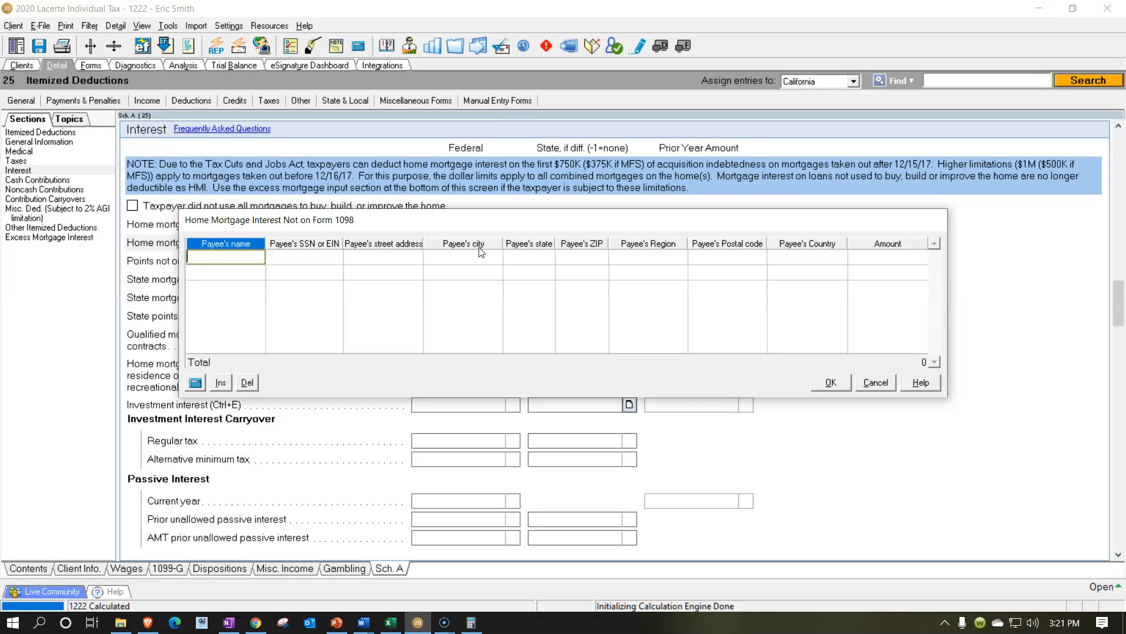
click(876, 382)
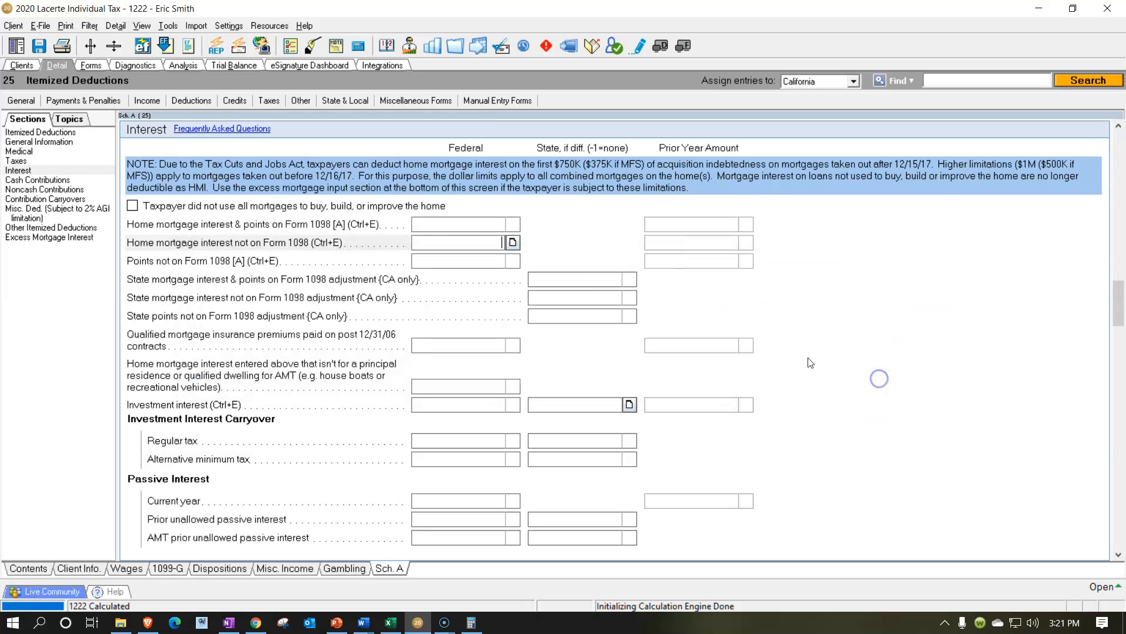
Enter 20,000 as federal home mortgage interest and points on Form 1098.
click(477, 223)
text(20,000)
key(Return)
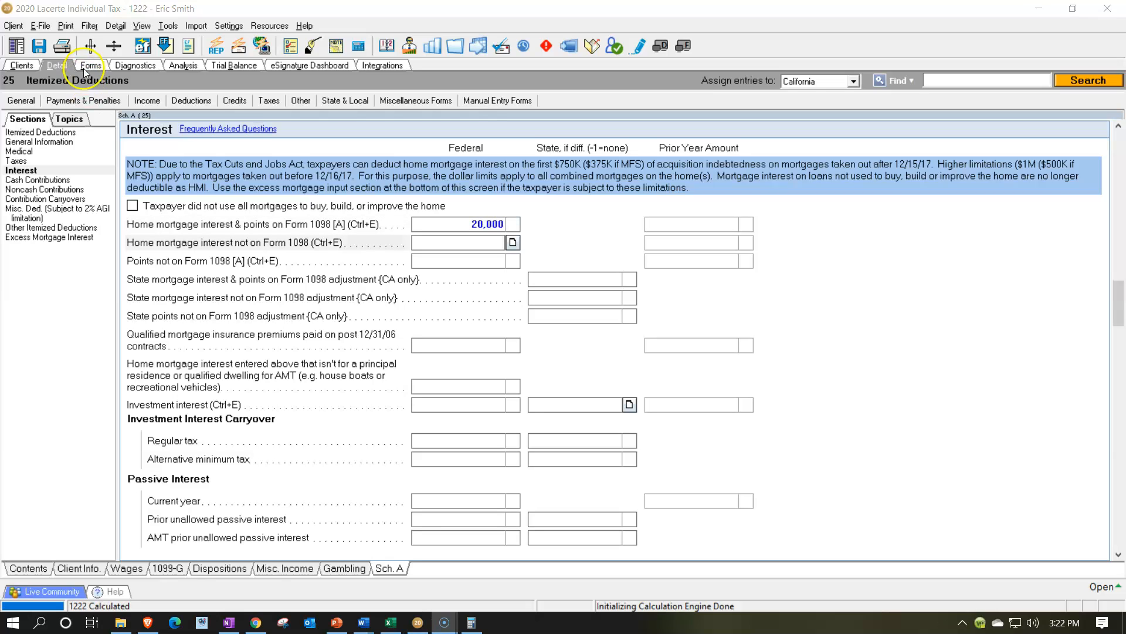
Review the mortgage interest and gambling losses on Schedule A, and compare their total with Form 1040 line 12.
click(86, 67)
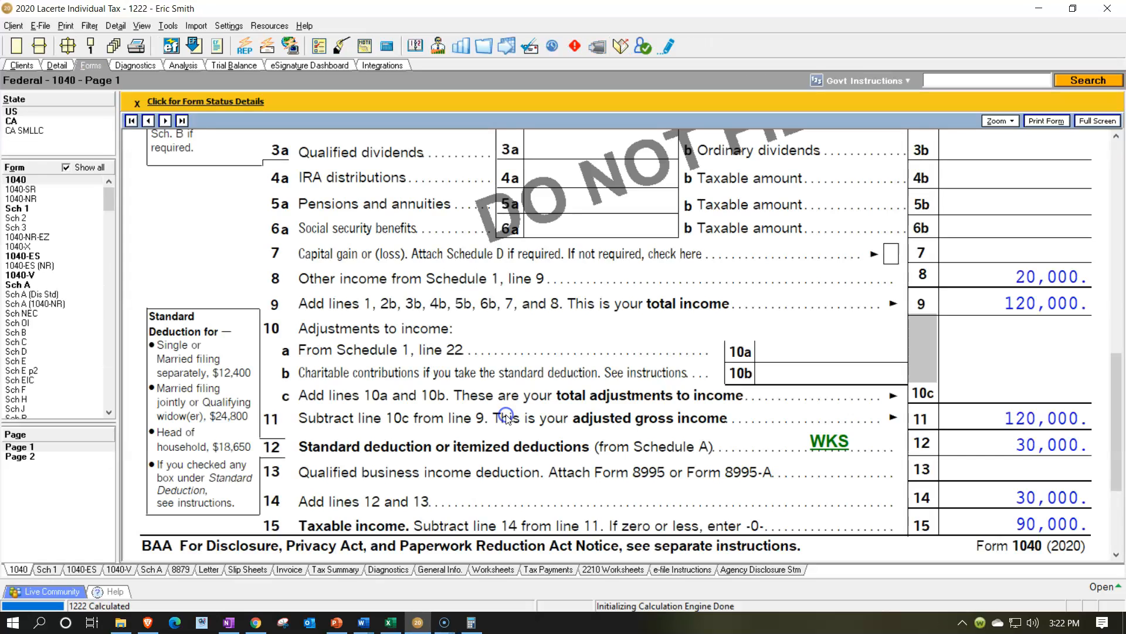
click(36, 286)
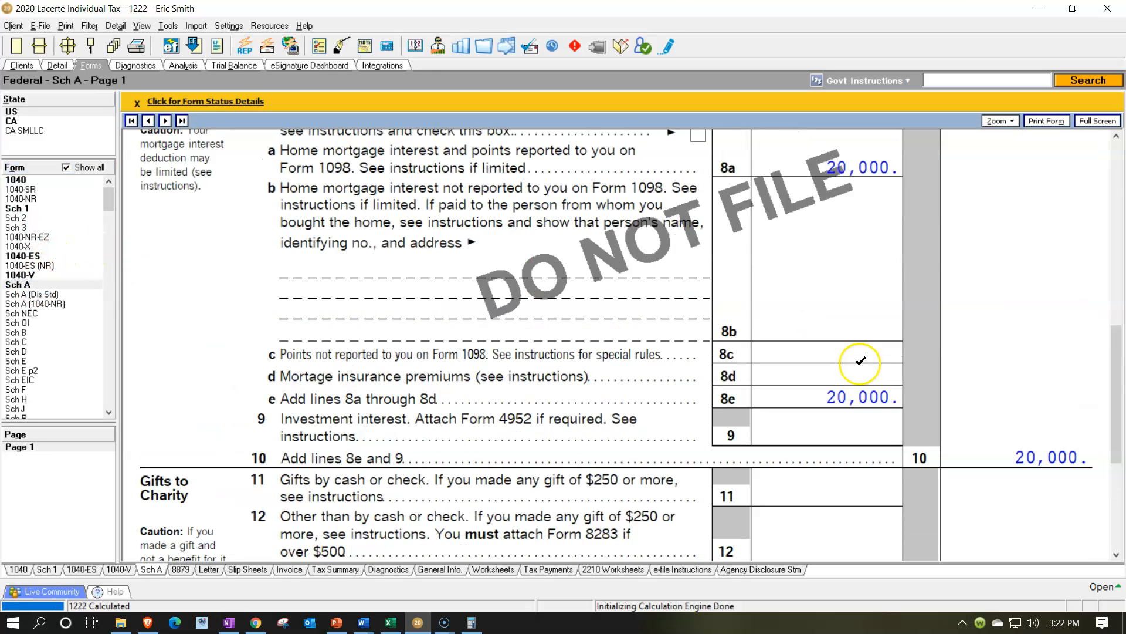
scroll(859, 364, up, 2)
scroll(833, 361, down, 5)
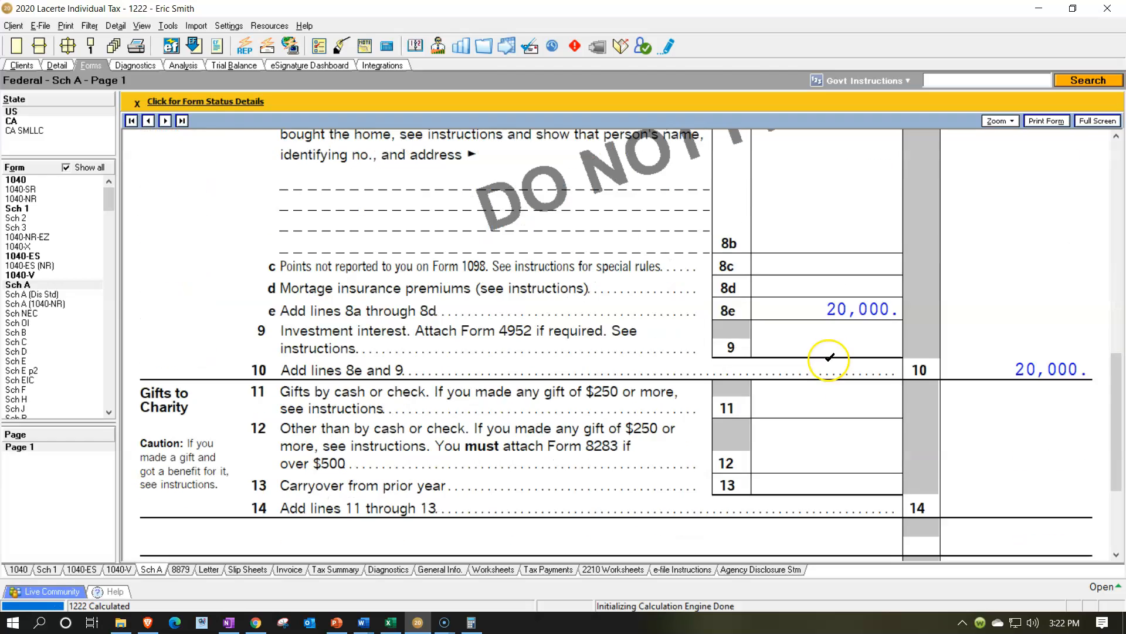
scroll(829, 357, down, 3)
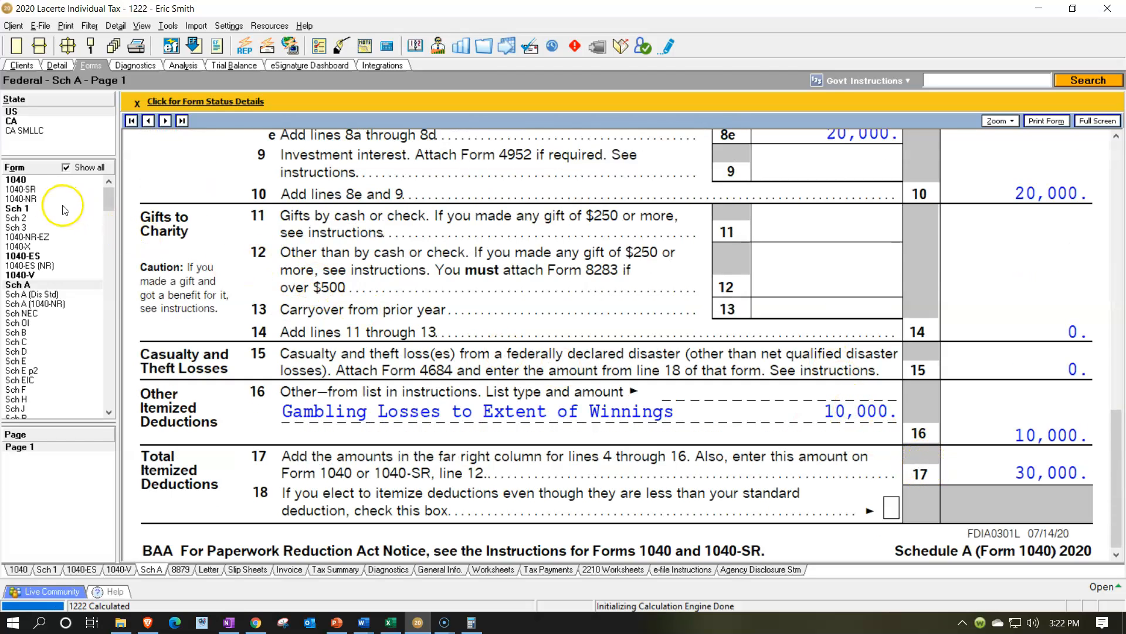
click(17, 180)
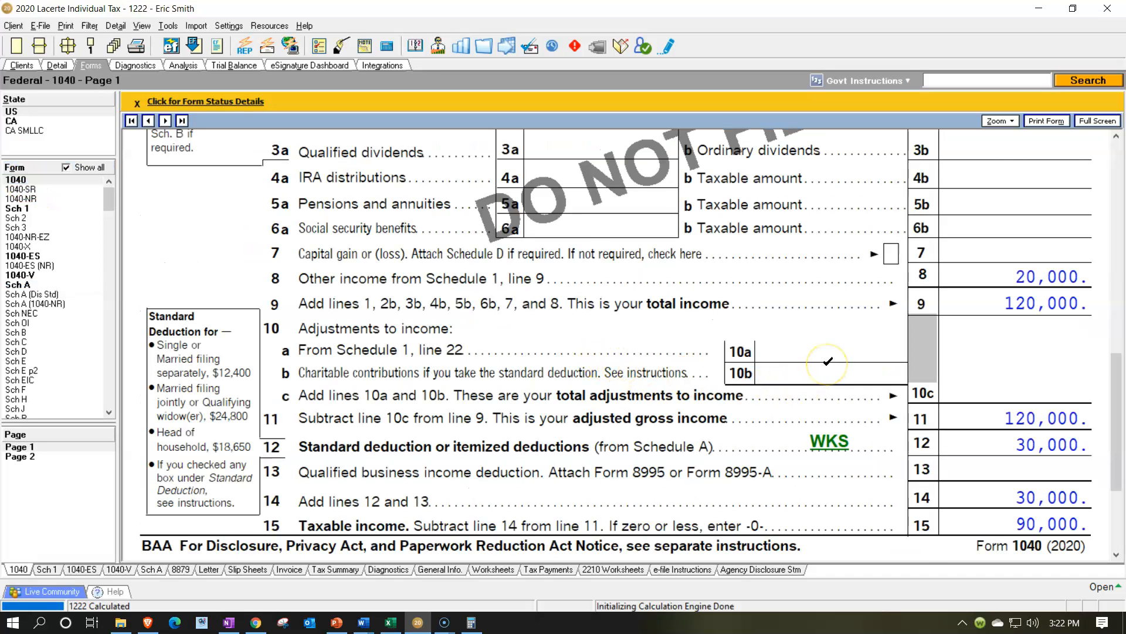
scroll(828, 362, up, 3)
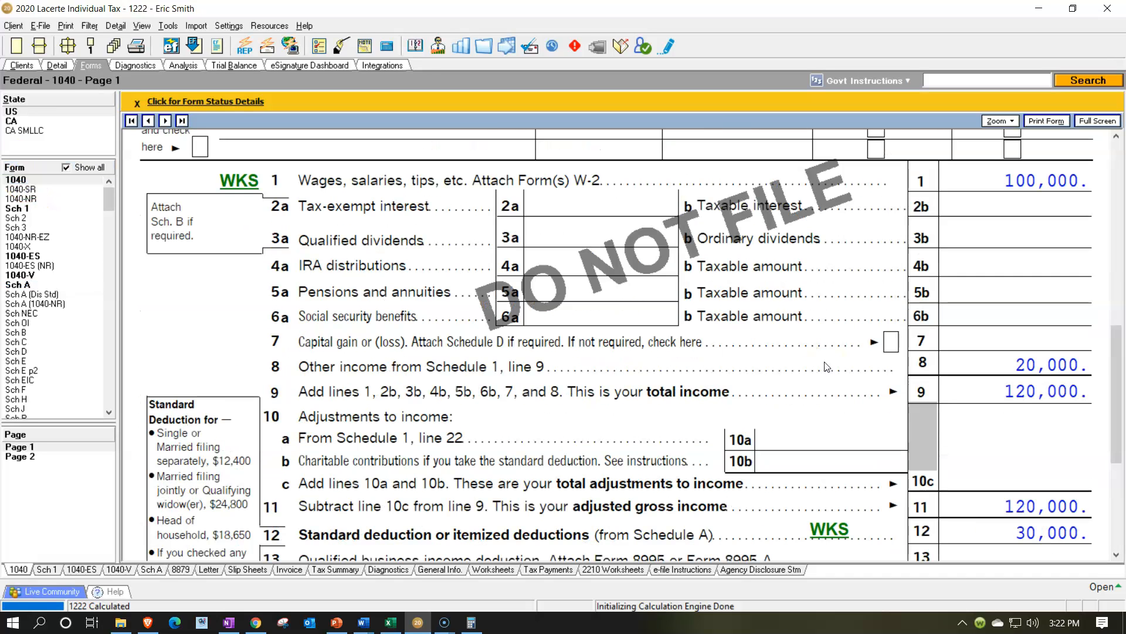
Return to Schedule A and examine the gambling losses on line 16.
click(55, 65)
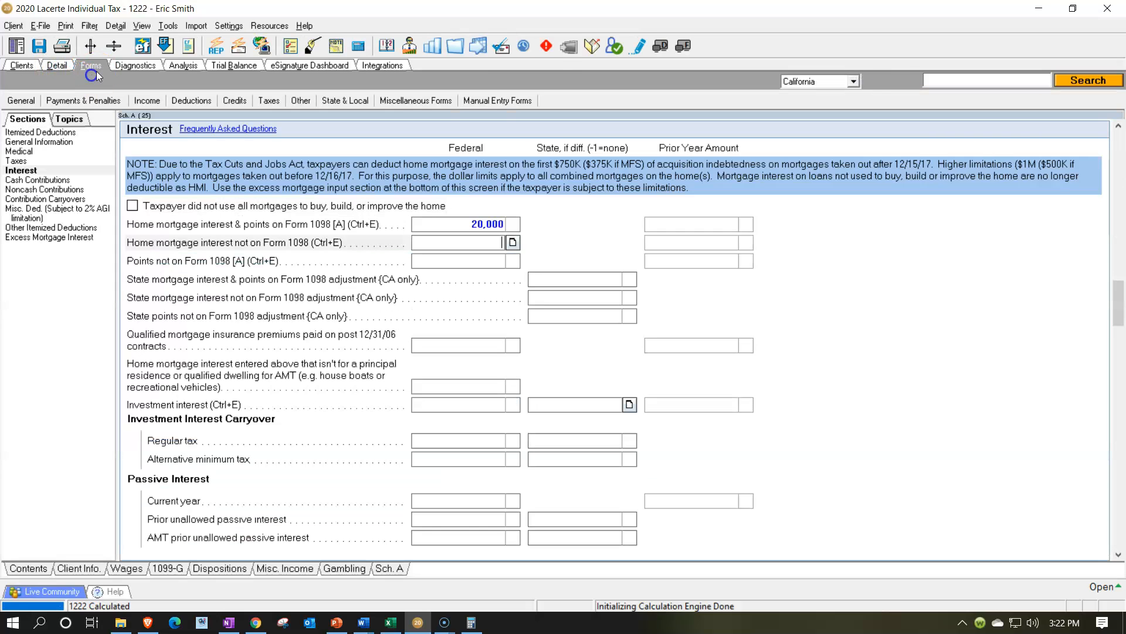
click(96, 69)
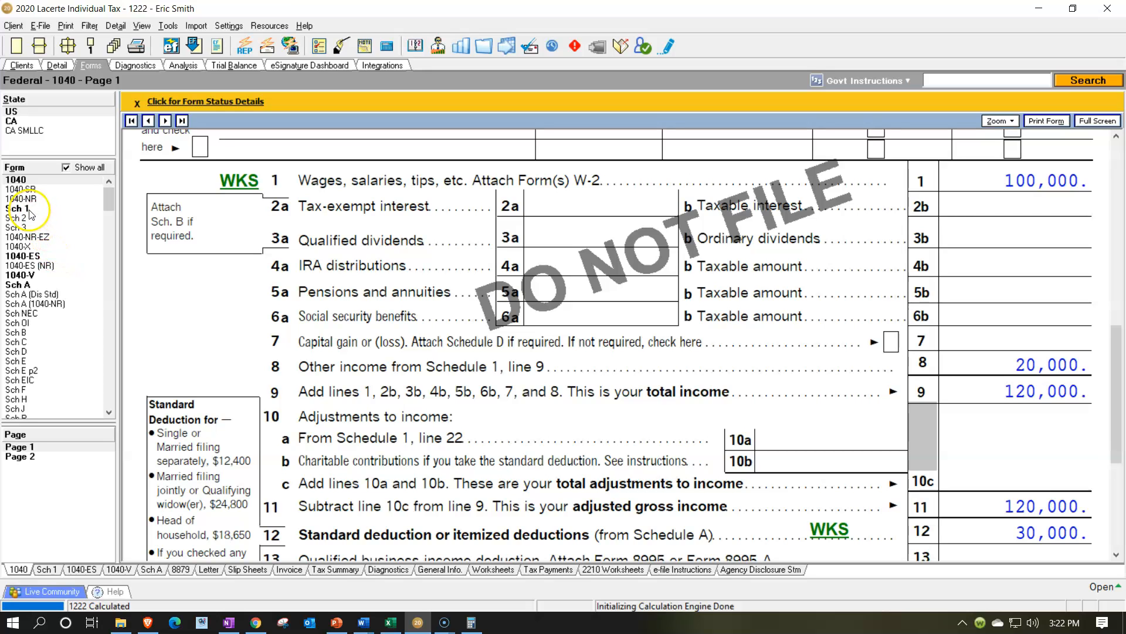
click(18, 285)
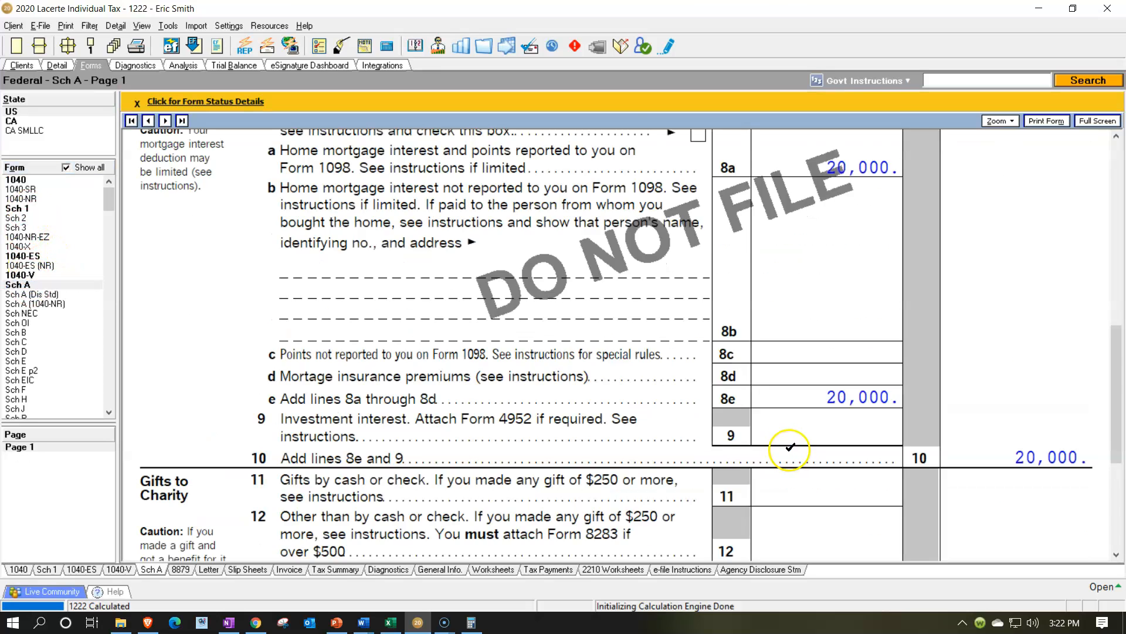
scroll(789, 447, down, 5)
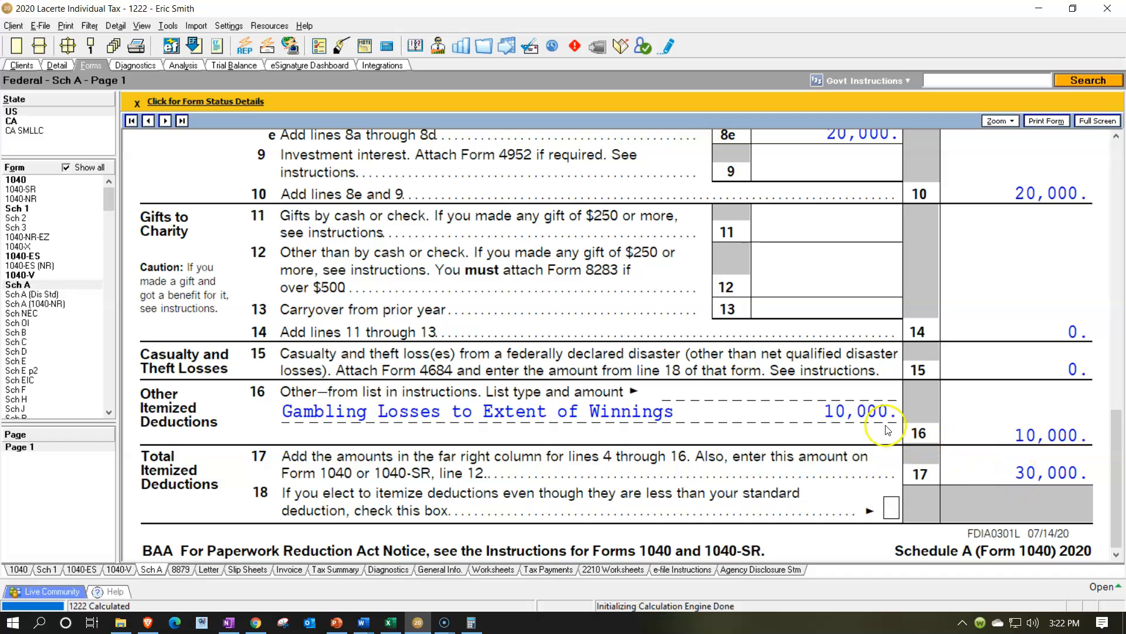
Trace the Schedule A gambling losses amount to the Other Itemized Deductions input section and look over its fields.
right_click(865, 409)
click(875, 414)
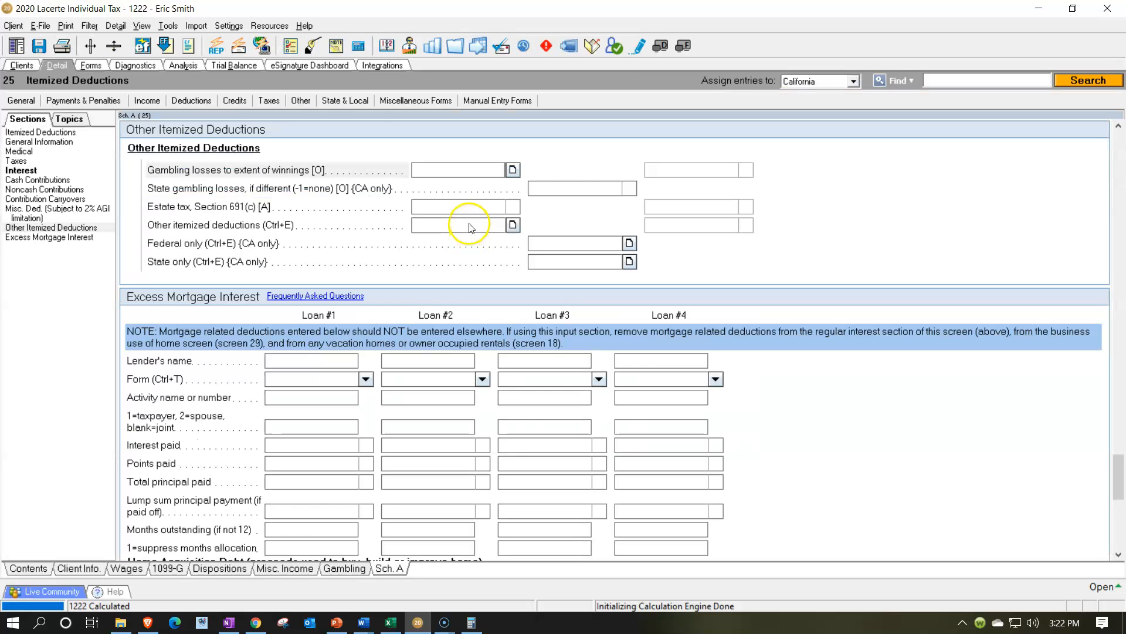
scroll(472, 283, up, 3)
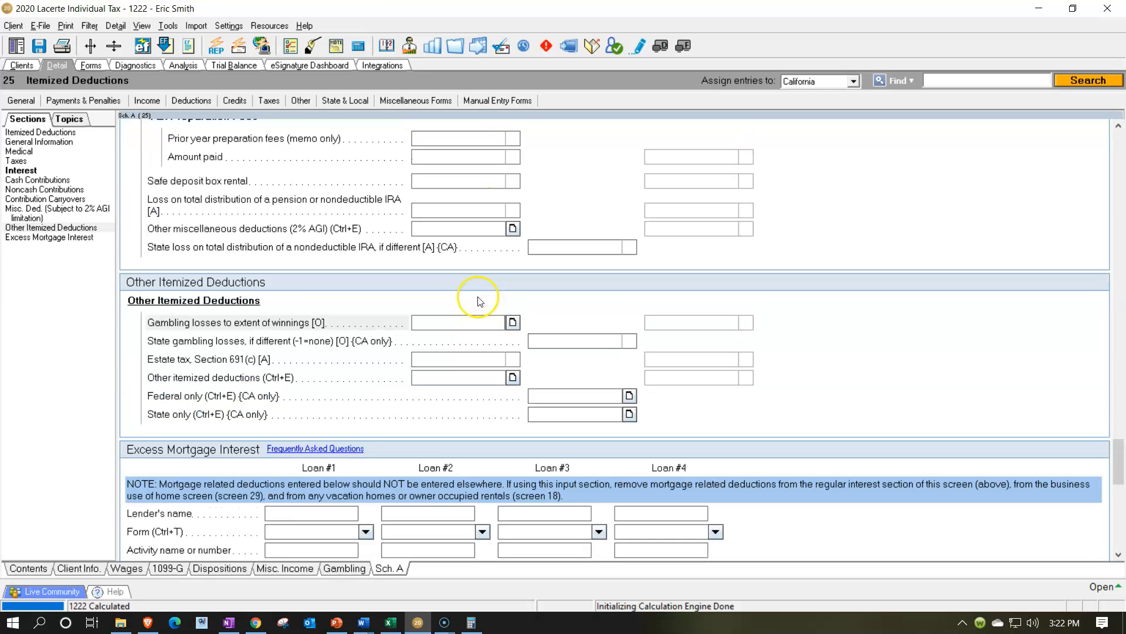
click(86, 66)
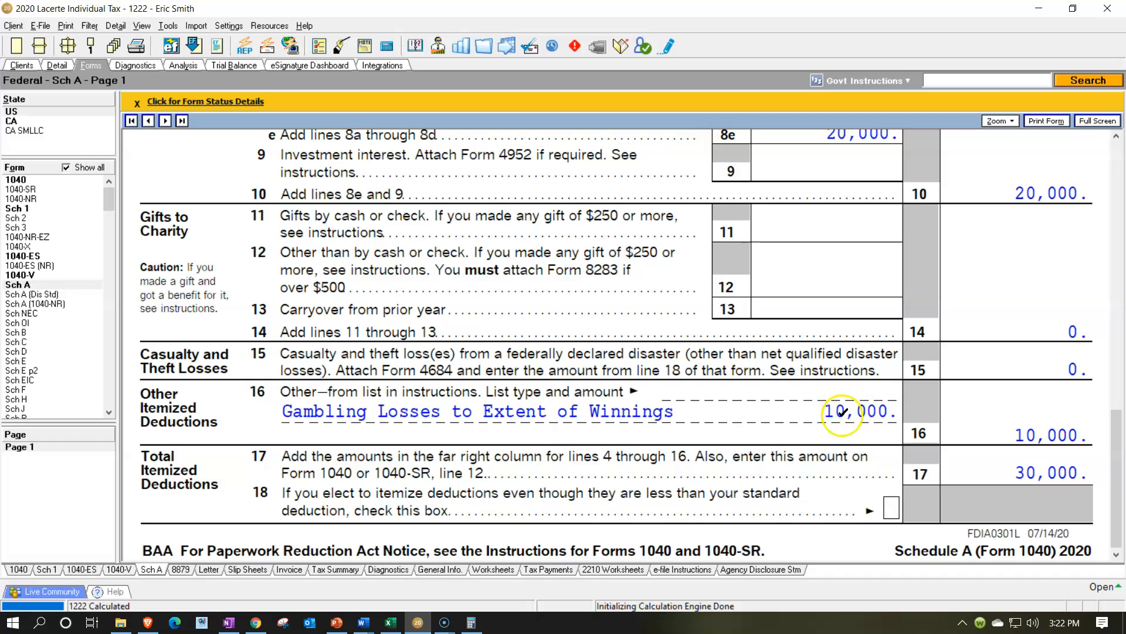
right_click(842, 413)
click(855, 420)
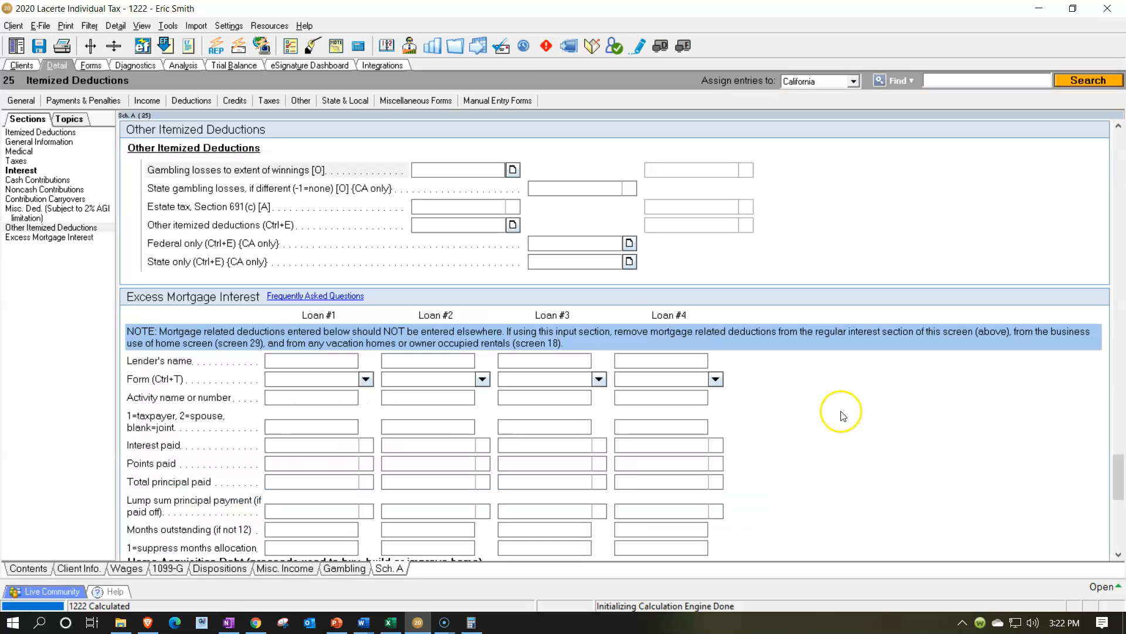
scroll(691, 413, up, 3)
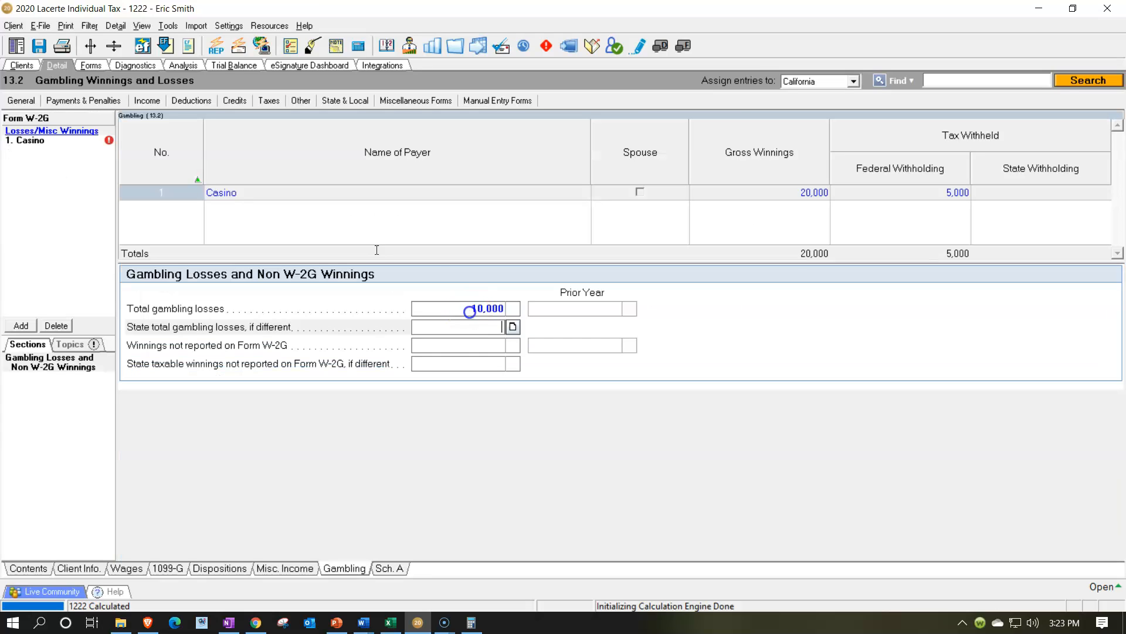
Set total gambling losses to 25,000 in the Gambling Winnings and Losses input and return to the tax forms.
double_click(470, 312)
text(02)
key(BackSpace)
key(BackSpace)
text(25000)
key(Return)
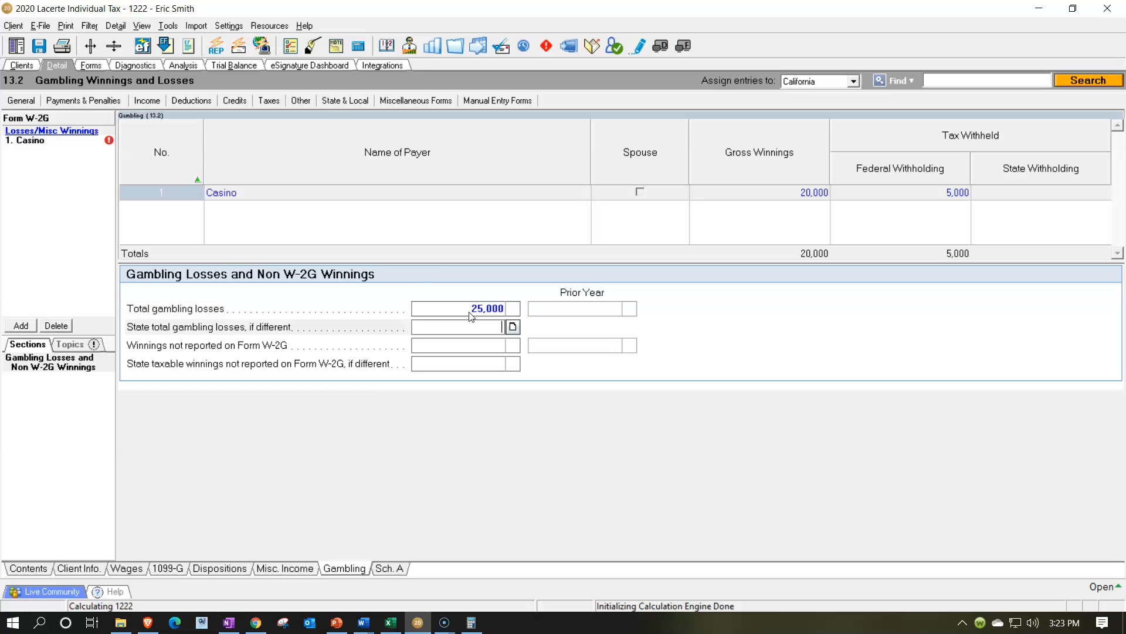
click(88, 64)
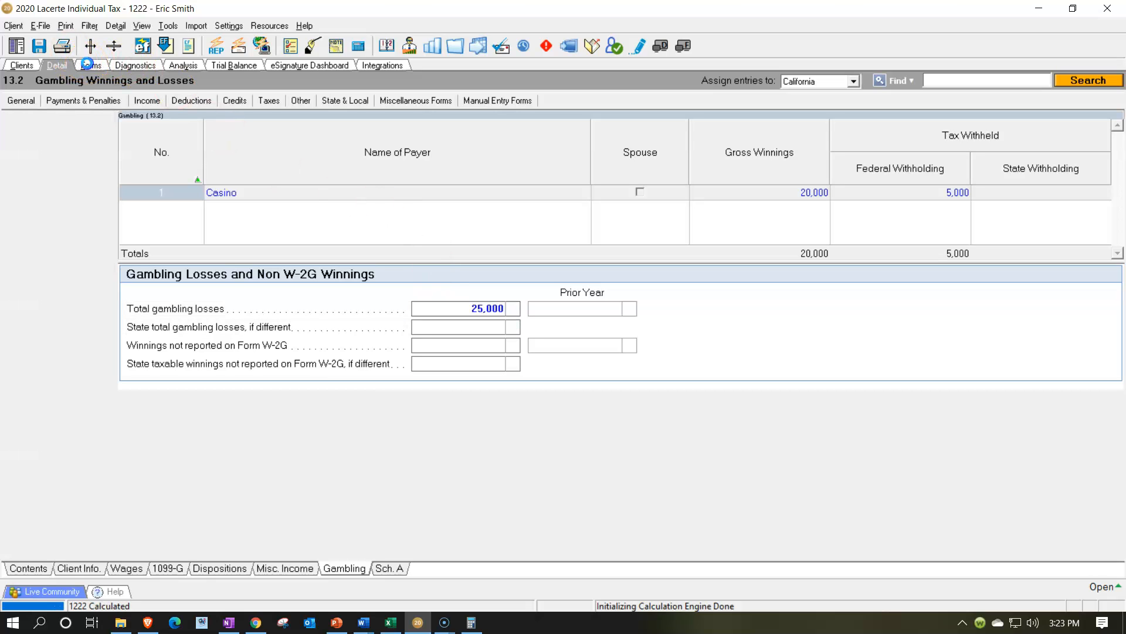